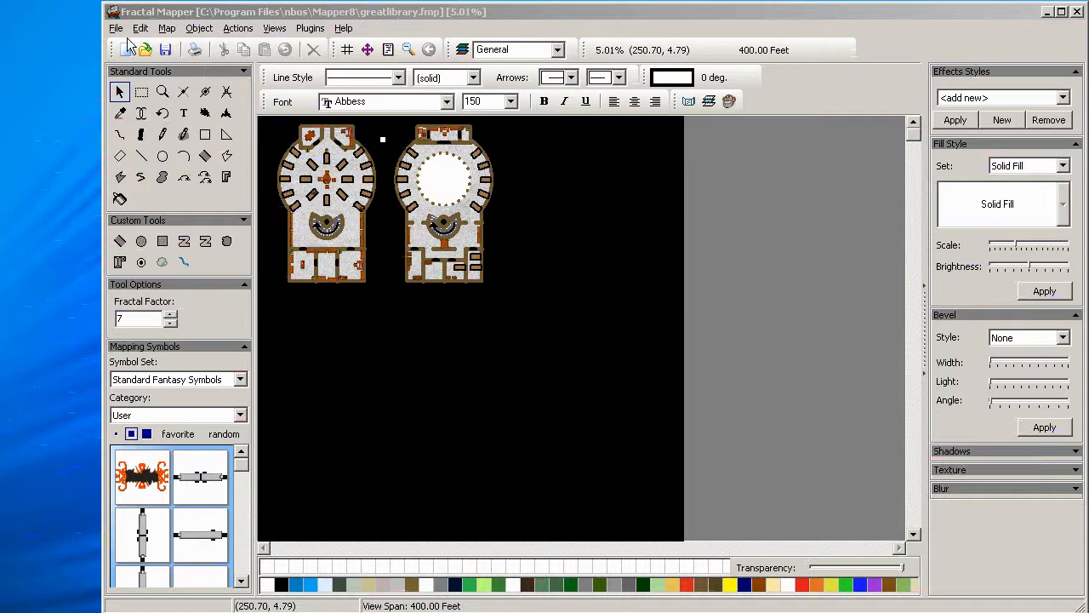
- Examine the two library floor plans on the map up close
{"action": "left_click", "coordinate": [165, 96]}
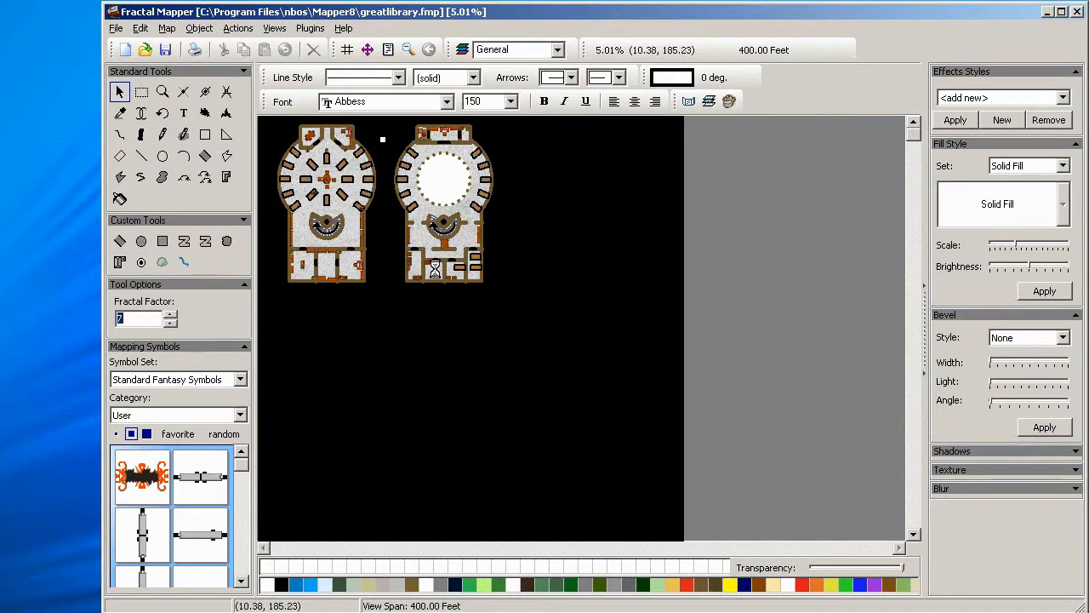
{"action": "left_click", "coordinate": [170, 98]}
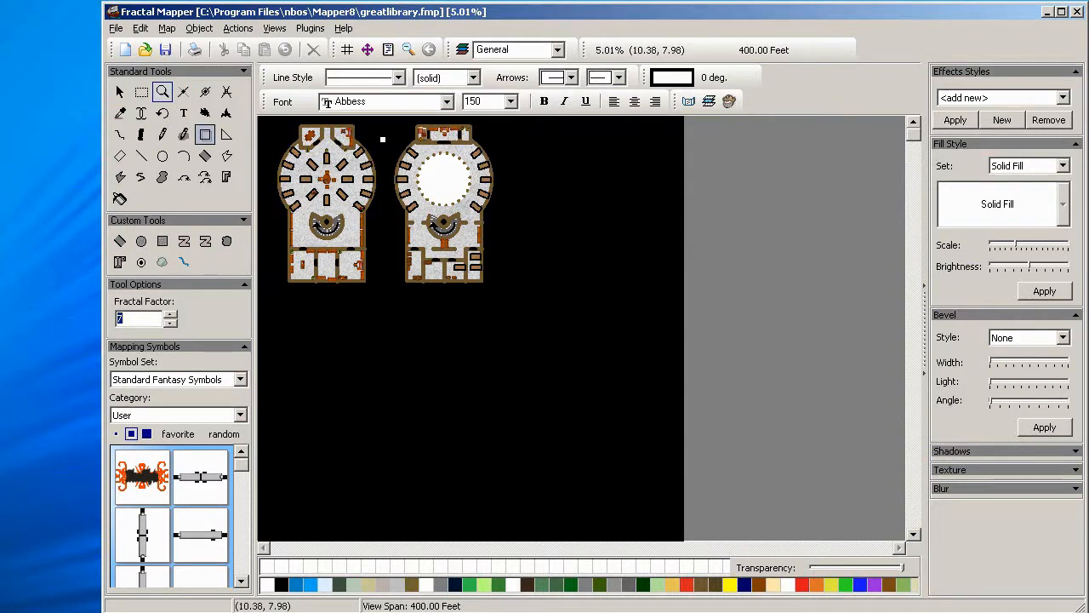
{"action": "left_click_drag", "start_coordinate": [269, 124], "coordinate": [526, 323]}
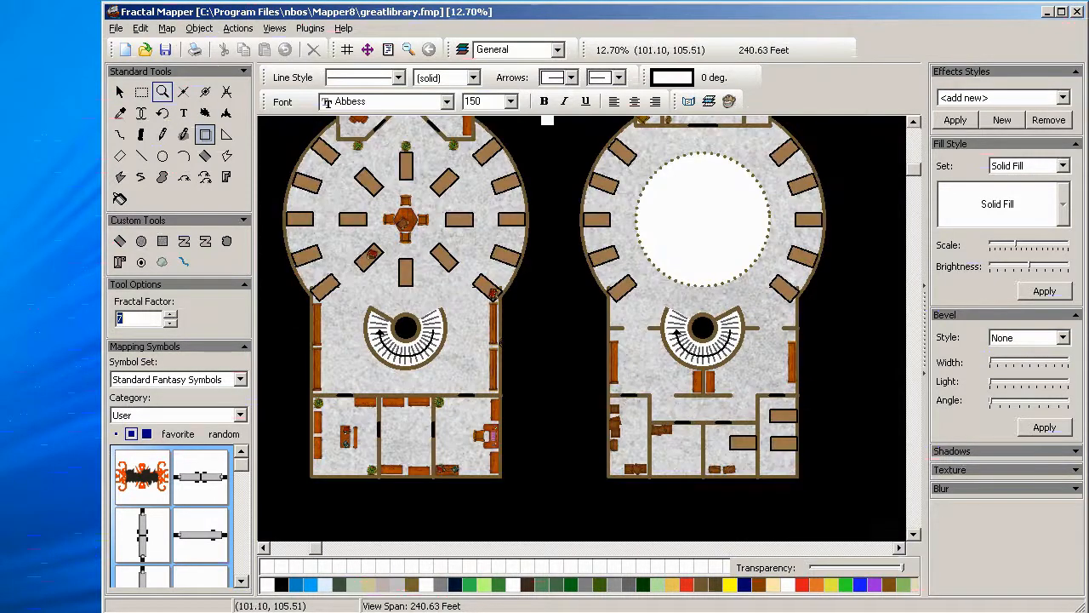
{"action": "left_click", "coordinate": [914, 122]}
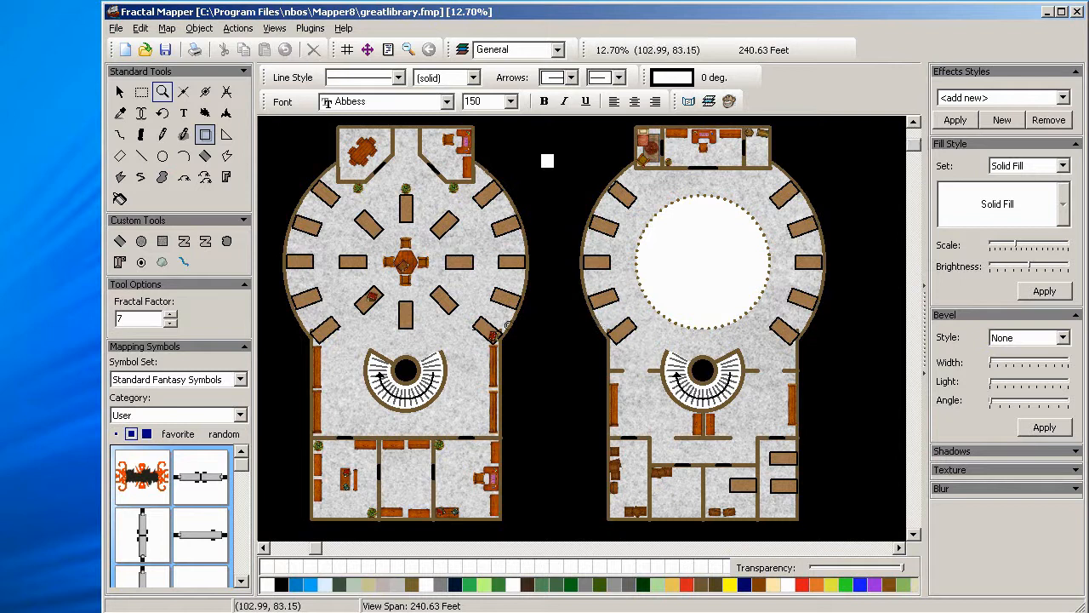
{"action": "right_click", "coordinate": [557, 343]}
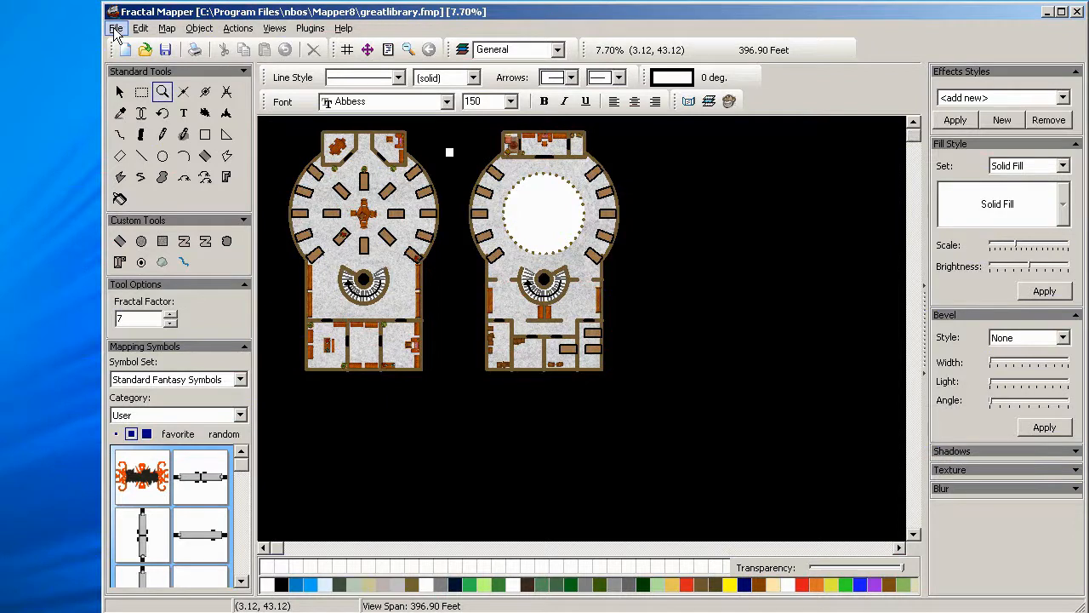
- Start exporting the map as a graphic file and choose the Desktop as the save location
{"action": "left_click", "coordinate": [115, 29]}
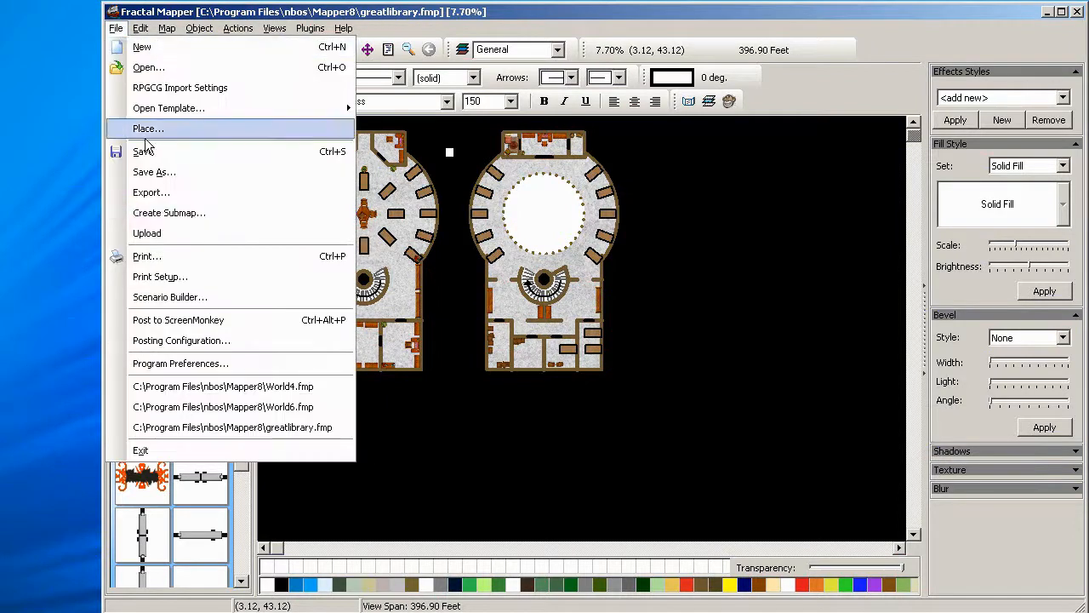
{"action": "left_click", "coordinate": [150, 196]}
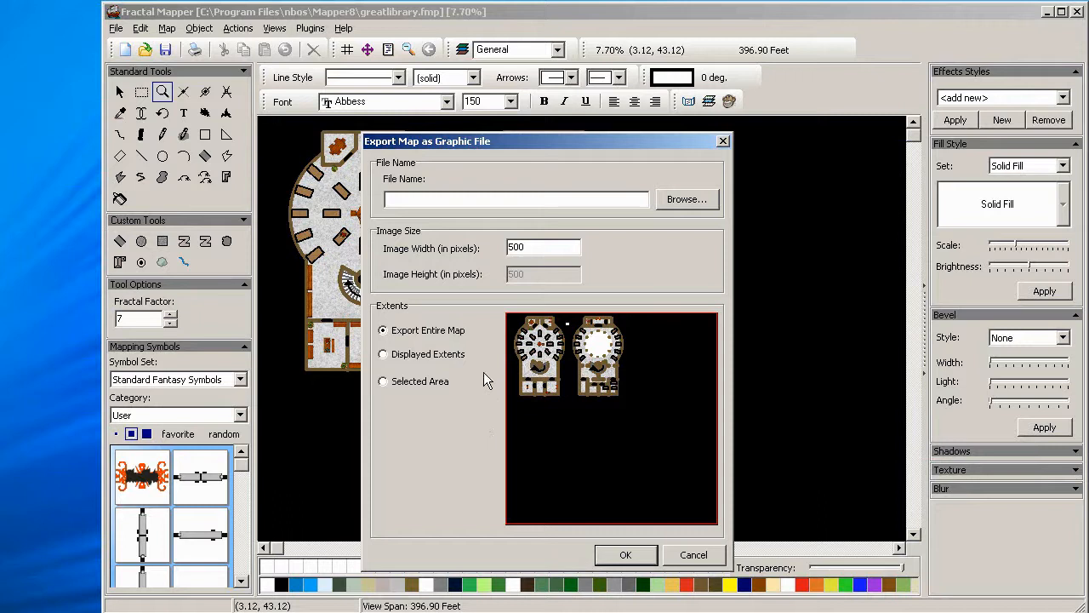
{"action": "left_click_drag", "start_coordinate": [574, 140], "coordinate": [572, 94]}
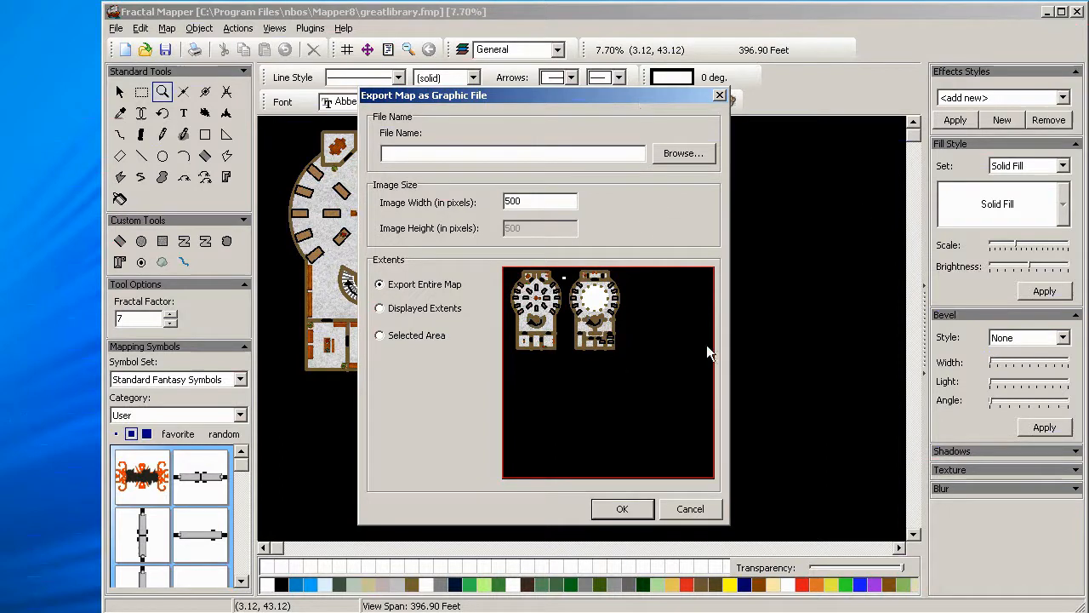
{"action": "left_click", "coordinate": [684, 156]}
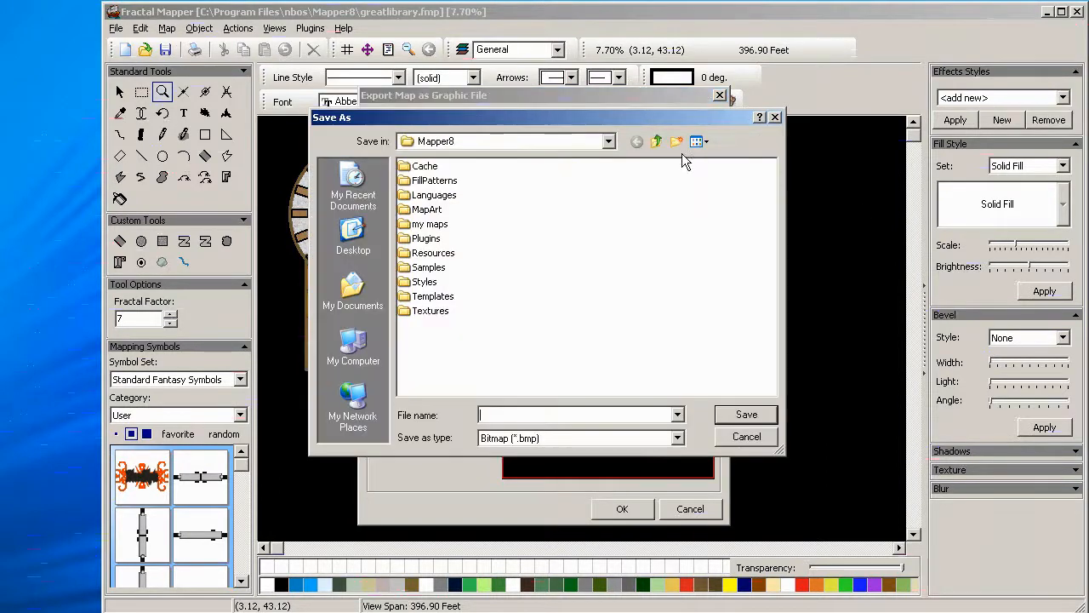
{"action": "left_click", "coordinate": [658, 143]}
{"action": "left_click", "coordinate": [659, 143]}
{"action": "left_click", "coordinate": [659, 142]}
{"action": "left_click", "coordinate": [659, 142]}
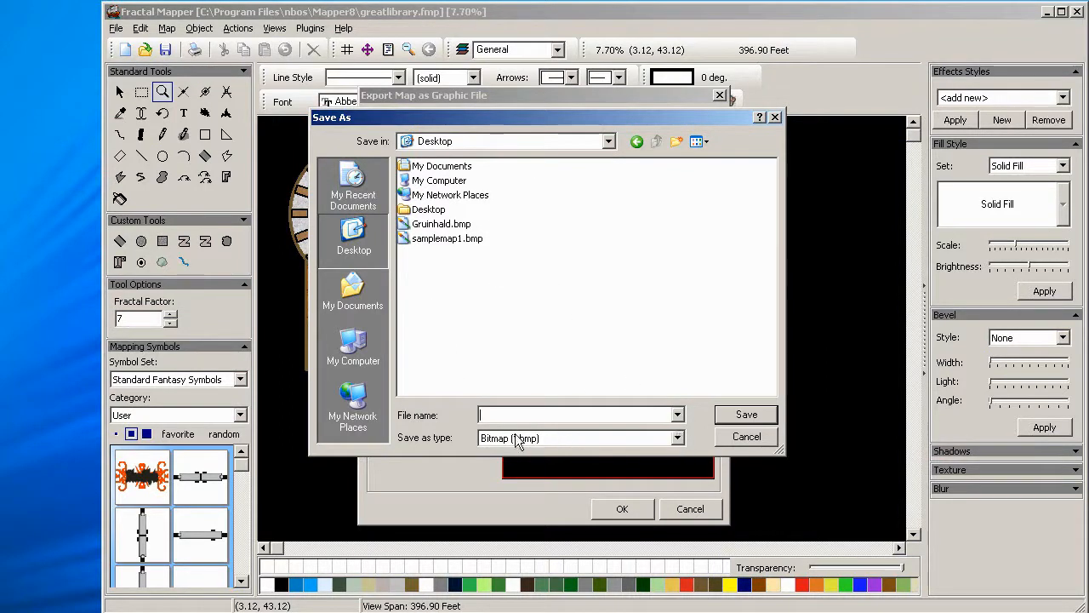
- Keep Bitmap (*.bmp) as the file type and name the export file library
{"action": "left_click", "coordinate": [677, 438]}
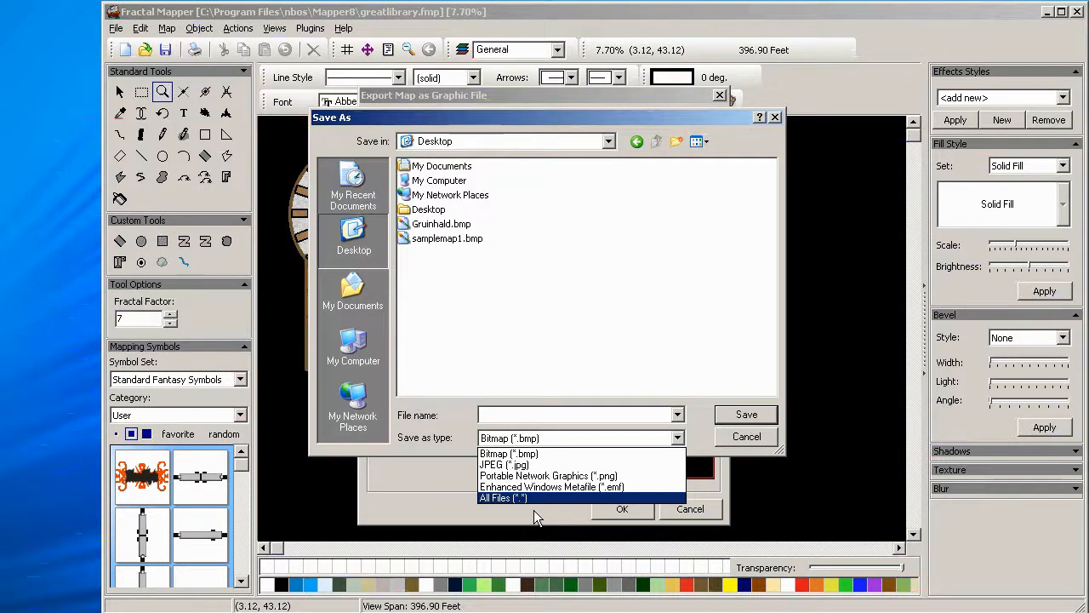
{"action": "left_click", "coordinate": [565, 453]}
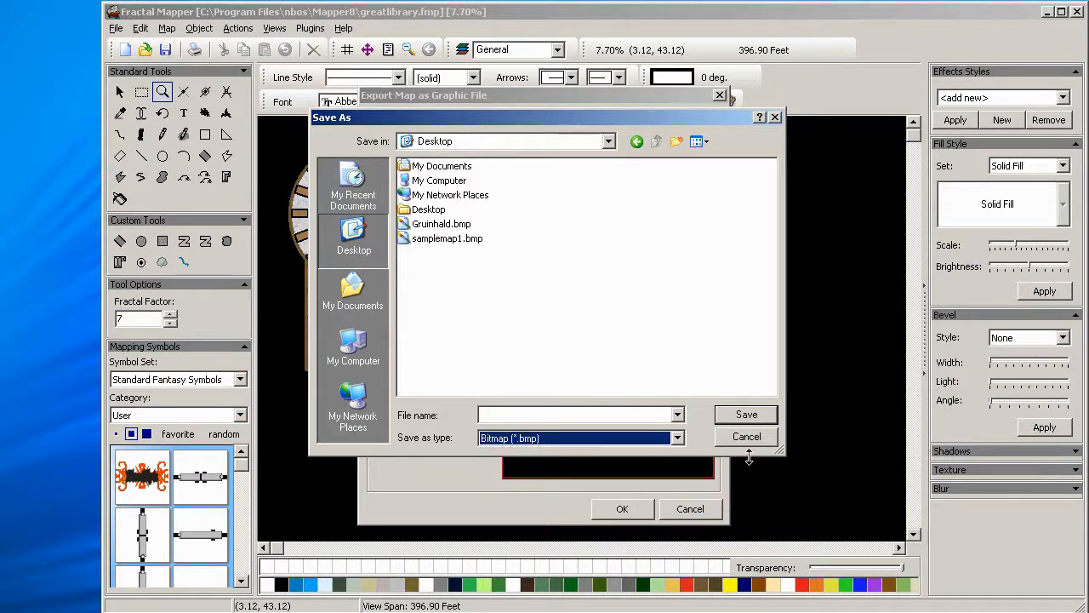
{"action": "left_click", "coordinate": [677, 437]}
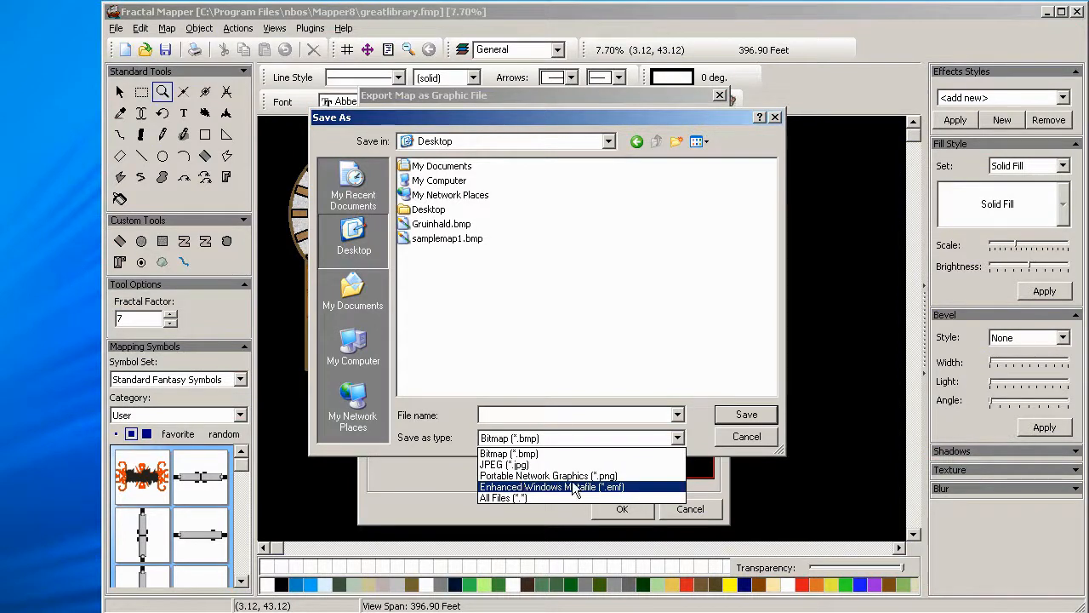
{"action": "left_click", "coordinate": [618, 454]}
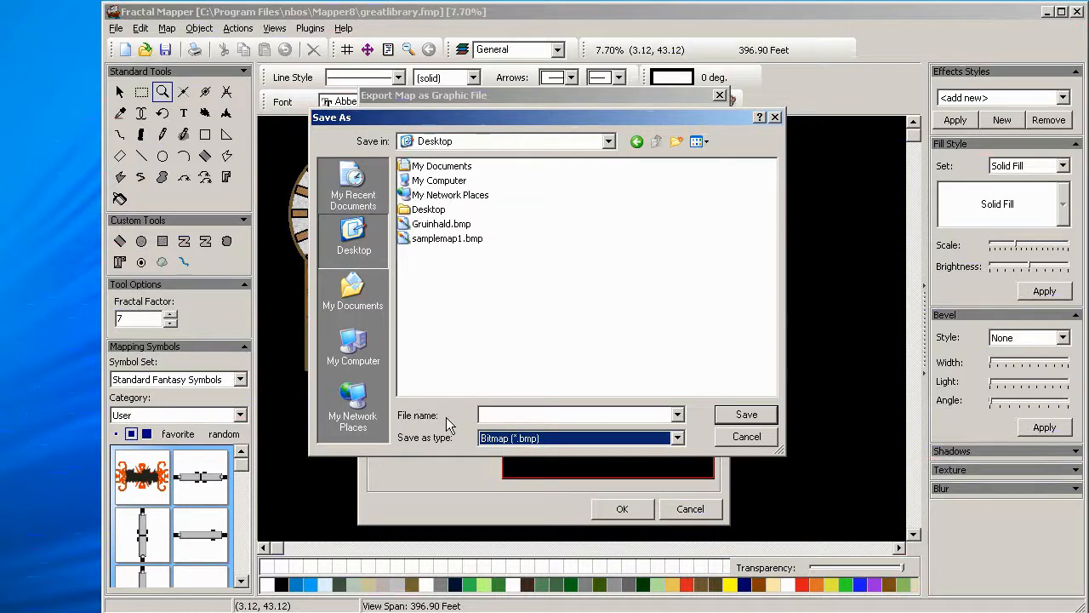
{"action": "left_click", "coordinate": [513, 414]}
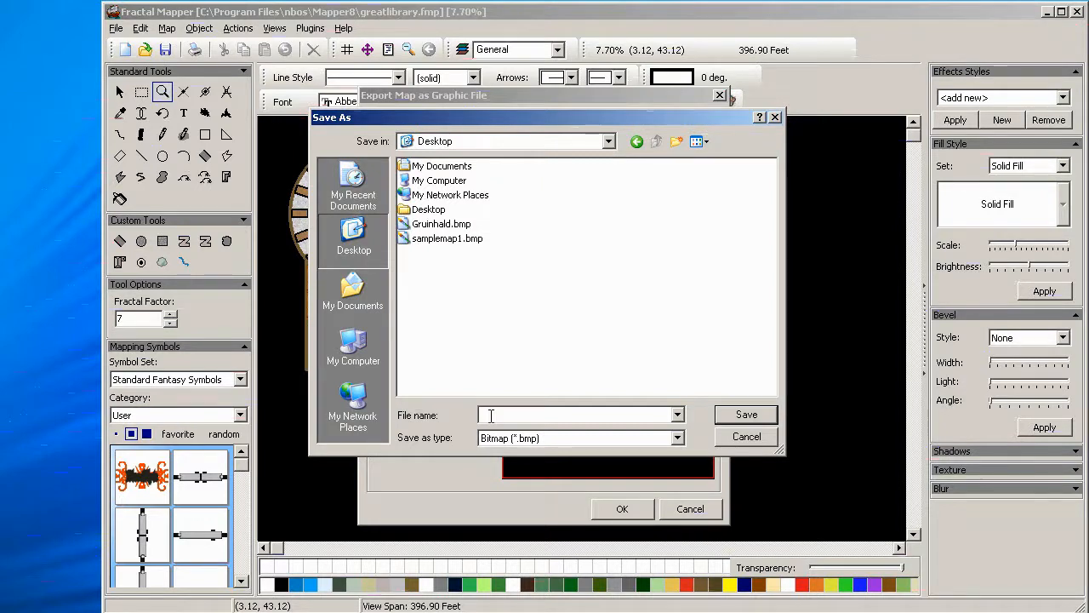
{"action": "type", "text": "library"}
{"action": "left_click", "coordinate": [742, 414]}
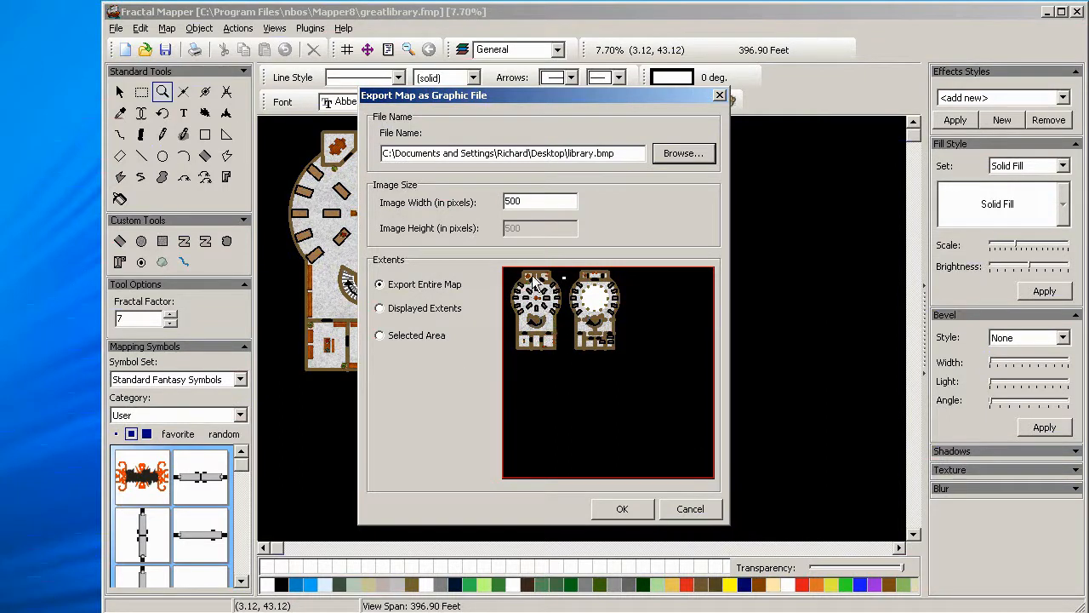
- Set the exported image width to 5000 pixels, moving the export dialog aside to compare with the map
{"action": "left_click", "coordinate": [522, 200]}
{"action": "double_click", "coordinate": [528, 201]}
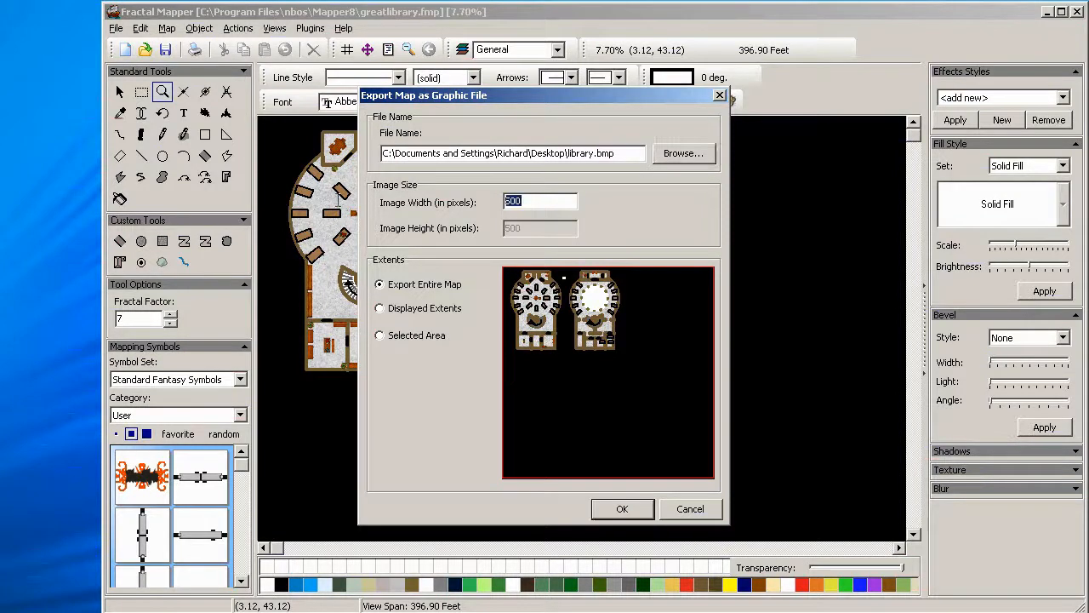
{"action": "left_click", "coordinate": [536, 201]}
{"action": "left_click_drag", "start_coordinate": [480, 101], "coordinate": [804, 89]}
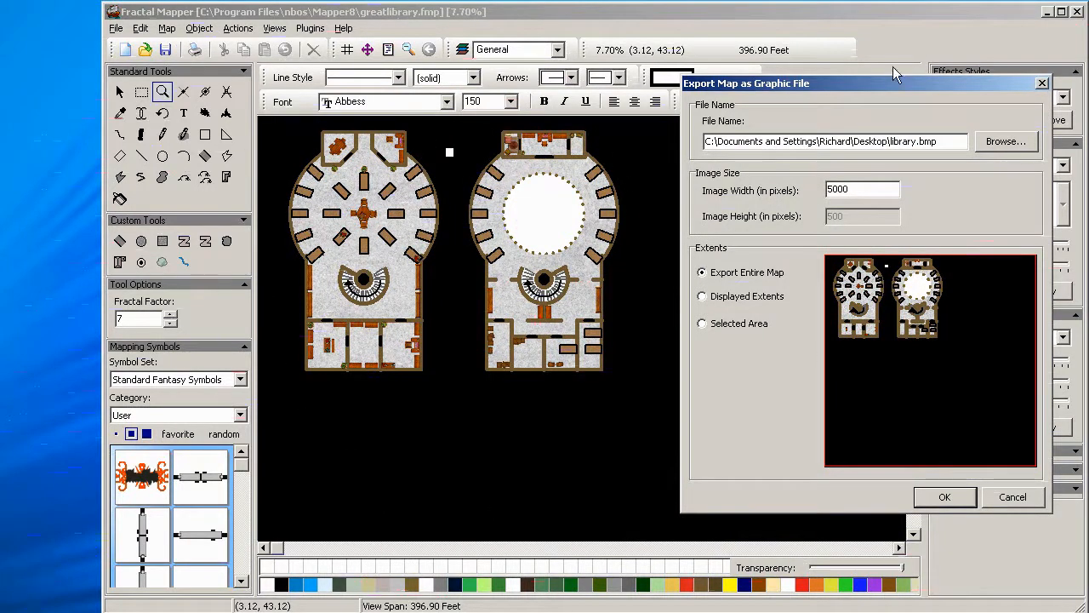
{"action": "left_click_drag", "start_coordinate": [804, 85], "coordinate": [430, 72]}
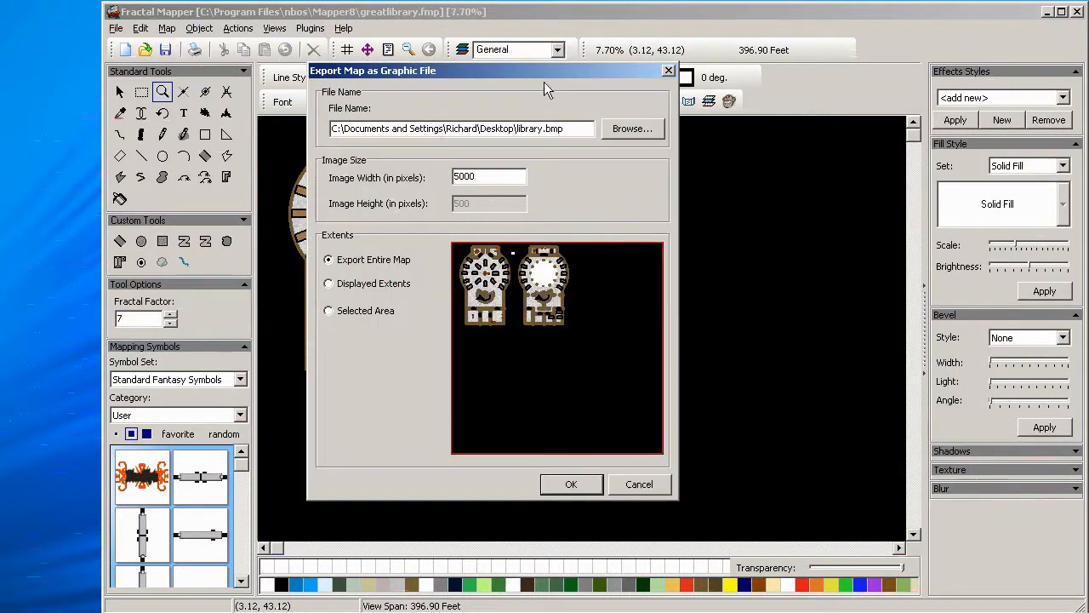
- Limit the export to a selected area enclosing both floor plans and export the image
{"action": "left_click", "coordinate": [328, 310]}
{"action": "left_click_drag", "start_coordinate": [576, 333], "coordinate": [454, 238]}
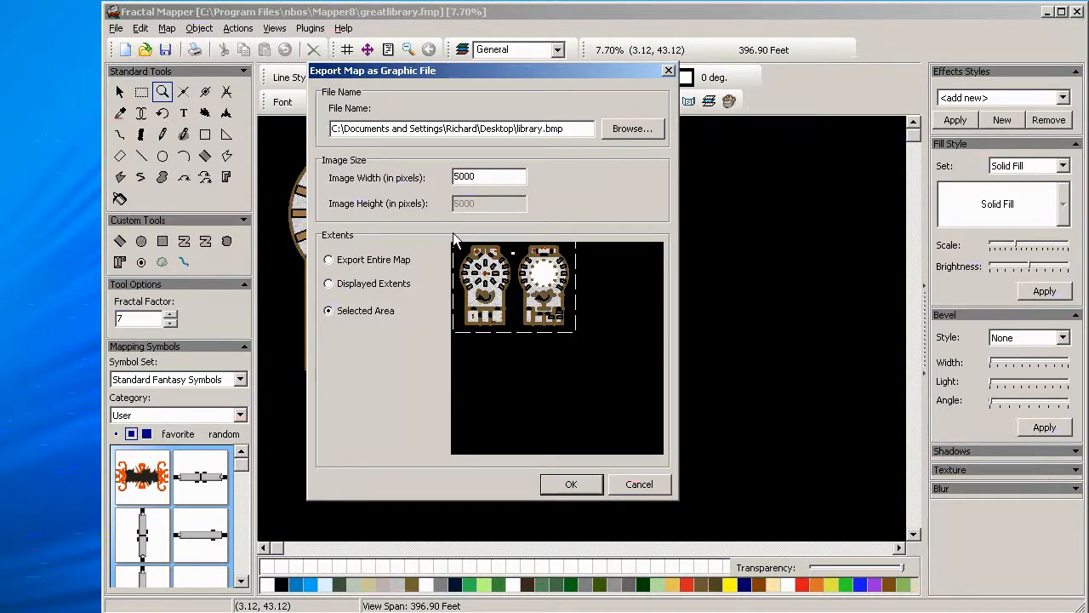
{"action": "left_click_drag", "start_coordinate": [454, 232], "coordinate": [453, 232]}
{"action": "left_click", "coordinate": [572, 484]}
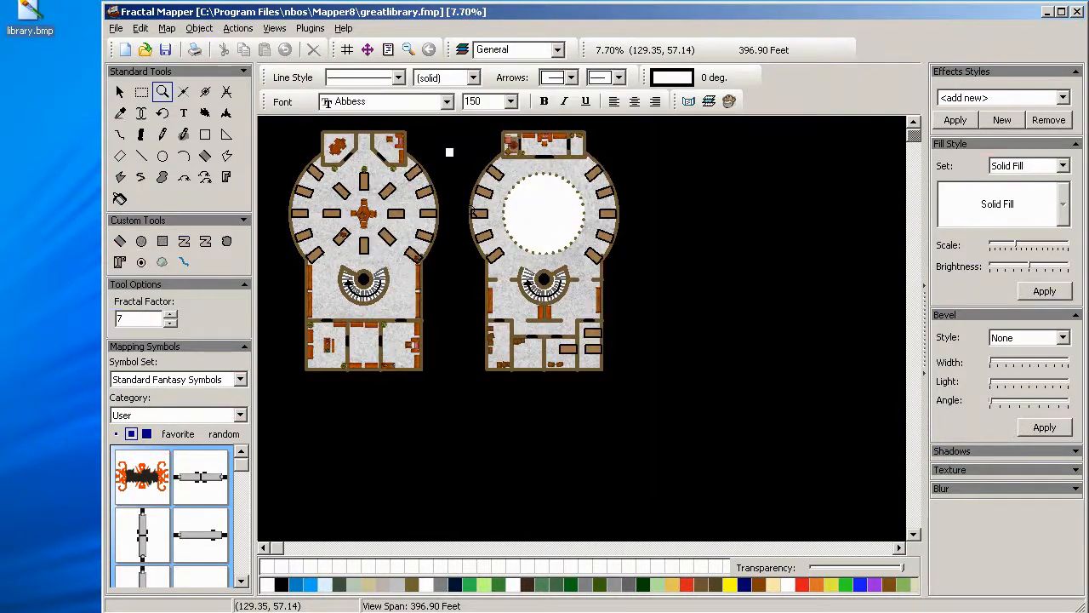
- Reposition the exported library.bmp on the desktop and open it in Windows Picture and Fax Viewer
{"action": "left_click", "coordinate": [23, 17]}
{"action": "left_click_drag", "start_coordinate": [24, 60], "coordinate": [31, 78]}
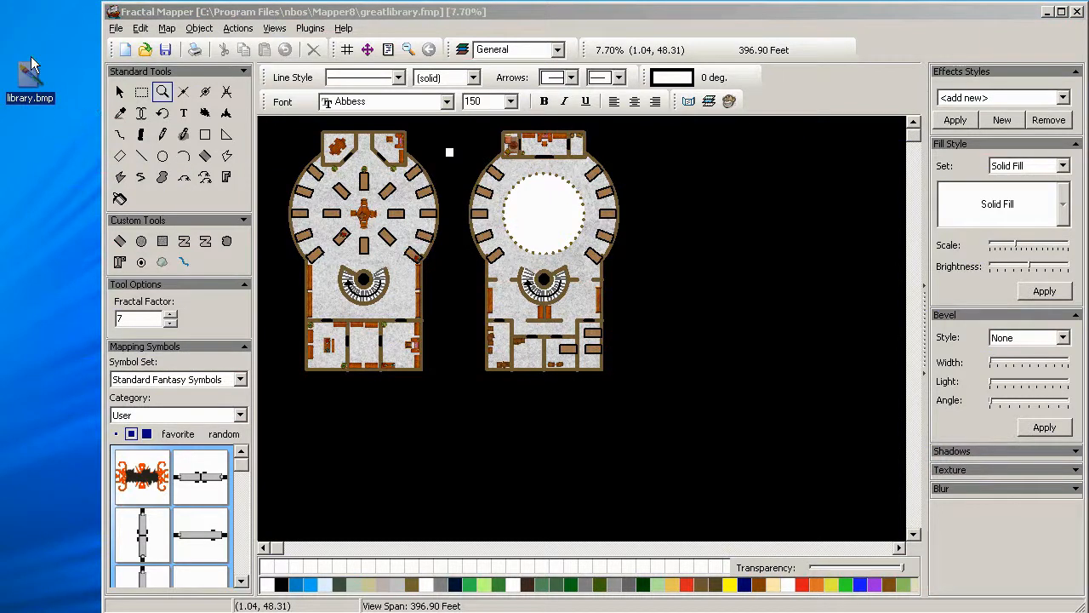
{"action": "right_click", "coordinate": [29, 78]}
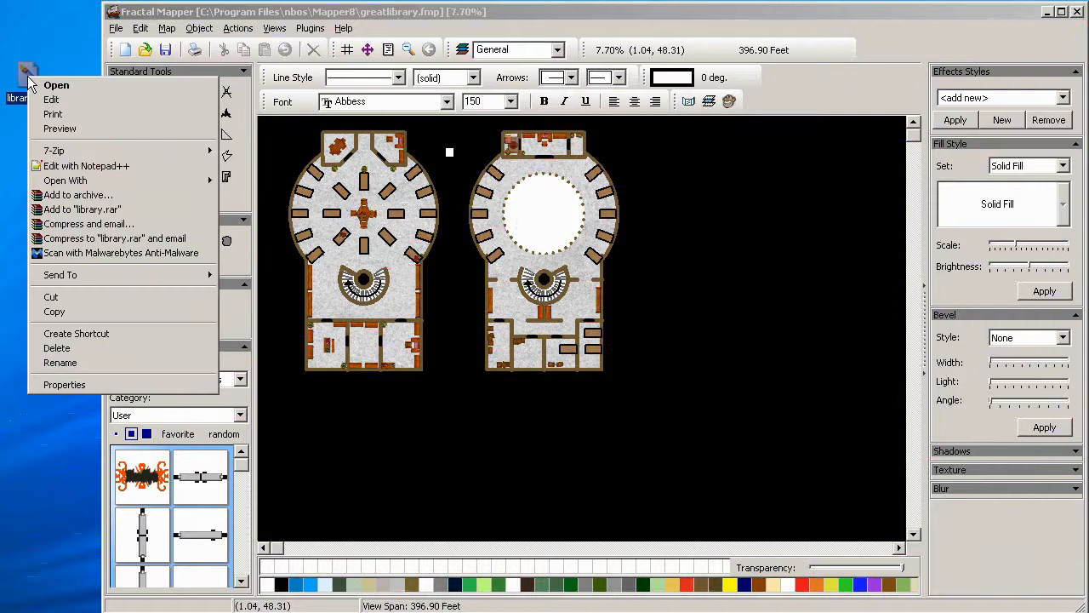
{"action": "mouse_move", "coordinate": [51, 181]}
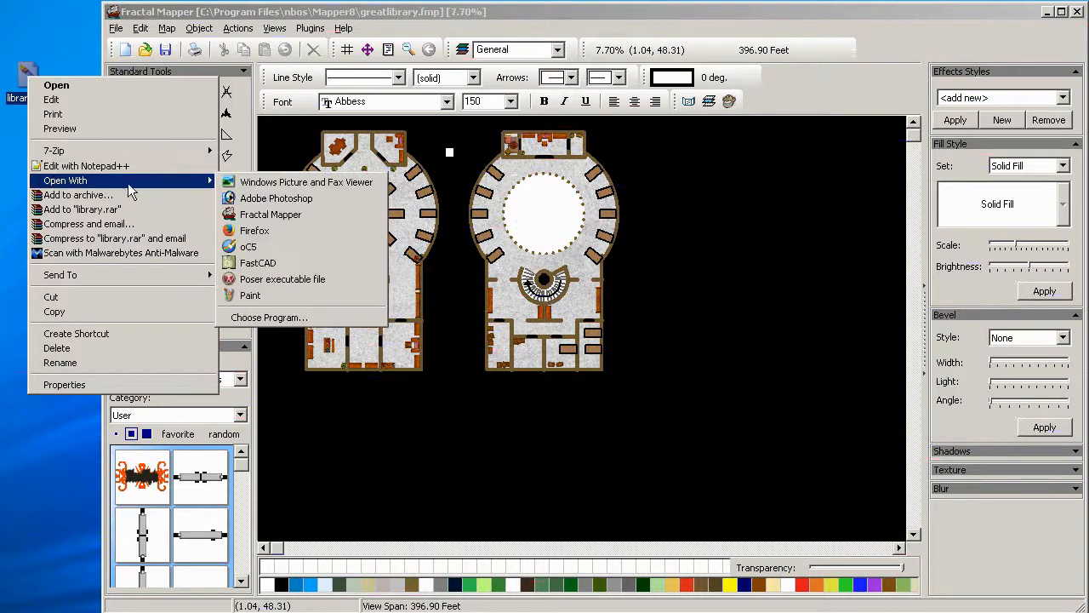
{"action": "left_click", "coordinate": [292, 181]}
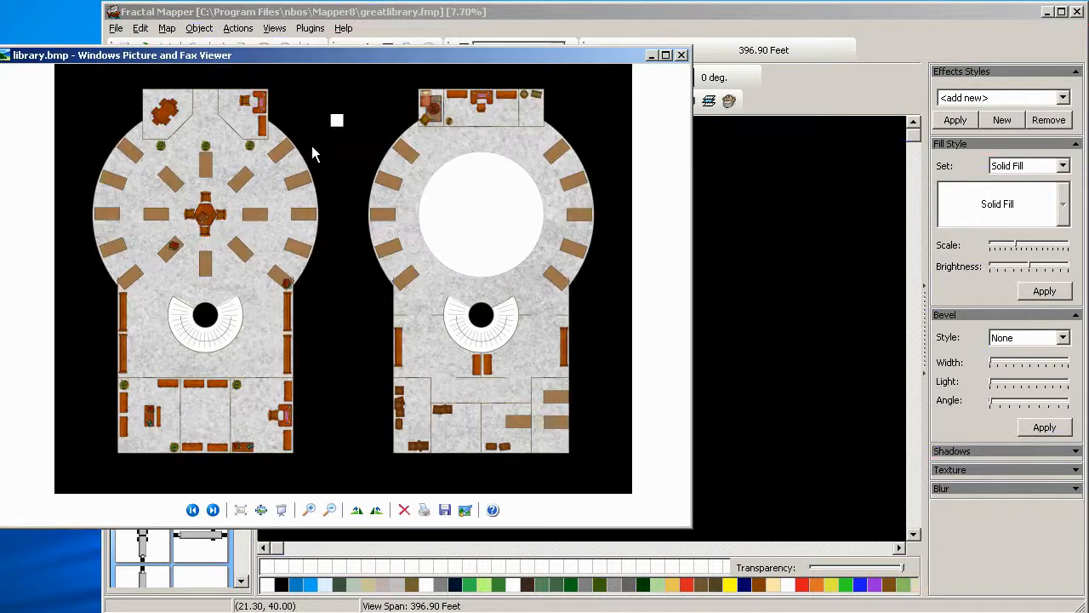
{"action": "left_click_drag", "start_coordinate": [361, 57], "coordinate": [498, 53]}
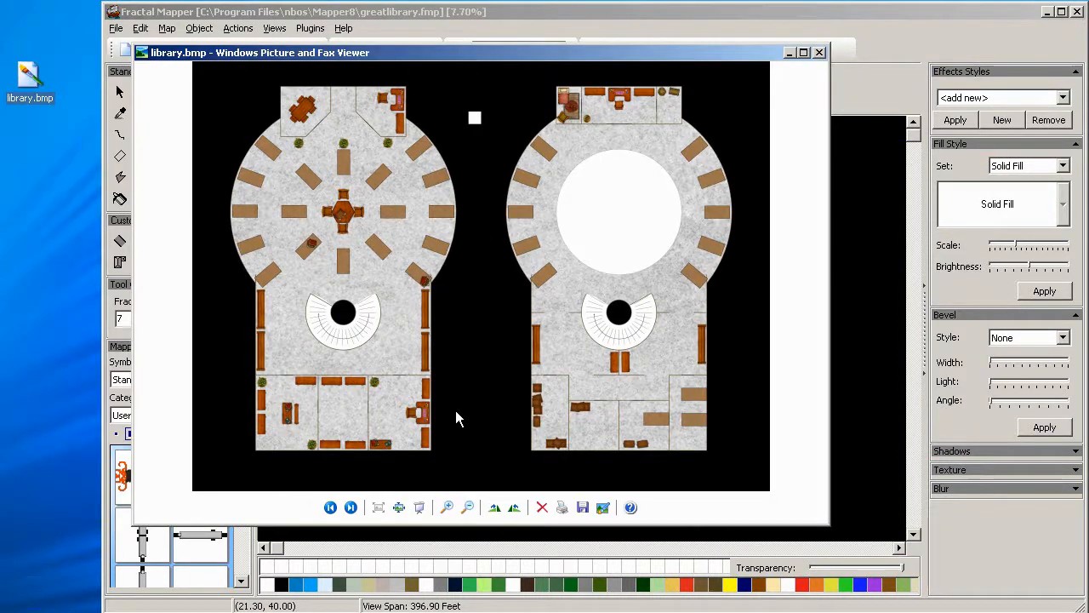
- Inspect the exported image at high magnification, checking the detail of the tables, books and spiral staircase
{"action": "left_click", "coordinate": [448, 507]}
{"action": "left_click", "coordinate": [449, 507]}
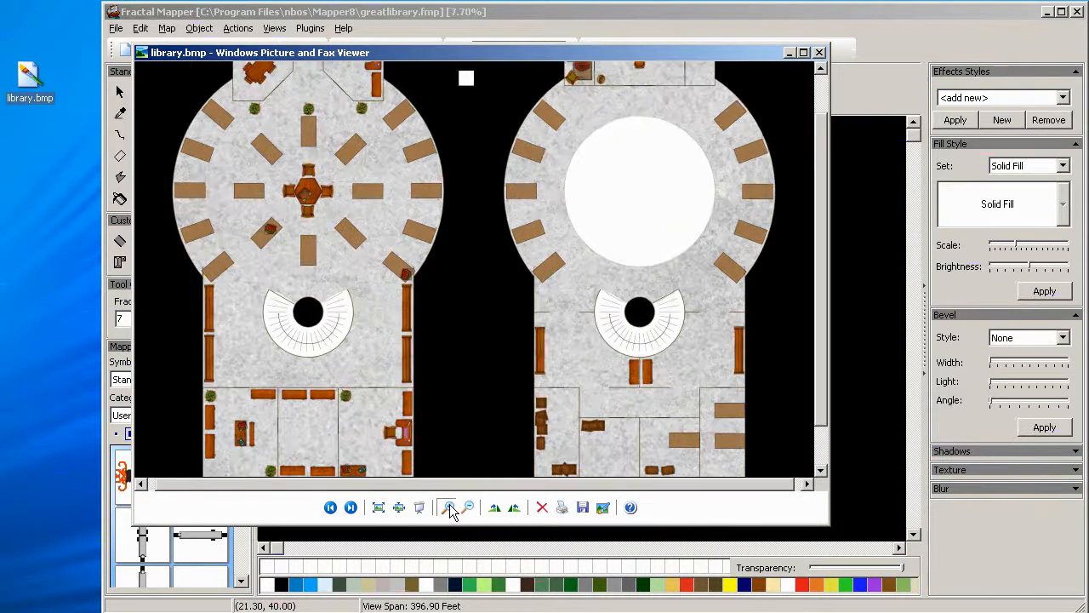
{"action": "left_click", "coordinate": [449, 507]}
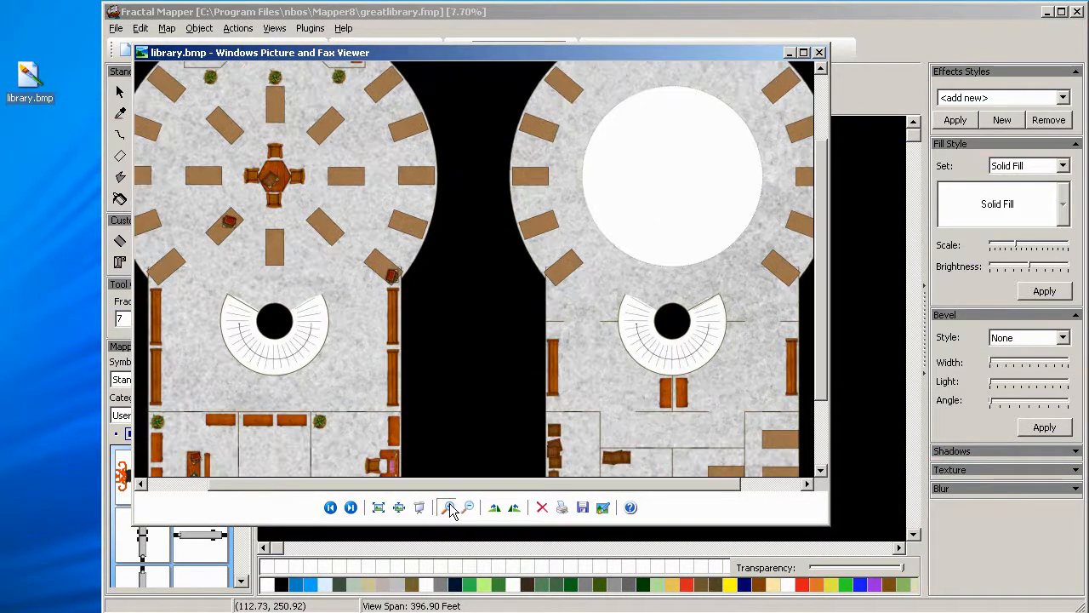
{"action": "left_click", "coordinate": [449, 508]}
{"action": "left_click", "coordinate": [449, 507]}
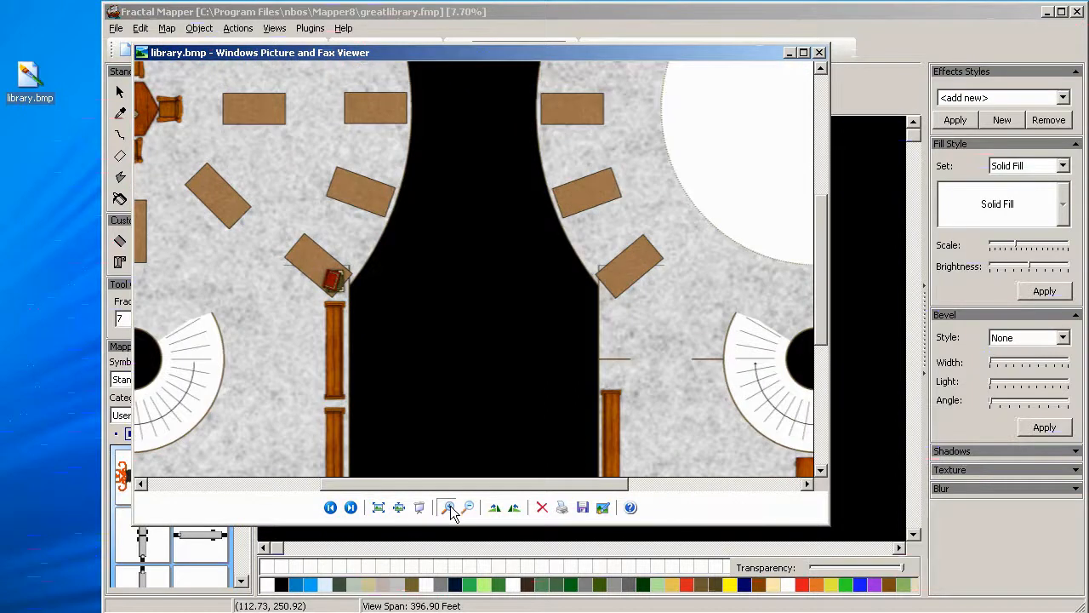
{"action": "left_click", "coordinate": [448, 507]}
{"action": "left_click", "coordinate": [449, 507]}
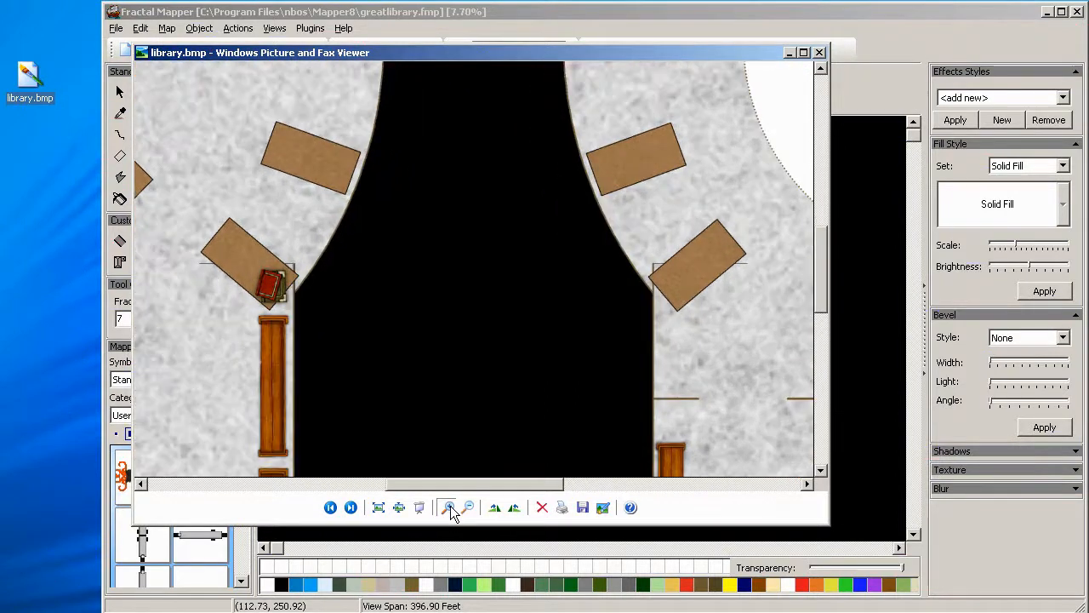
{"action": "left_click", "coordinate": [449, 508]}
{"action": "left_click", "coordinate": [449, 507]}
{"action": "left_click", "coordinate": [448, 507]}
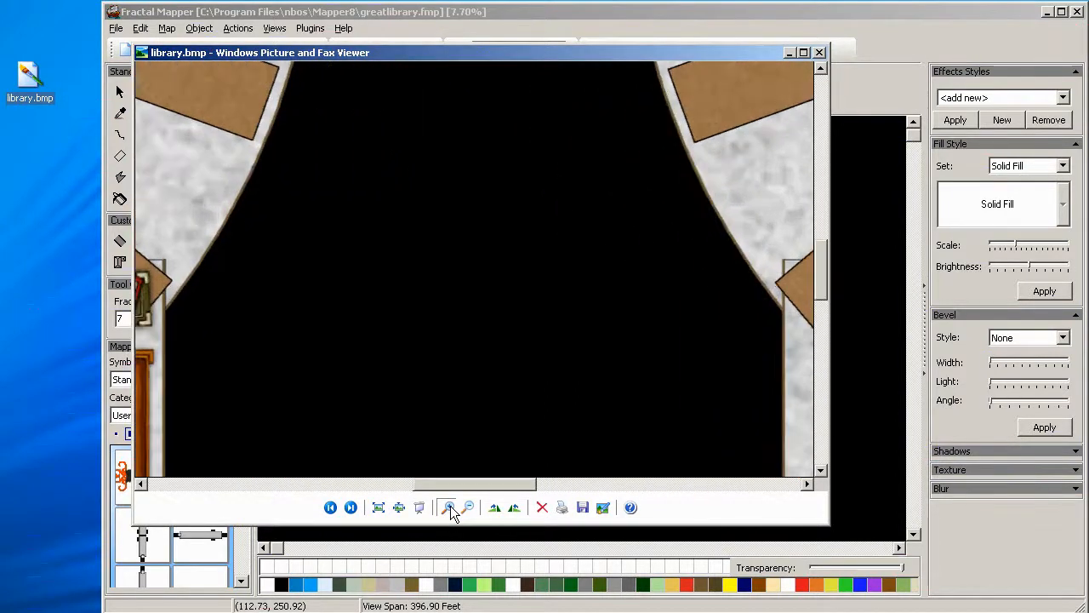
{"action": "left_click_drag", "start_coordinate": [483, 485], "coordinate": [393, 486]}
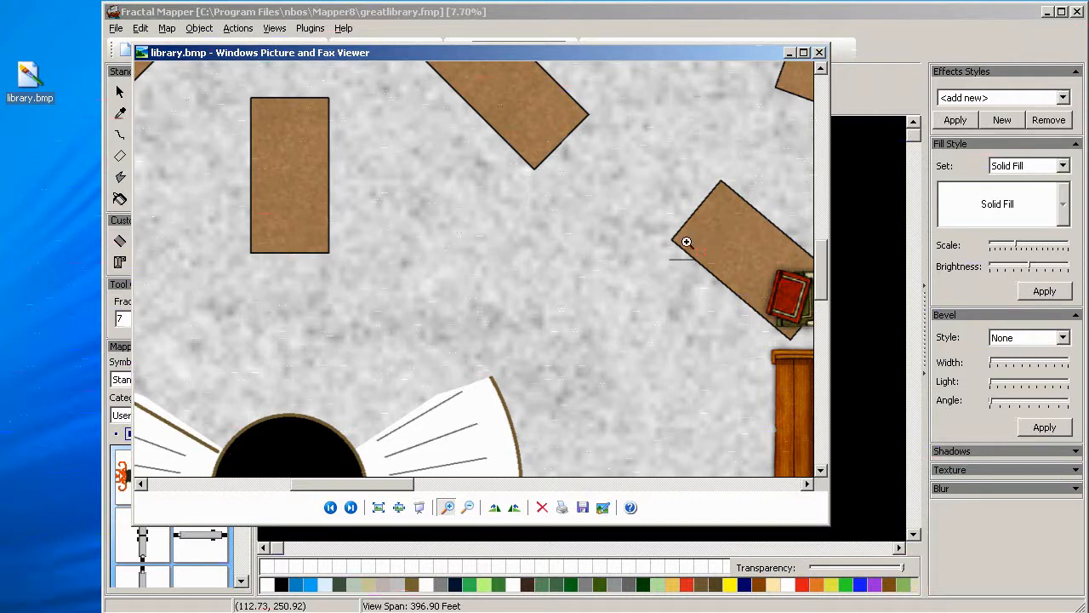
{"action": "left_click", "coordinate": [469, 507]}
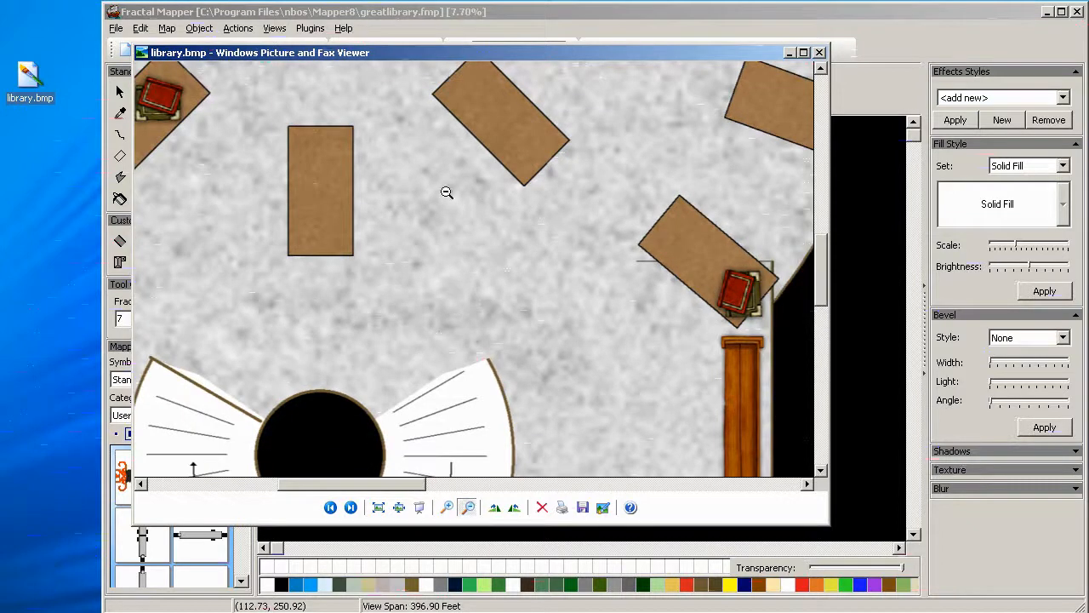
{"action": "left_click", "coordinate": [448, 508]}
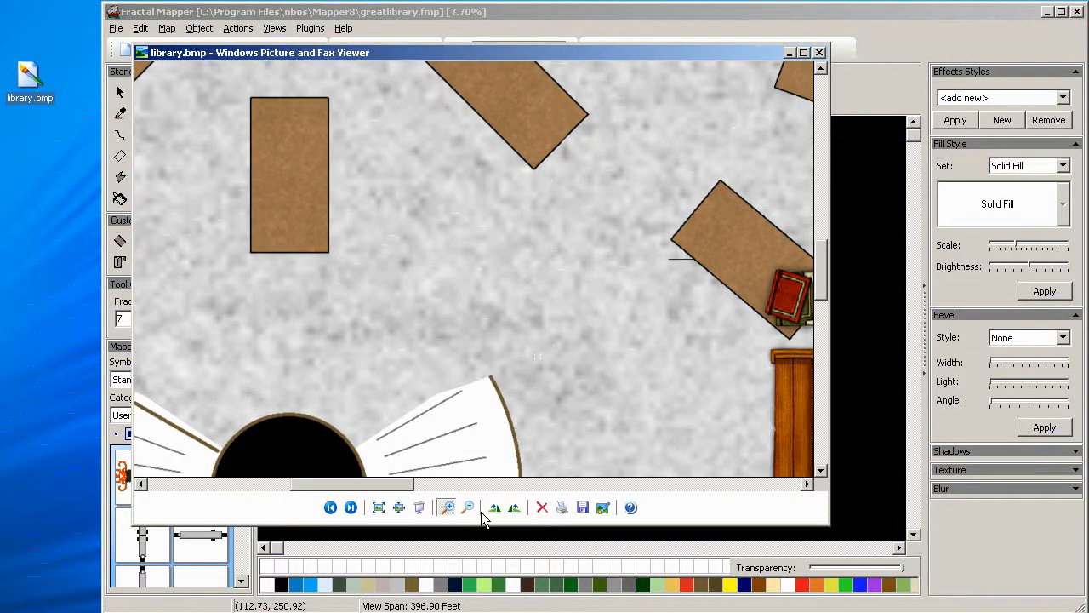
{"action": "left_click", "coordinate": [469, 507]}
{"action": "left_click", "coordinate": [469, 507]}
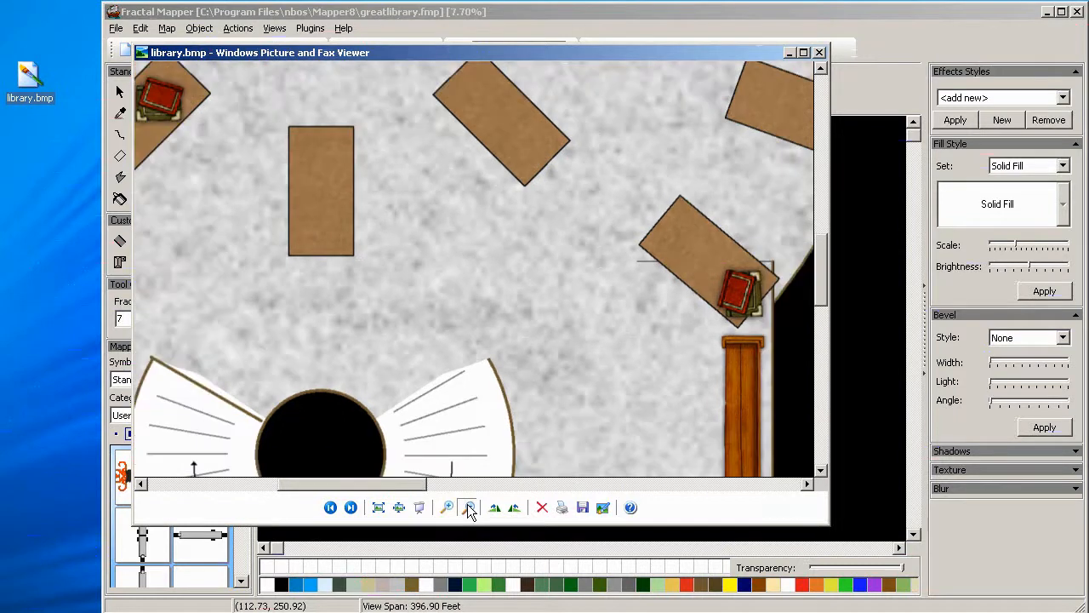
- Examine the exported image at decreasing magnification, comparing both floor plans until they fit in view, and close the picture viewer
{"action": "left_click", "coordinate": [469, 507]}
{"action": "left_click", "coordinate": [469, 508]}
{"action": "left_click", "coordinate": [469, 507]}
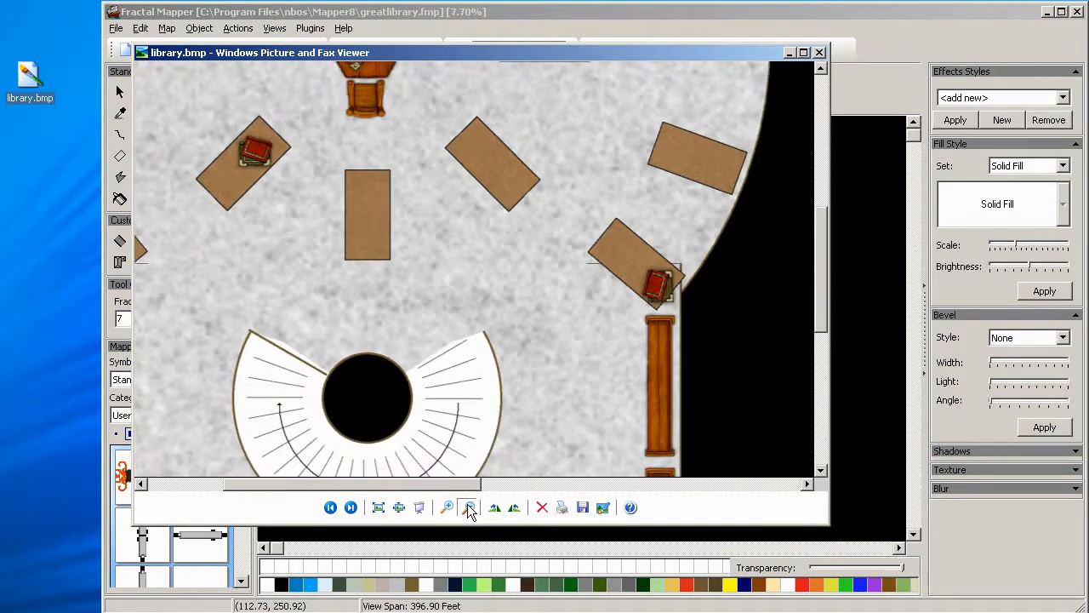
{"action": "left_click", "coordinate": [469, 507]}
{"action": "left_click", "coordinate": [469, 508]}
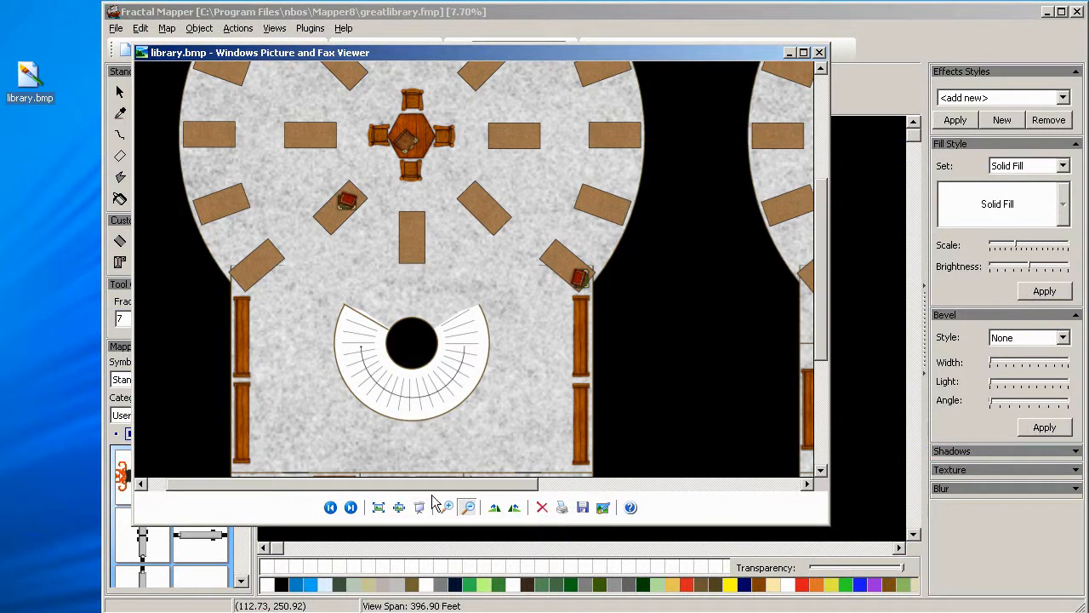
{"action": "left_click_drag", "start_coordinate": [449, 483], "coordinate": [672, 483]}
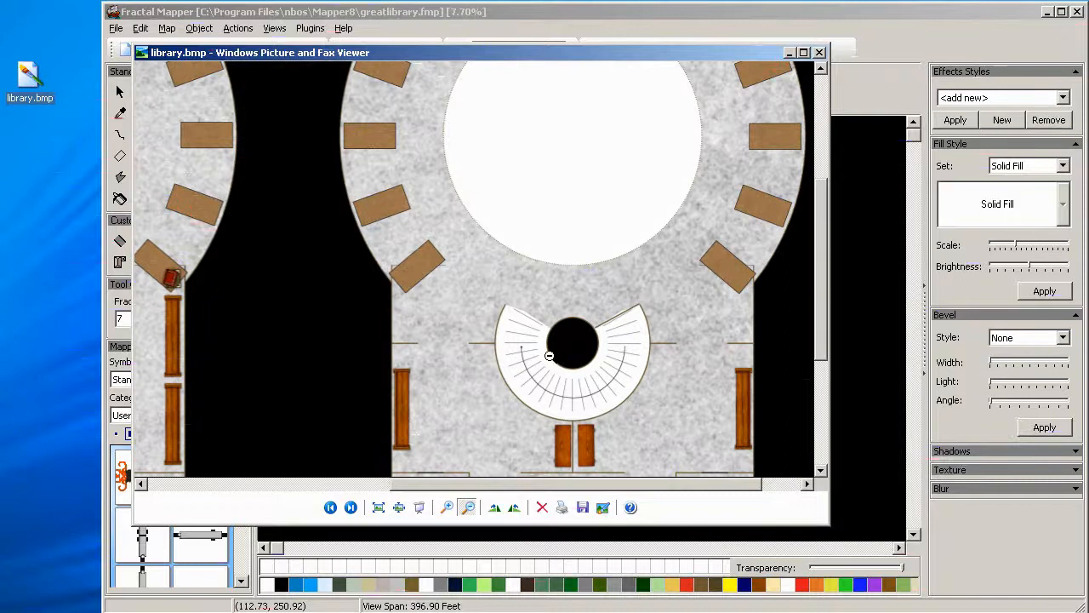
{"action": "left_click_drag", "start_coordinate": [567, 489], "coordinate": [465, 489]}
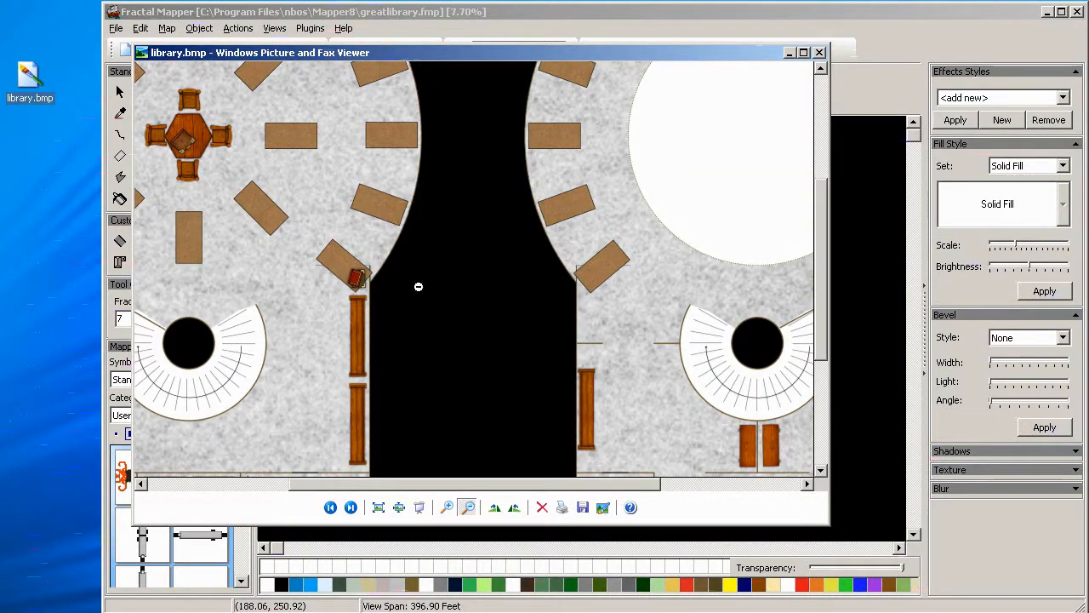
{"action": "left_click", "coordinate": [450, 310]}
{"action": "left_click", "coordinate": [451, 316]}
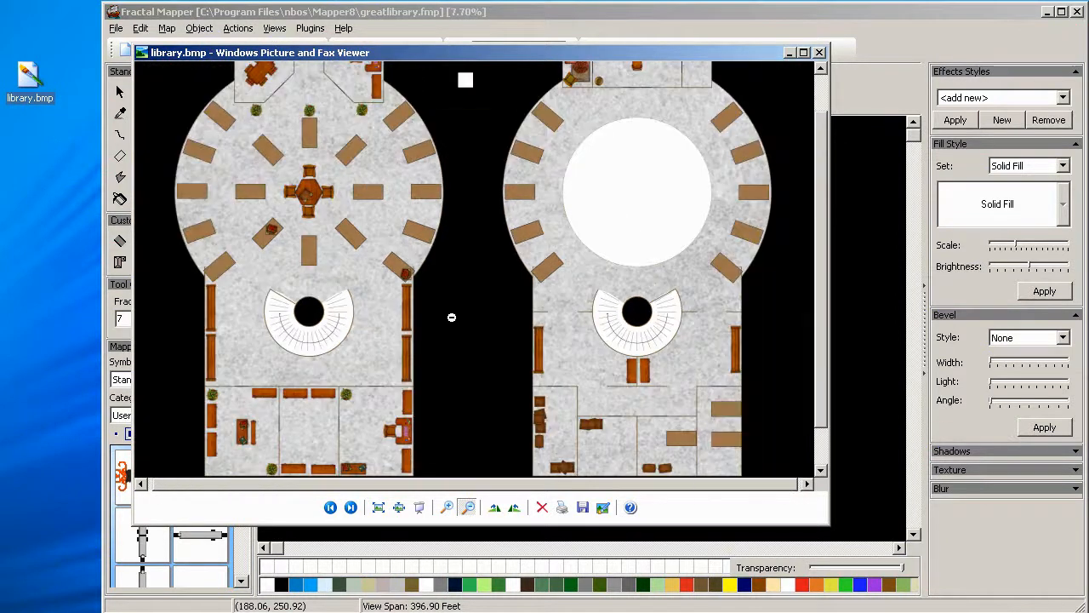
{"action": "left_click", "coordinate": [451, 316]}
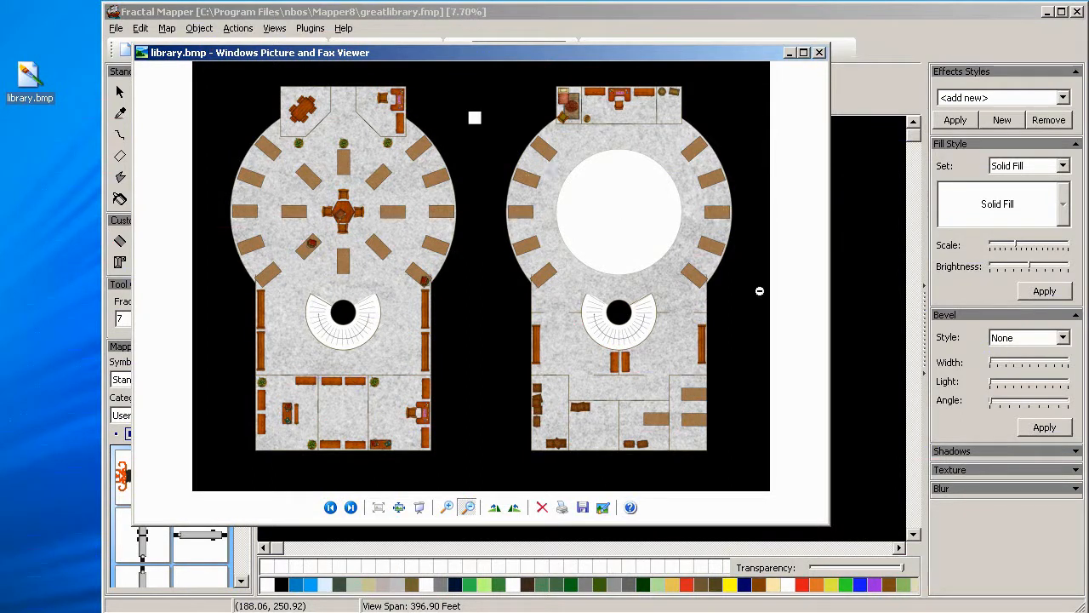
{"action": "left_click", "coordinate": [819, 52]}
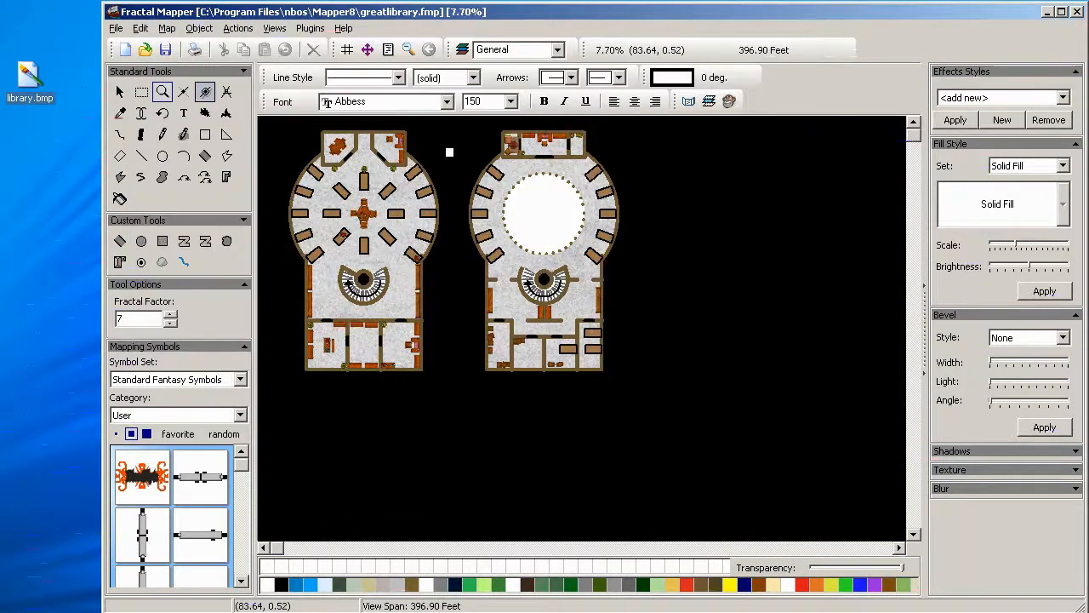
- Open library.bmp from the desktop in Adobe Photoshop and close Fractal Mapper
{"action": "right_click", "coordinate": [30, 83]}
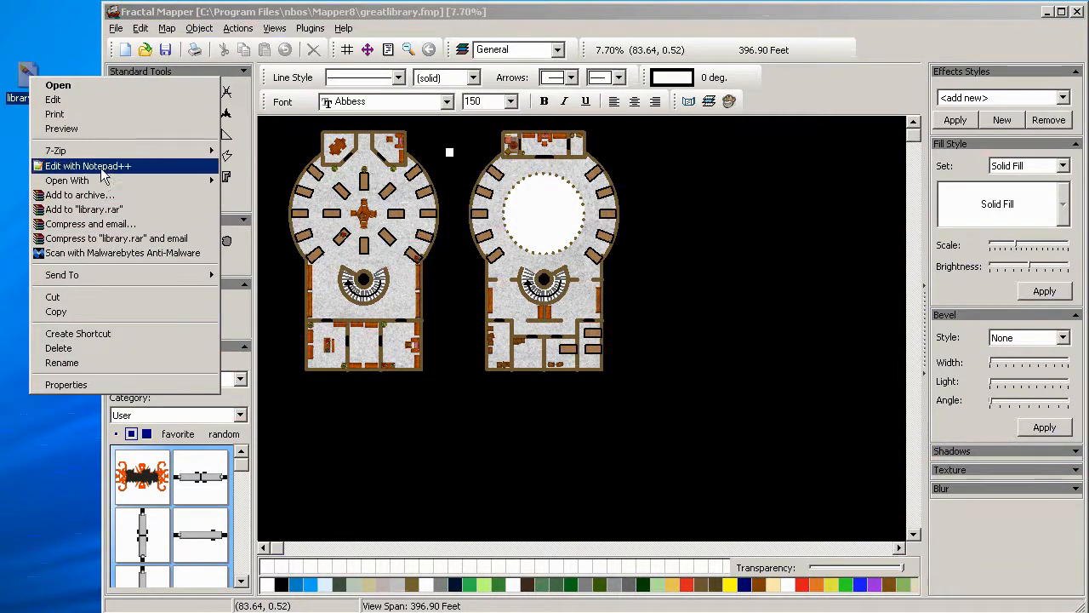
{"action": "mouse_move", "coordinate": [128, 180]}
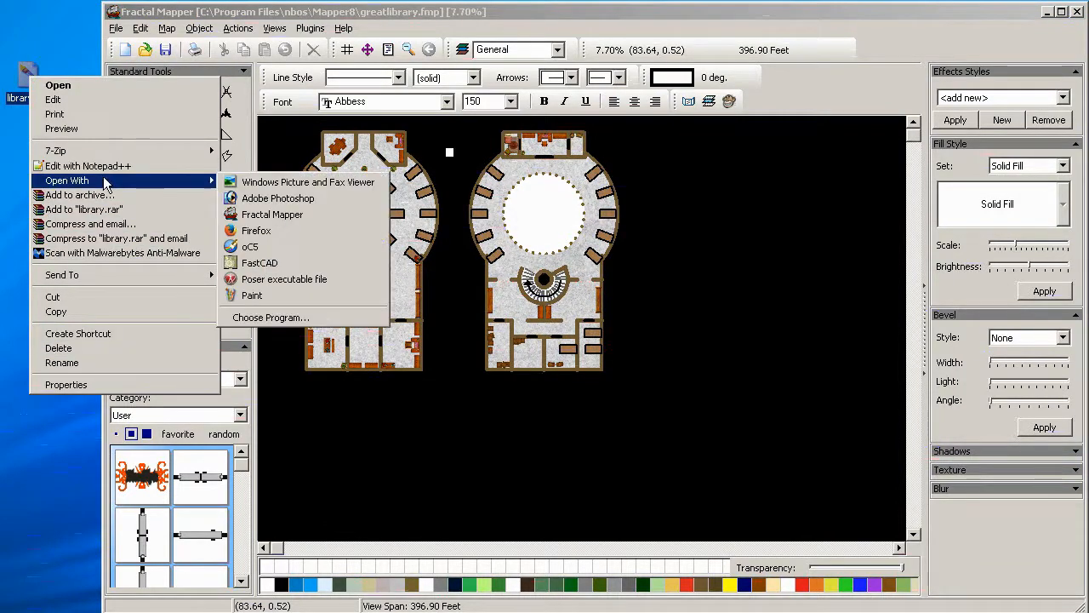
{"action": "left_click", "coordinate": [318, 200]}
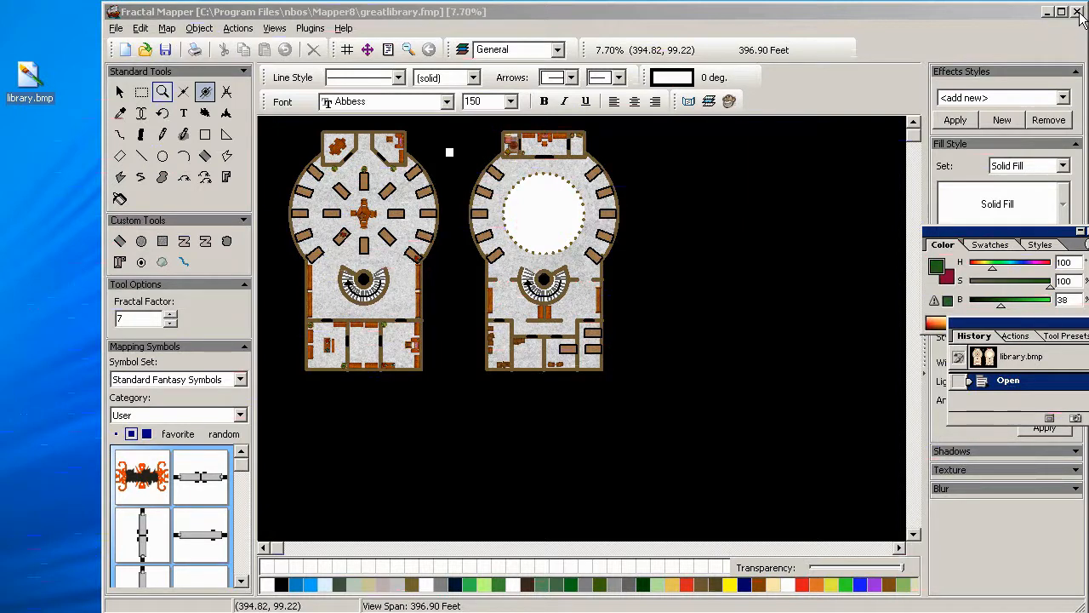
{"action": "left_click", "coordinate": [1077, 12]}
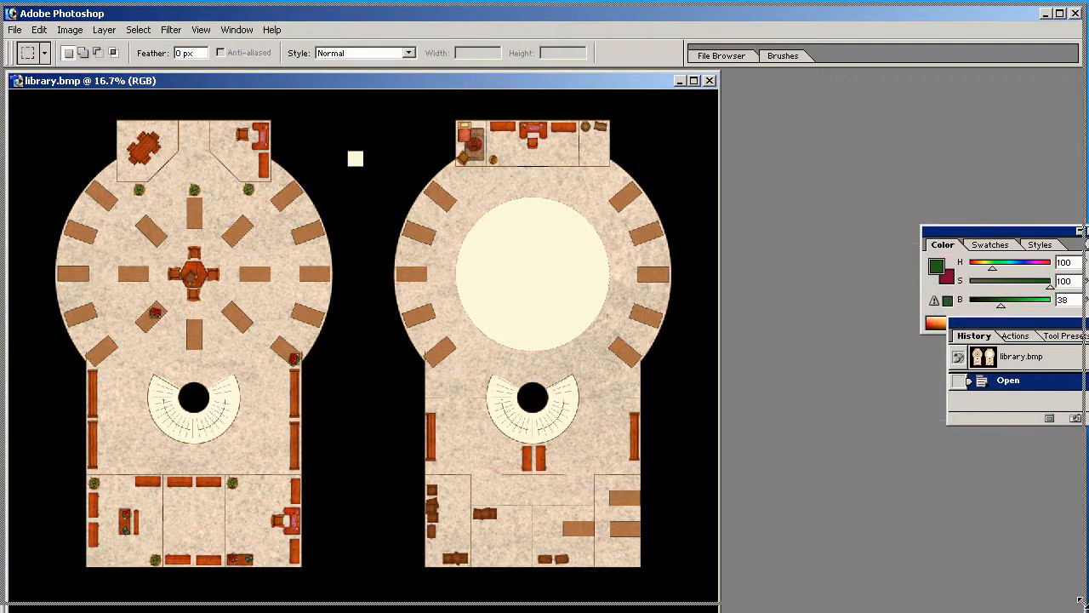
- Adjust the Photoshop window size and place the toolbox in the empty workspace beside the image
{"action": "left_click_drag", "start_coordinate": [1085, 601], "coordinate": [1088, 602]}
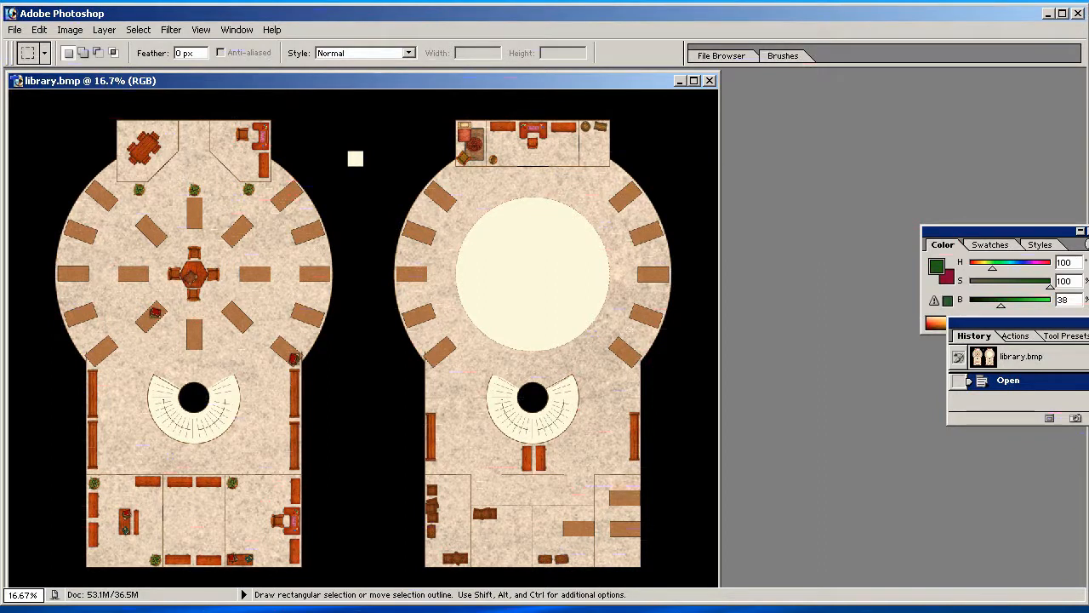
{"action": "left_click_drag", "start_coordinate": [1088, 34], "coordinate": [785, 132]}
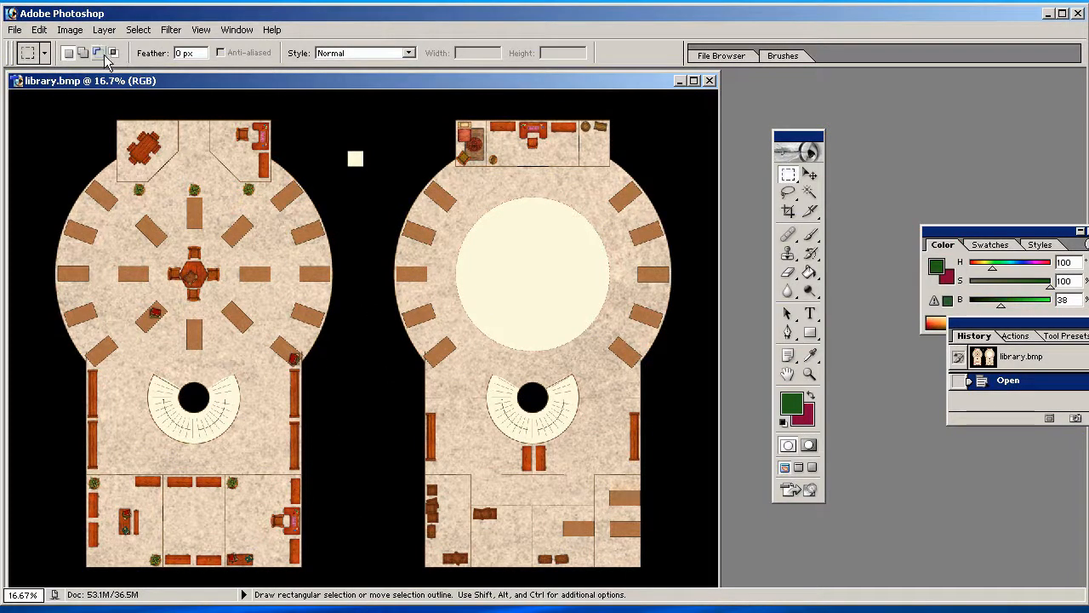
- Select the black area around both floor plans with the Magic Wand at tolerance 20 and copy it onto a new layer
{"action": "left_click", "coordinate": [810, 192]}
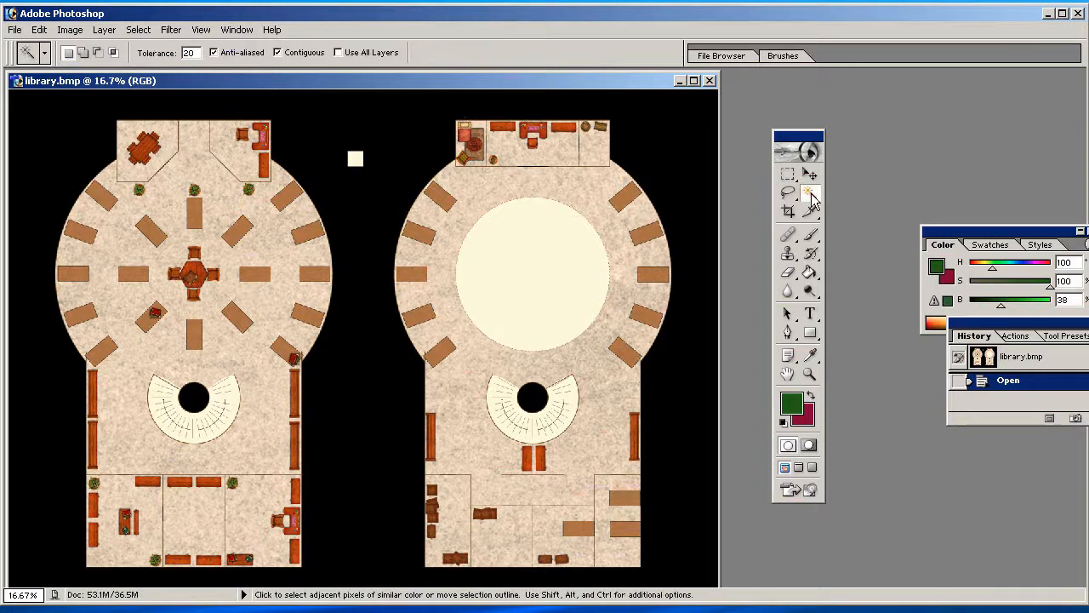
{"action": "left_click", "coordinate": [374, 204]}
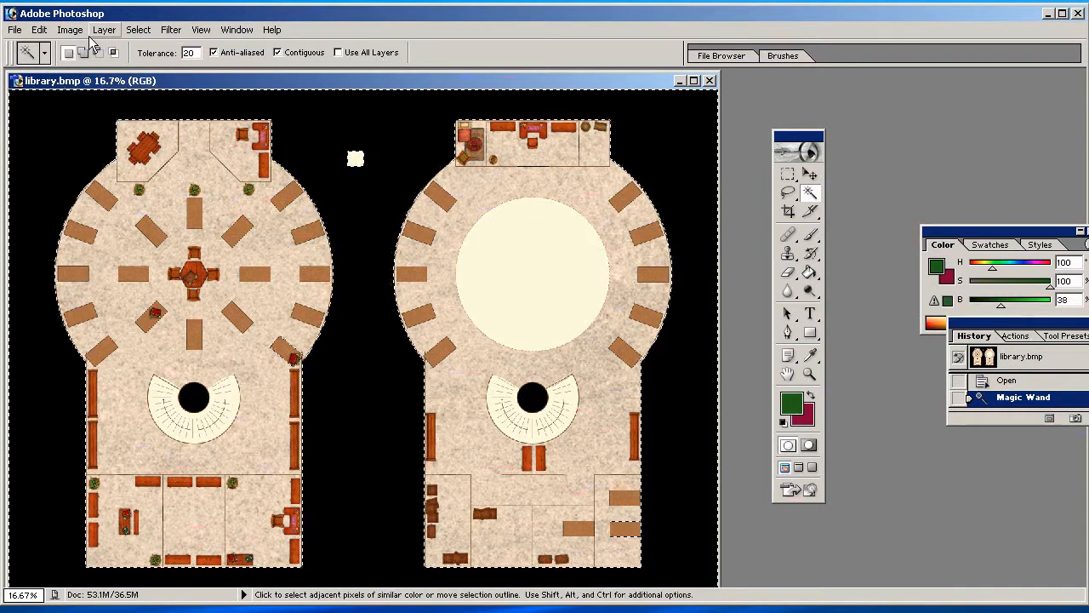
{"action": "left_click", "coordinate": [40, 31]}
{"action": "left_click", "coordinate": [54, 137]}
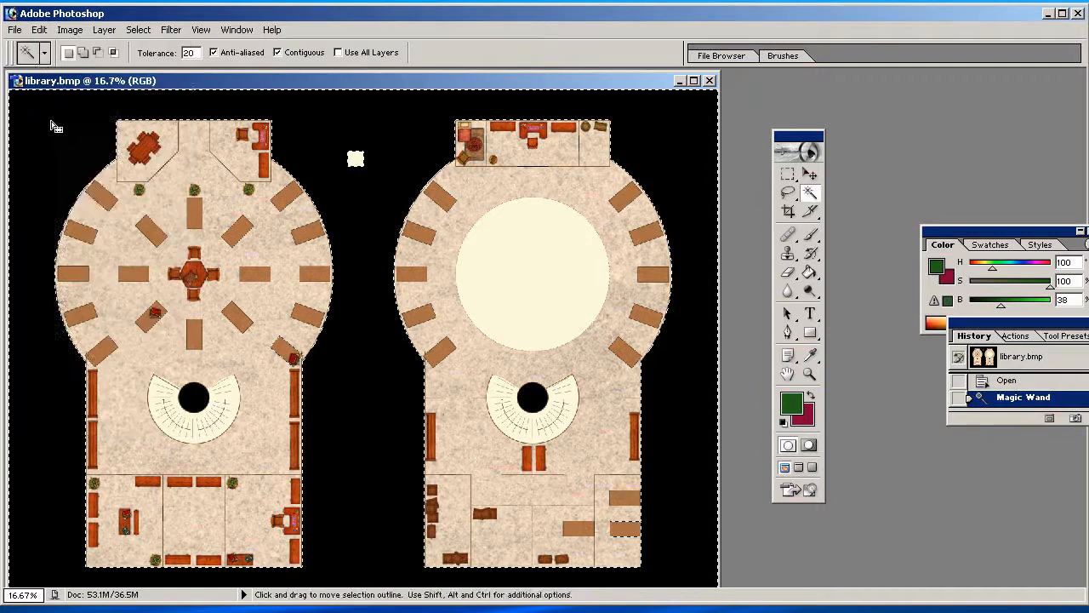
{"action": "left_click", "coordinate": [40, 31]}
{"action": "left_click", "coordinate": [68, 167]}
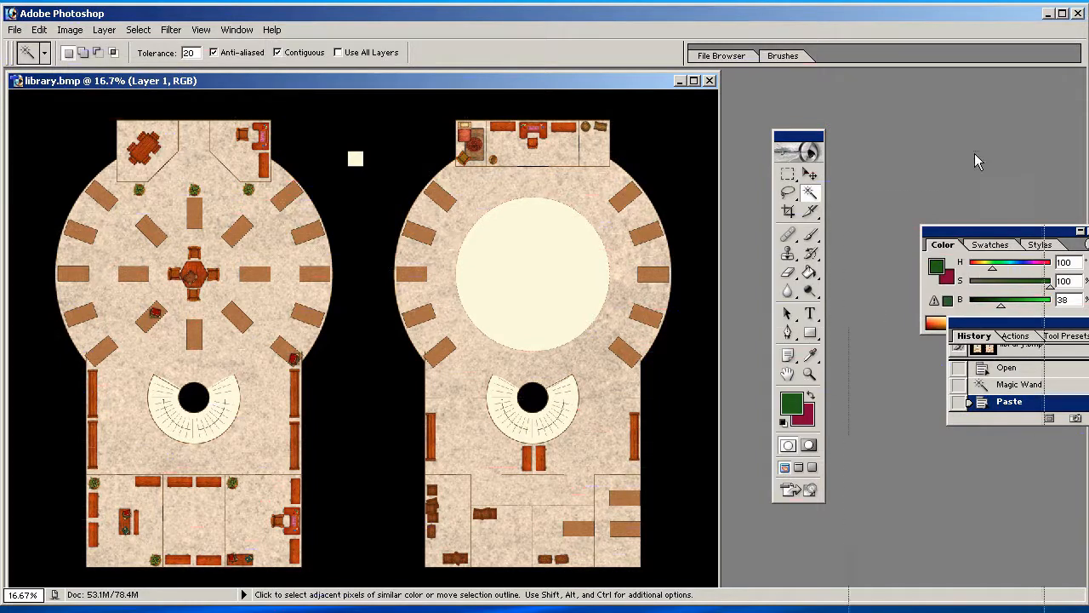
- Display the layer list and check the pasted black surround by temporarily hiding the Background layer
{"action": "key", "text": "F7"}
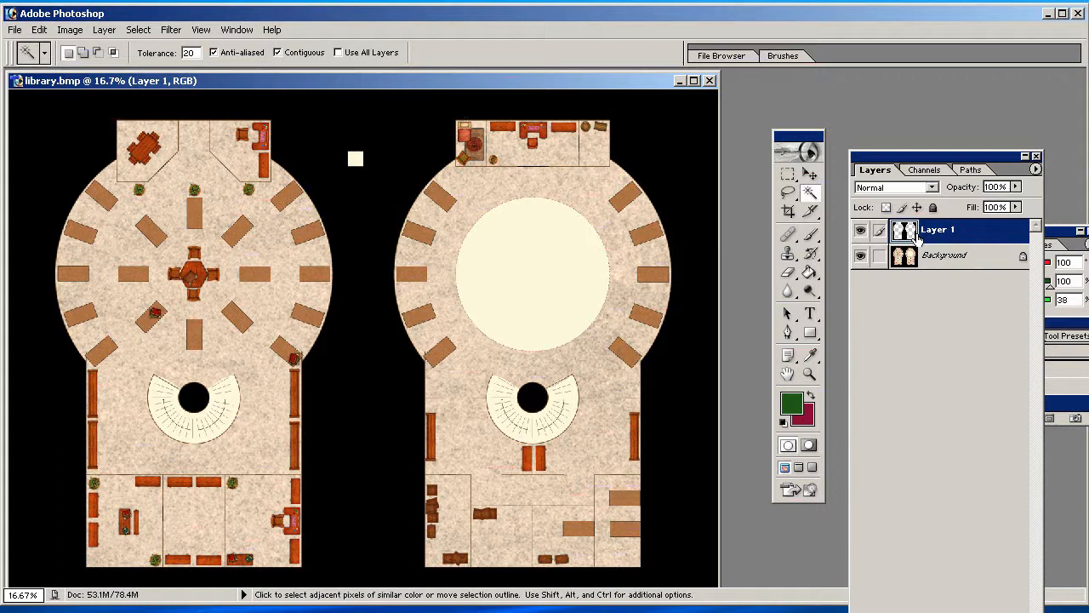
{"action": "left_click", "coordinate": [860, 256]}
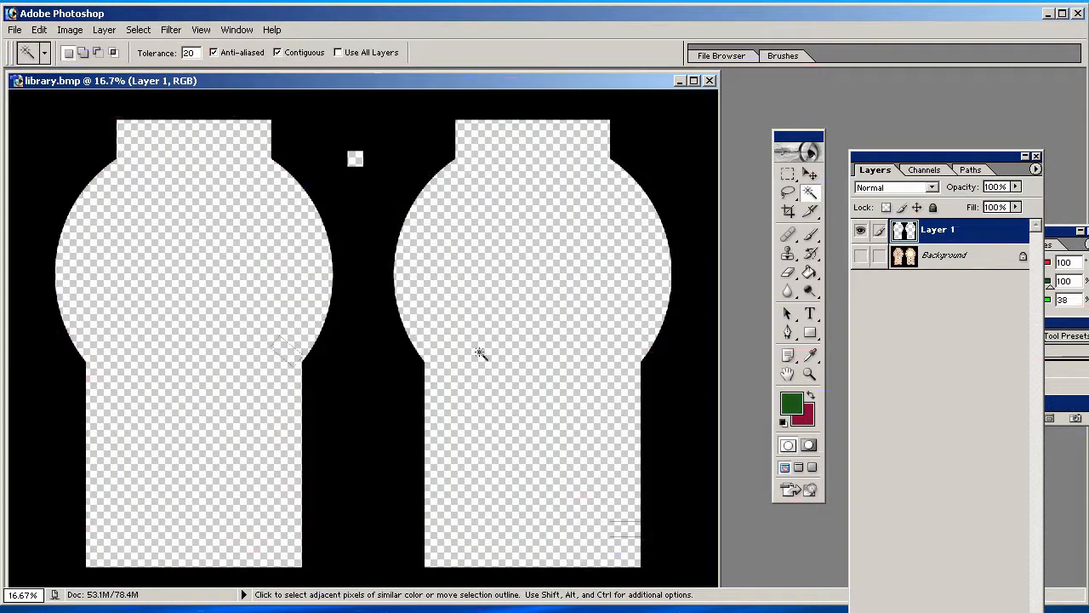
{"action": "left_click", "coordinate": [860, 255]}
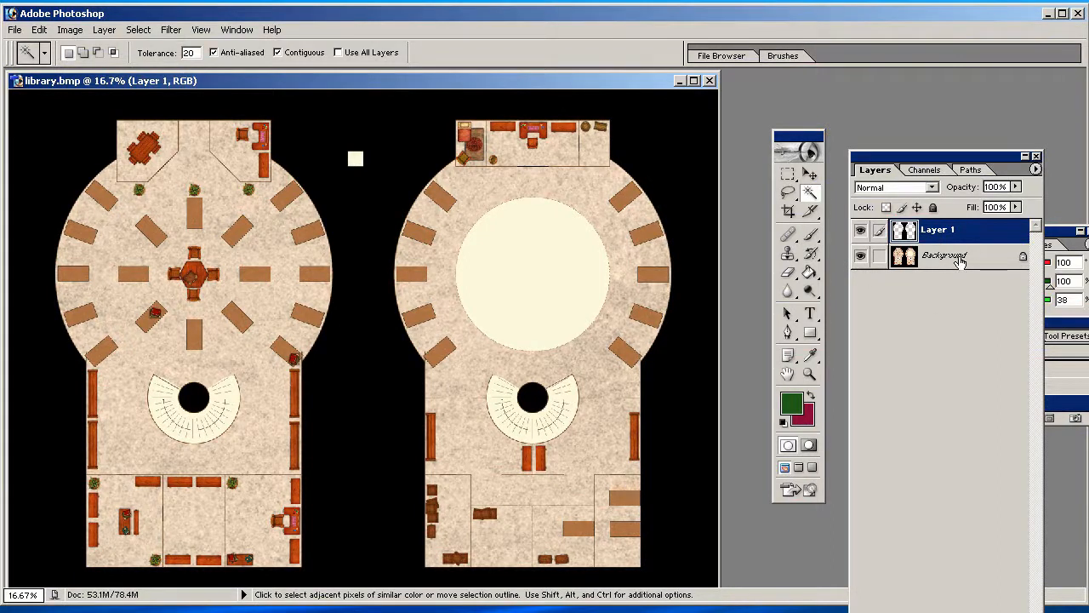
- Duplicate the Background layer within library.bmp, keeping the suggested name
{"action": "left_click", "coordinate": [1005, 260]}
{"action": "right_click", "coordinate": [980, 258]}
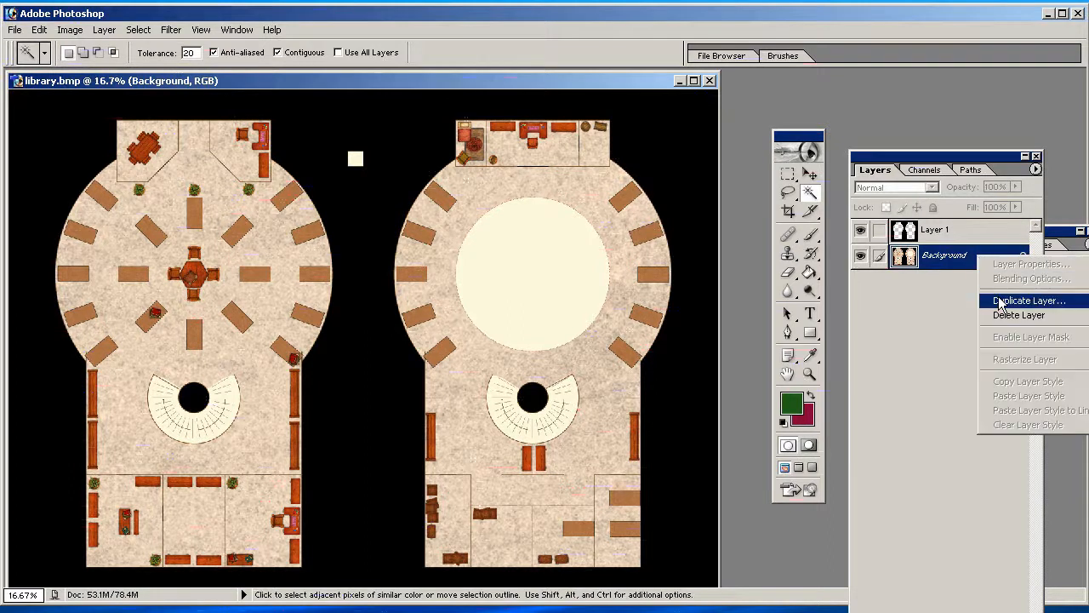
{"action": "left_click", "coordinate": [1002, 303]}
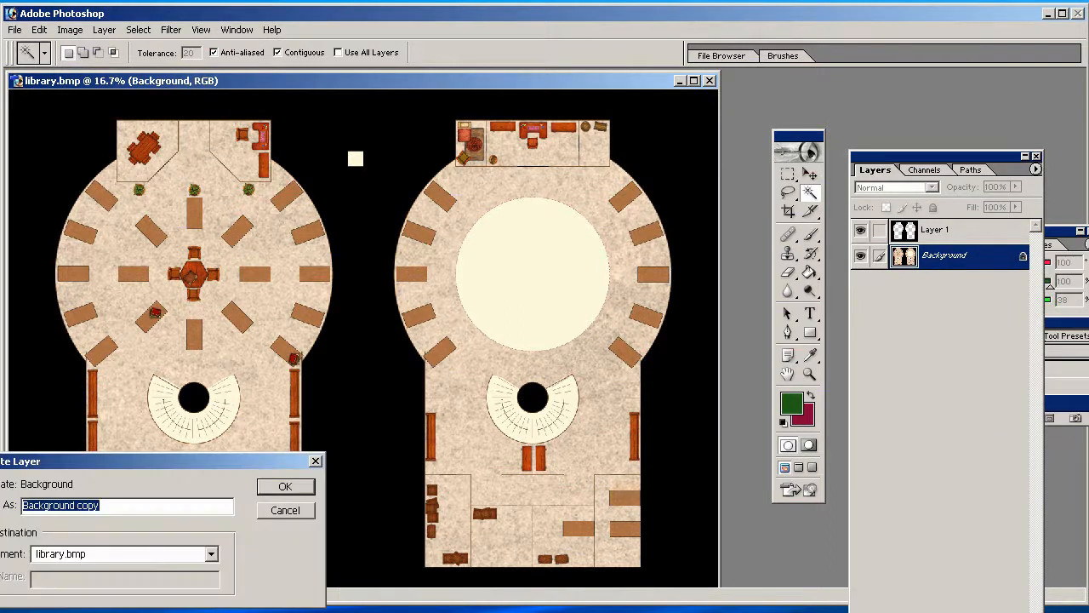
{"action": "left_click", "coordinate": [285, 488]}
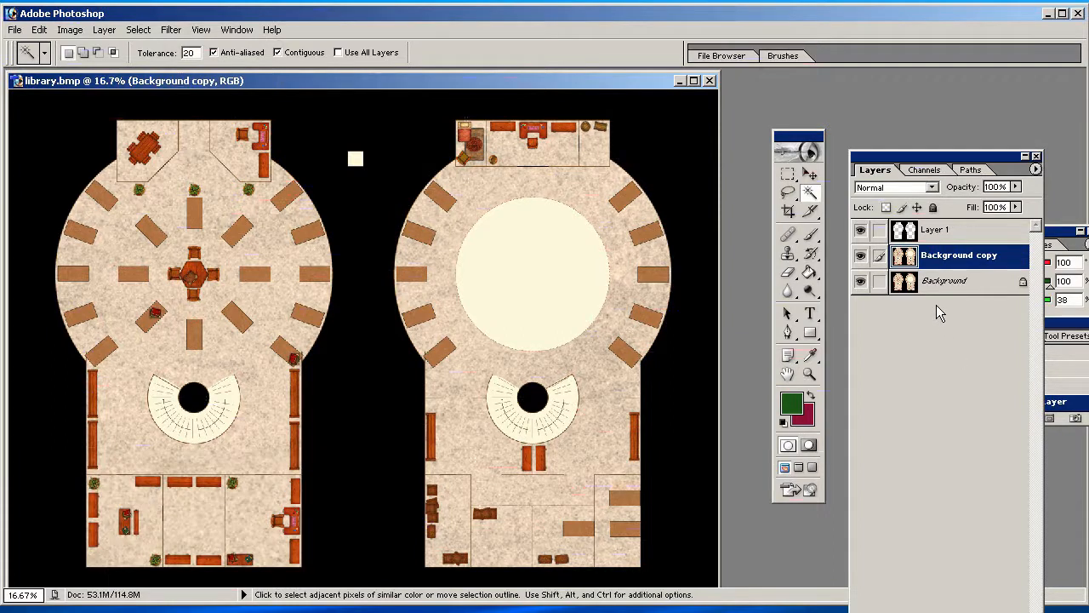
{"action": "right_click", "coordinate": [1025, 289]}
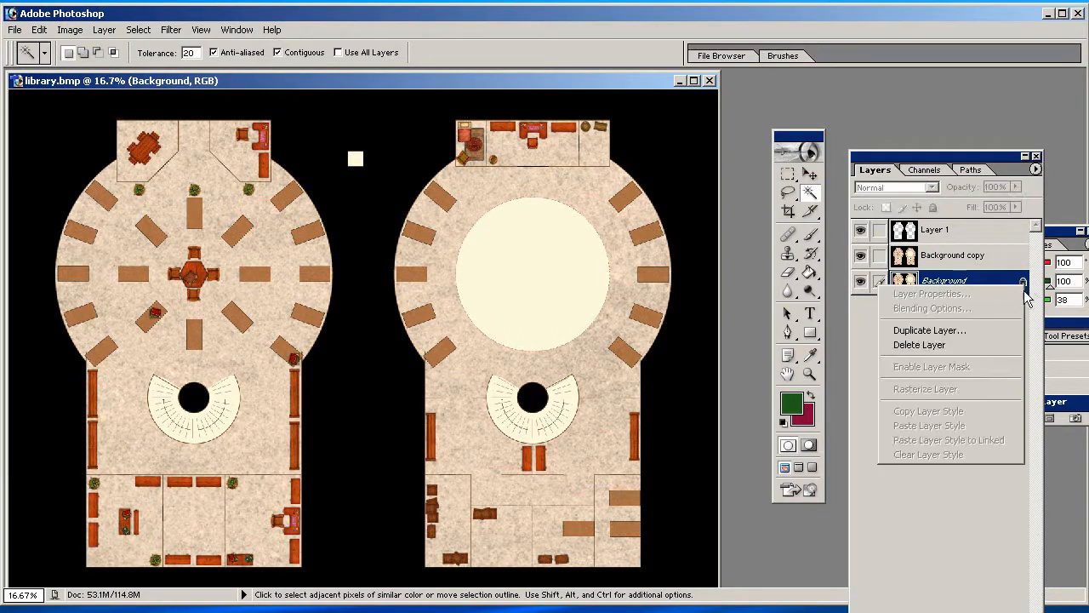
{"action": "left_click", "coordinate": [984, 541]}
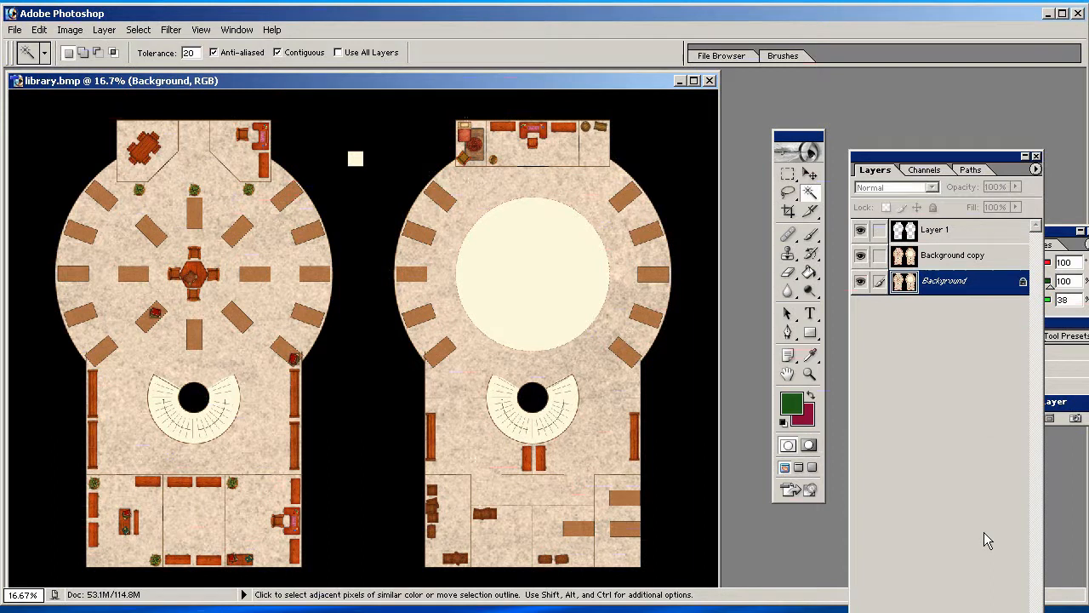
{"action": "left_click", "coordinate": [975, 262]}
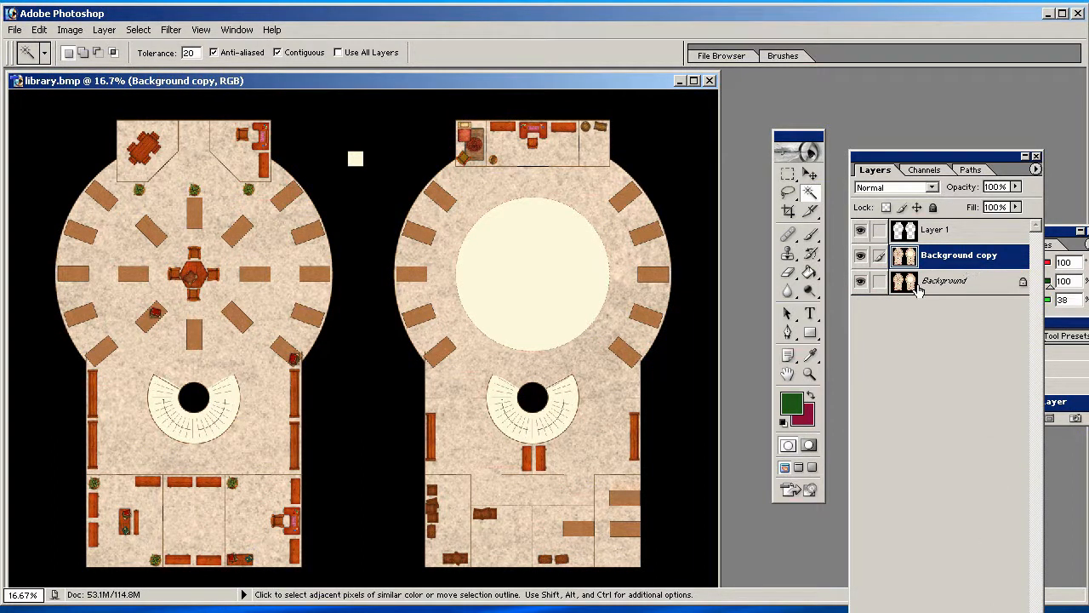
{"action": "left_click", "coordinate": [959, 290]}
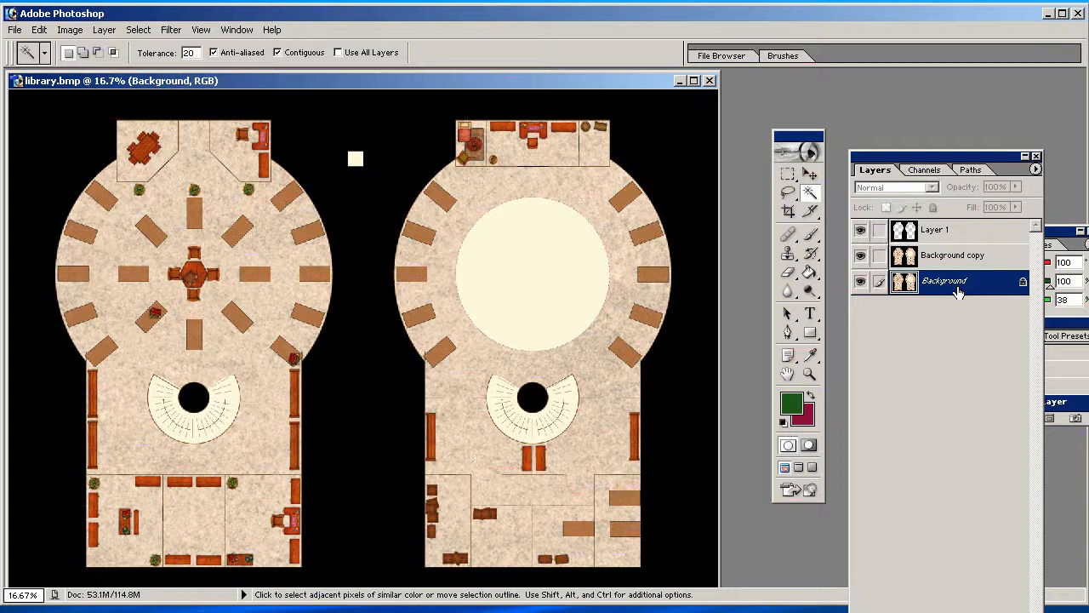
{"action": "left_click", "coordinate": [1018, 255]}
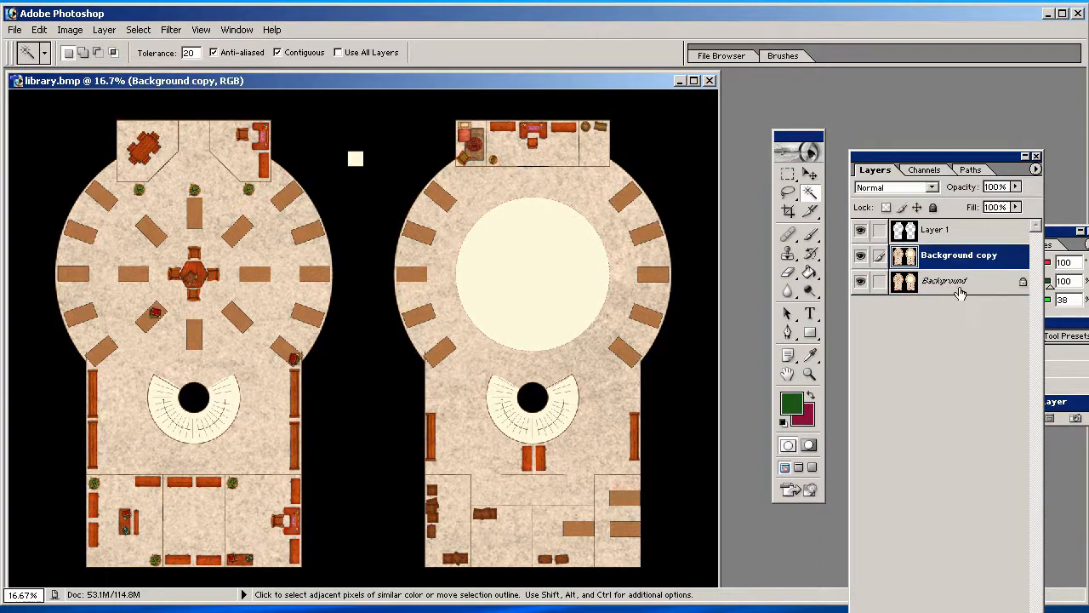
{"action": "left_click", "coordinate": [958, 291]}
{"action": "left_click", "coordinate": [998, 266]}
- Try a Bevel and Emboss effect on Layer 1 using Inner Bevel, Chisel Soft, 211% depth and 10 px size
{"action": "left_click", "coordinate": [958, 231]}
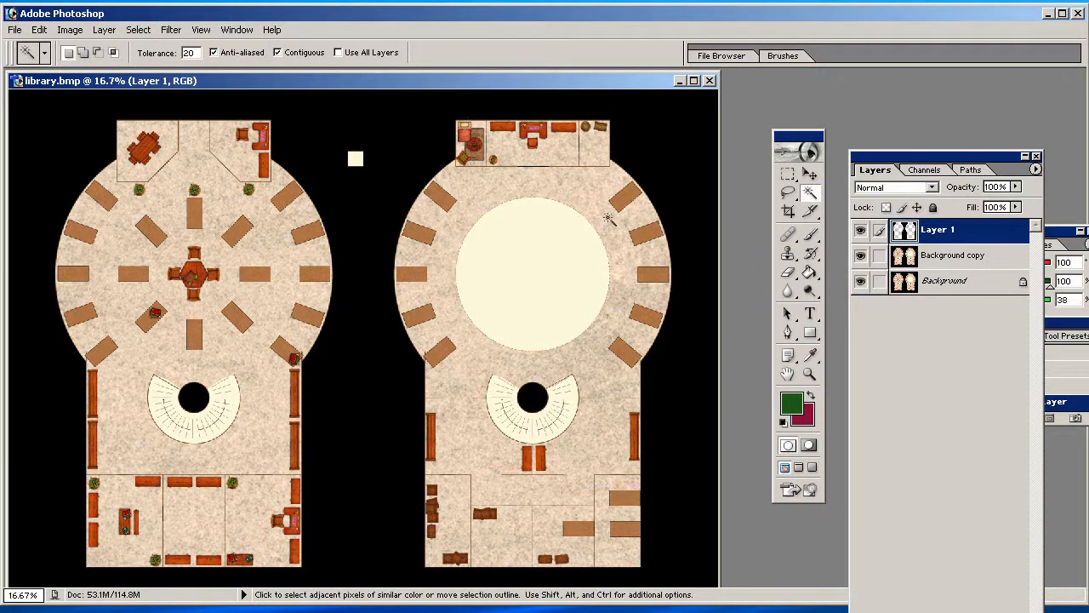
{"action": "left_click", "coordinate": [105, 30]}
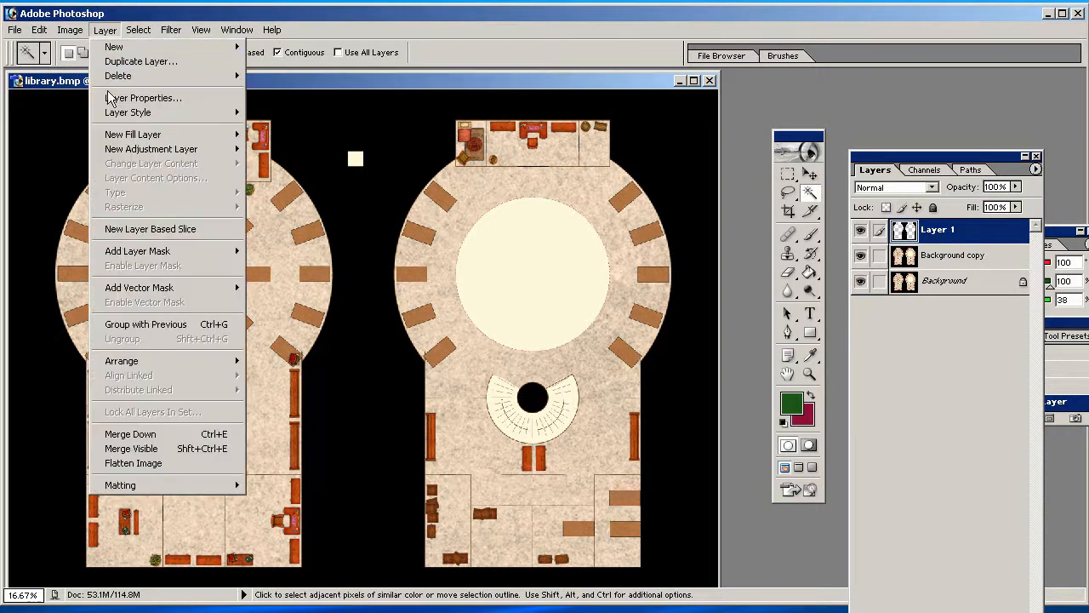
{"action": "mouse_move", "coordinate": [112, 119]}
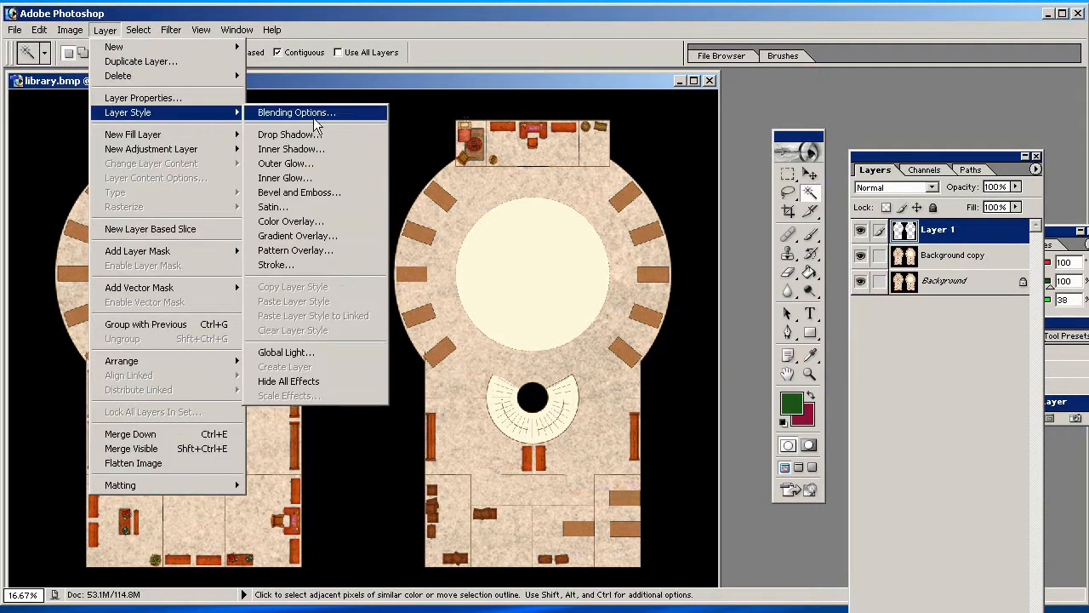
{"action": "left_click", "coordinate": [311, 195]}
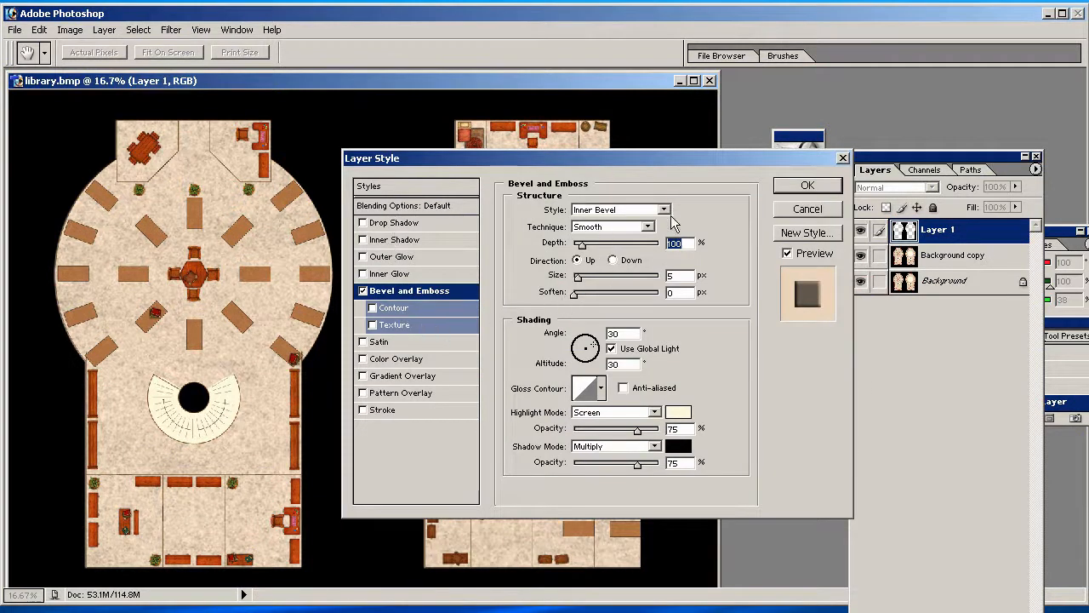
{"action": "left_click", "coordinate": [648, 228]}
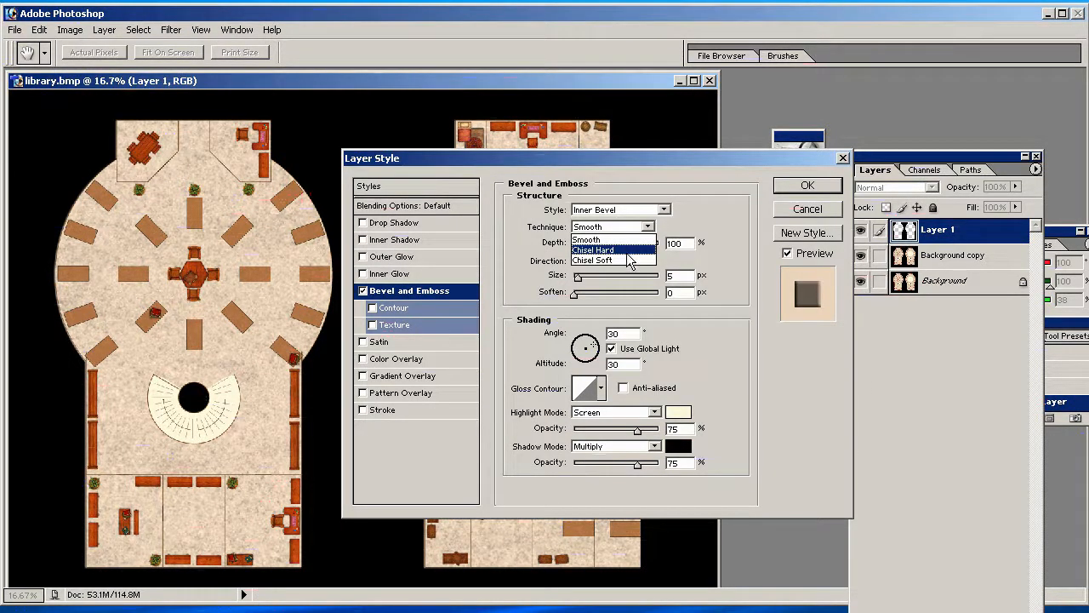
{"action": "left_click", "coordinate": [629, 260]}
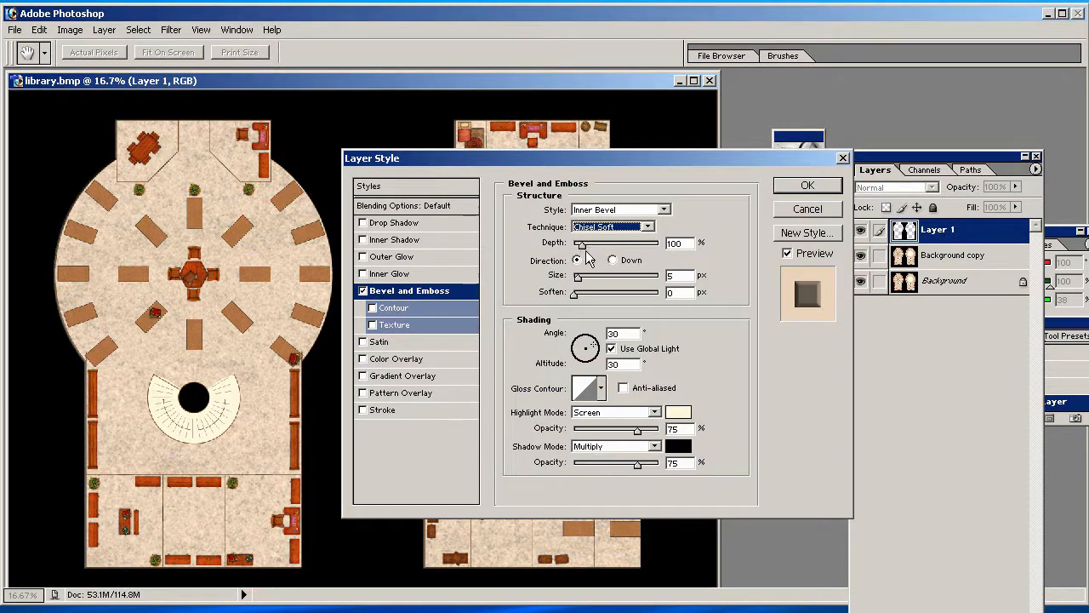
{"action": "left_click_drag", "start_coordinate": [584, 255], "coordinate": [584, 284]}
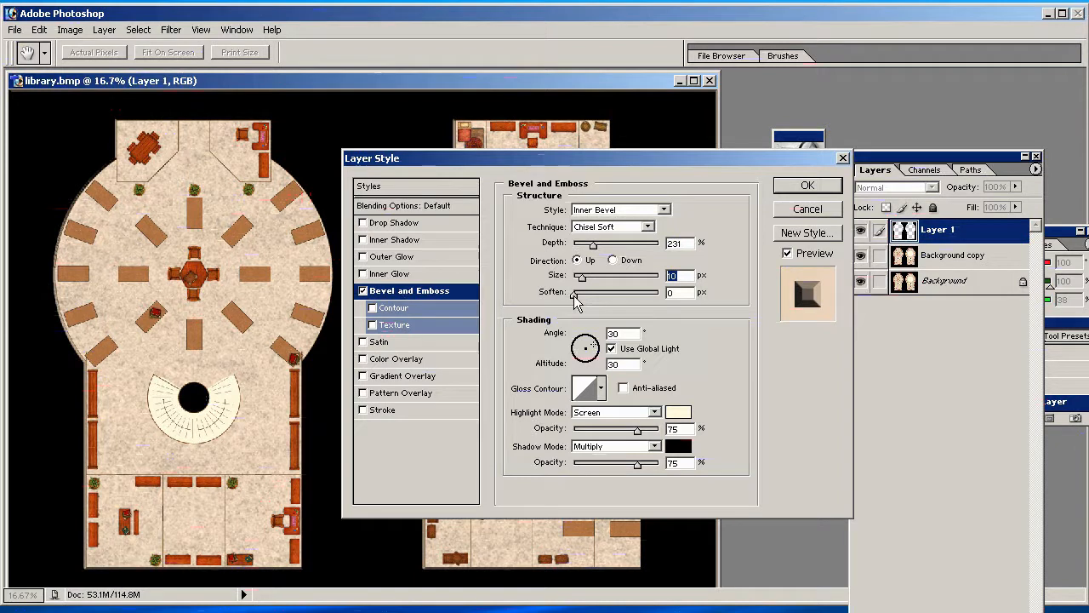
{"action": "left_click", "coordinate": [576, 293]}
{"action": "left_click_drag", "start_coordinate": [595, 243], "coordinate": [591, 244]}
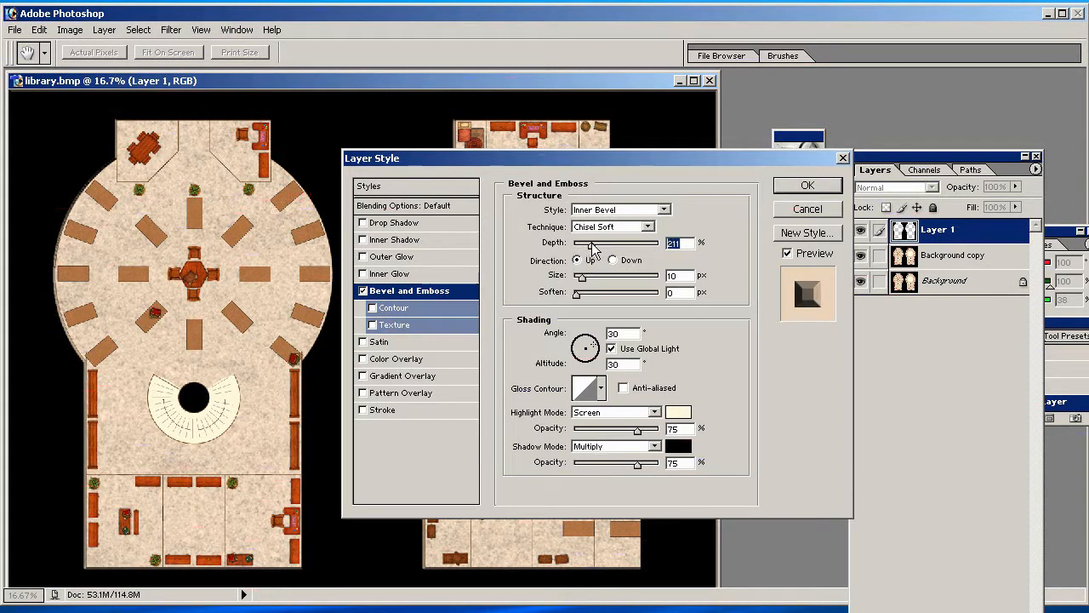
- Try the Chisel Hard technique for Layer 1's bevel with 291% depth and 13 px size
{"action": "left_click", "coordinate": [651, 228]}
{"action": "left_click", "coordinate": [624, 251]}
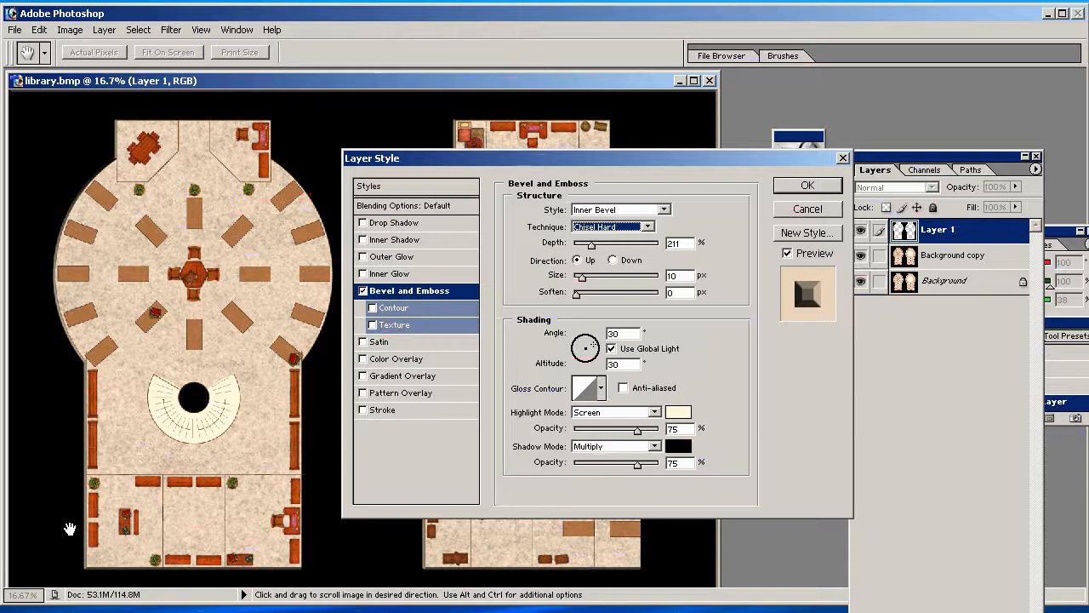
{"action": "left_click_drag", "start_coordinate": [523, 169], "coordinate": [776, 203]}
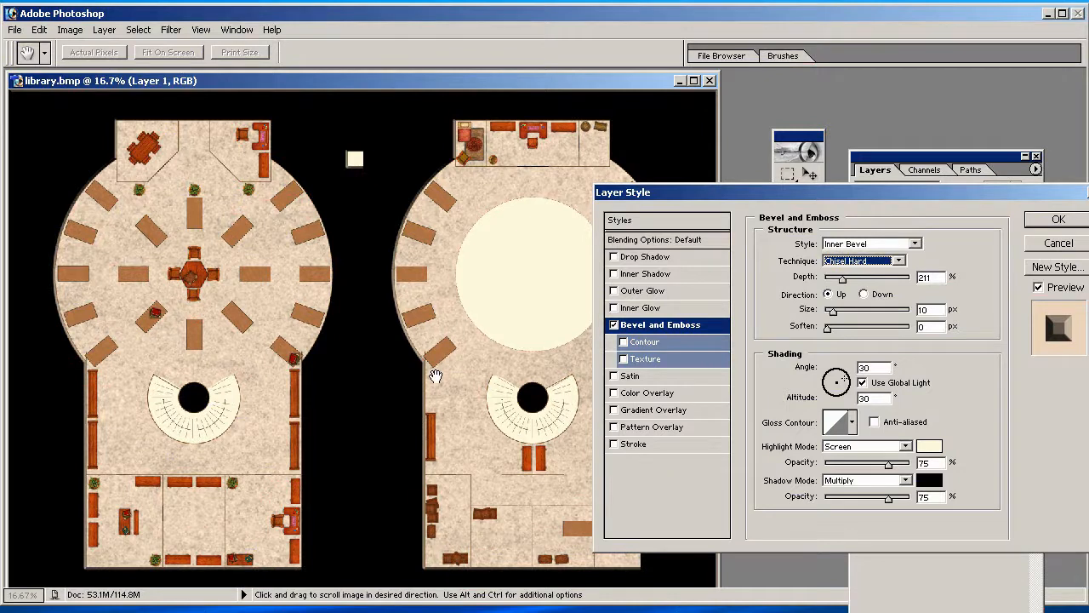
{"action": "left_click_drag", "start_coordinate": [725, 199], "coordinate": [627, 162]}
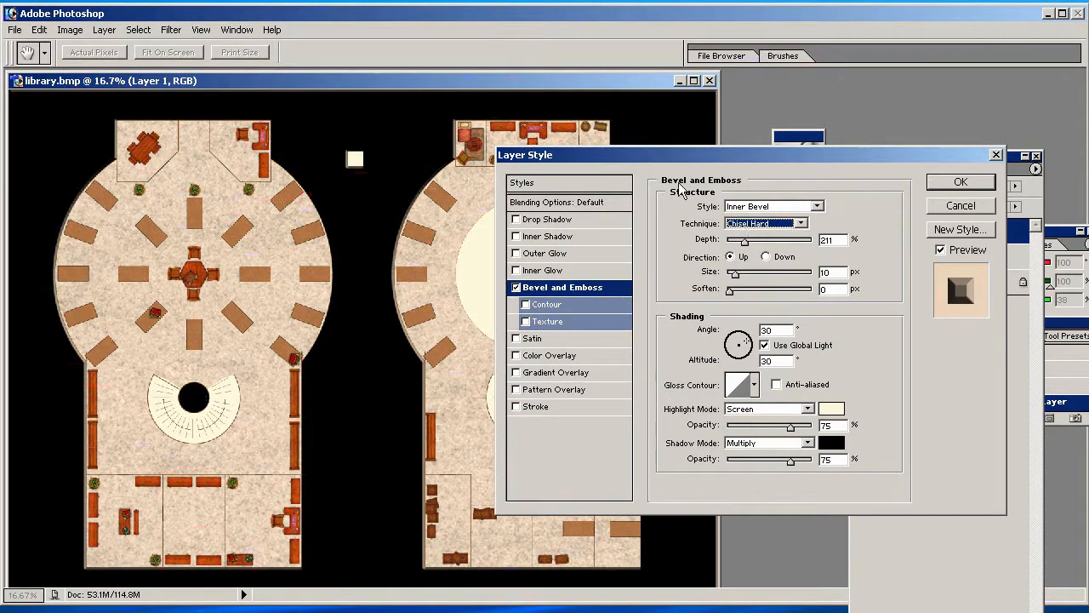
{"action": "left_click_drag", "start_coordinate": [744, 243], "coordinate": [738, 276]}
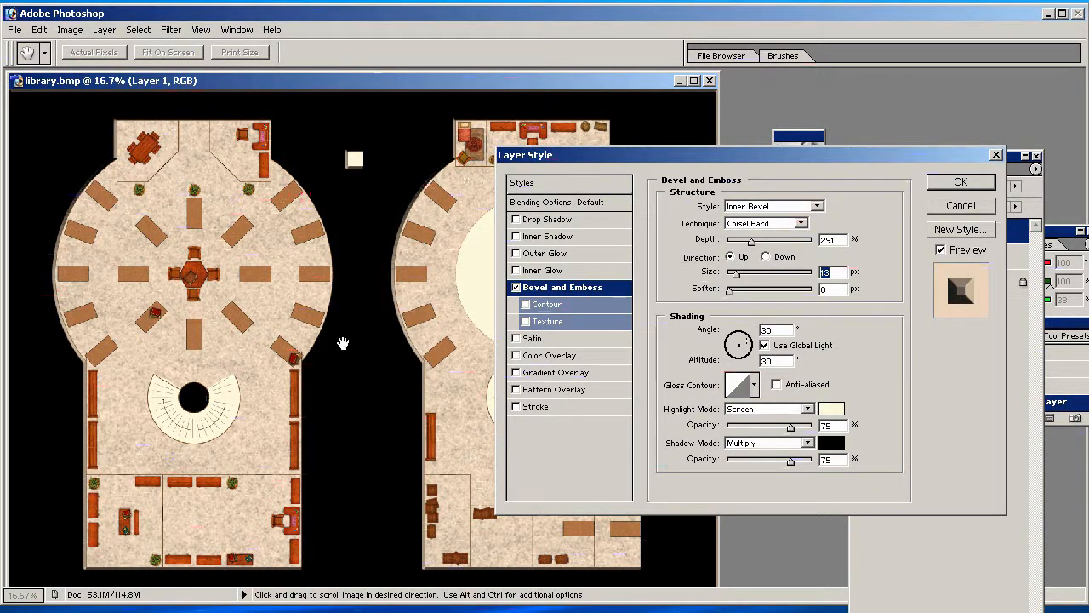
{"action": "left_click_drag", "start_coordinate": [708, 166], "coordinate": [639, 152]}
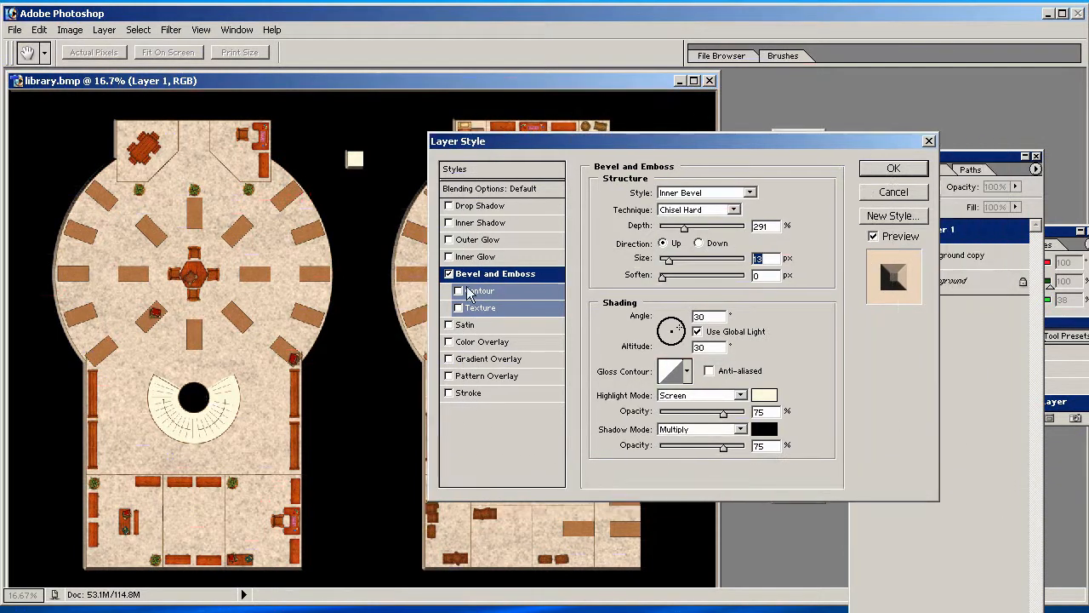
- Try a drop shadow on Layer 1 with 86% opacity, 12 px distance, 13% spread, 13 px size and 8% noise
{"action": "left_click", "coordinate": [449, 207]}
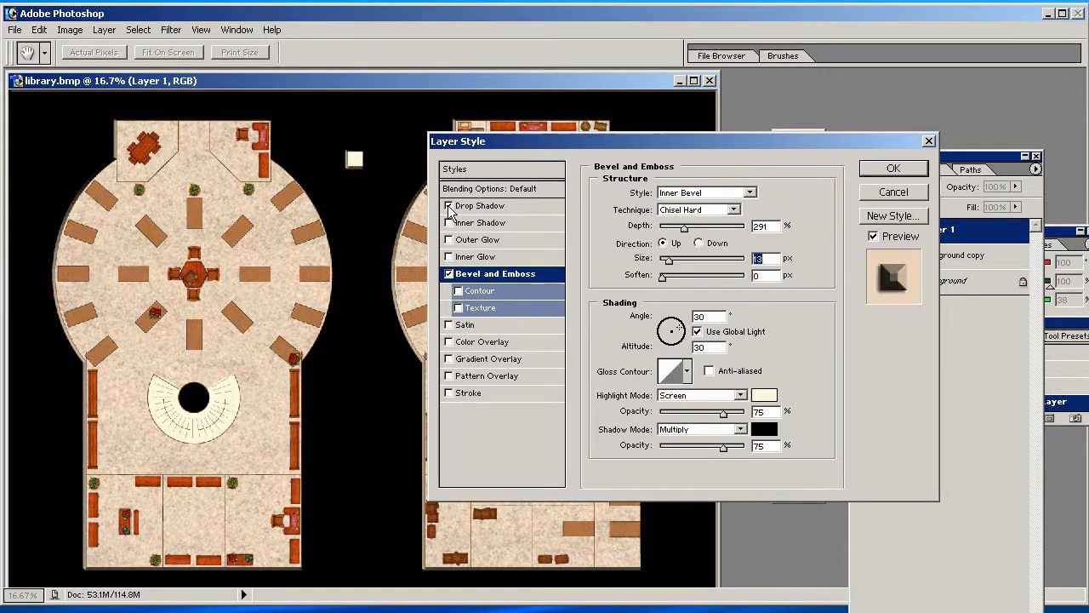
{"action": "left_click", "coordinate": [506, 208]}
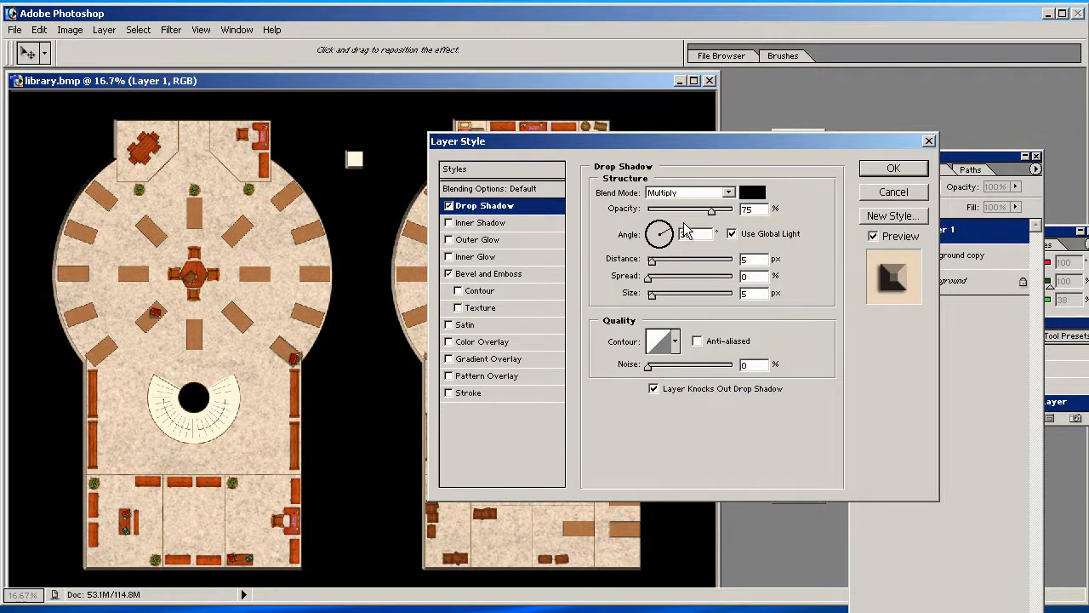
{"action": "left_click_drag", "start_coordinate": [656, 147], "coordinate": [815, 203]}
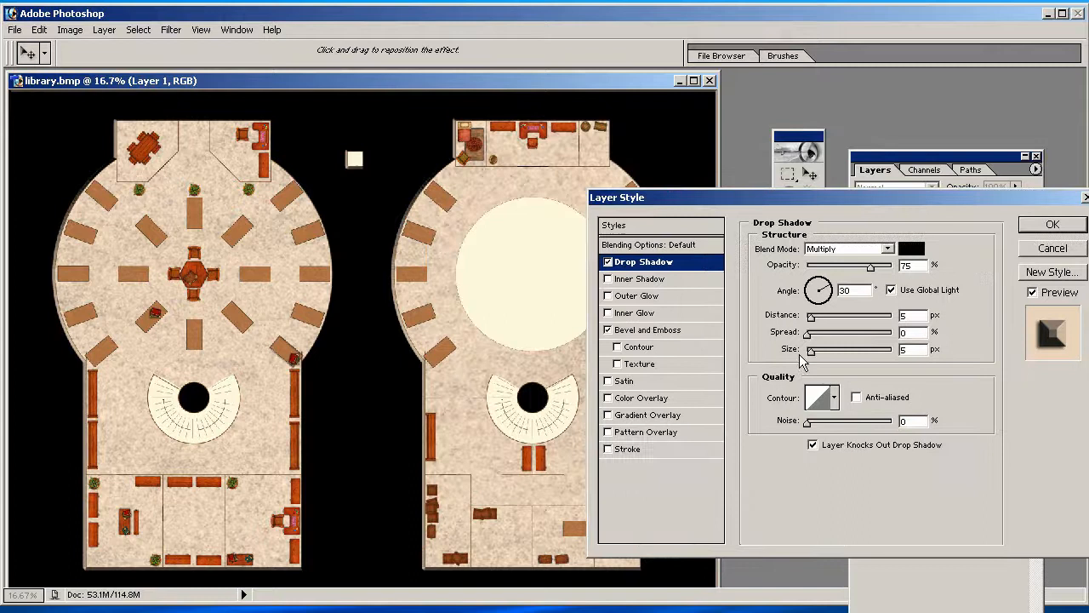
{"action": "left_click_drag", "start_coordinate": [813, 325], "coordinate": [819, 325]}
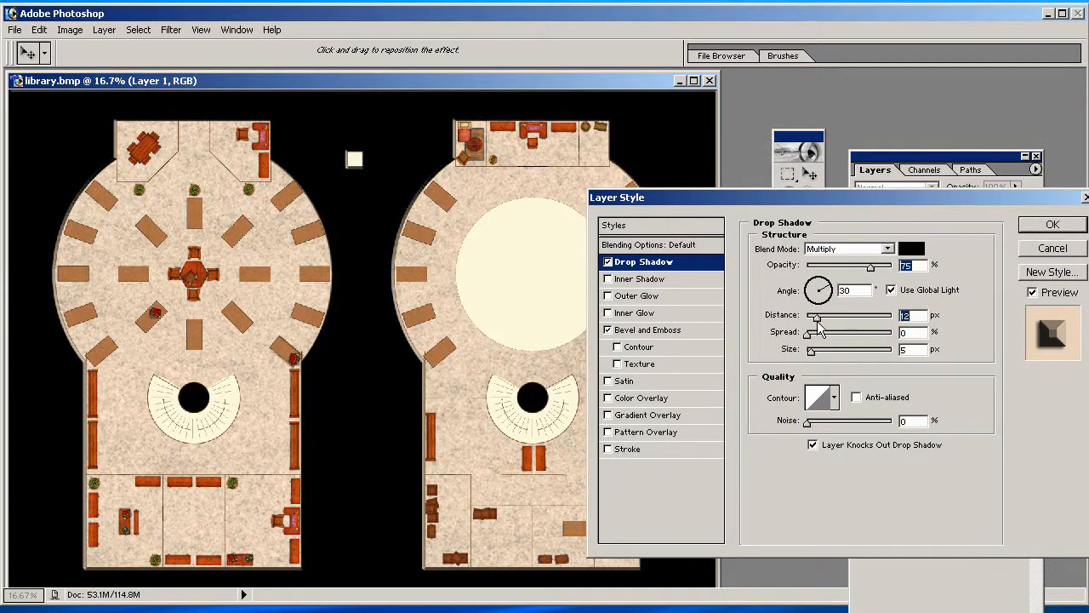
{"action": "left_click_drag", "start_coordinate": [807, 337], "coordinate": [814, 356]}
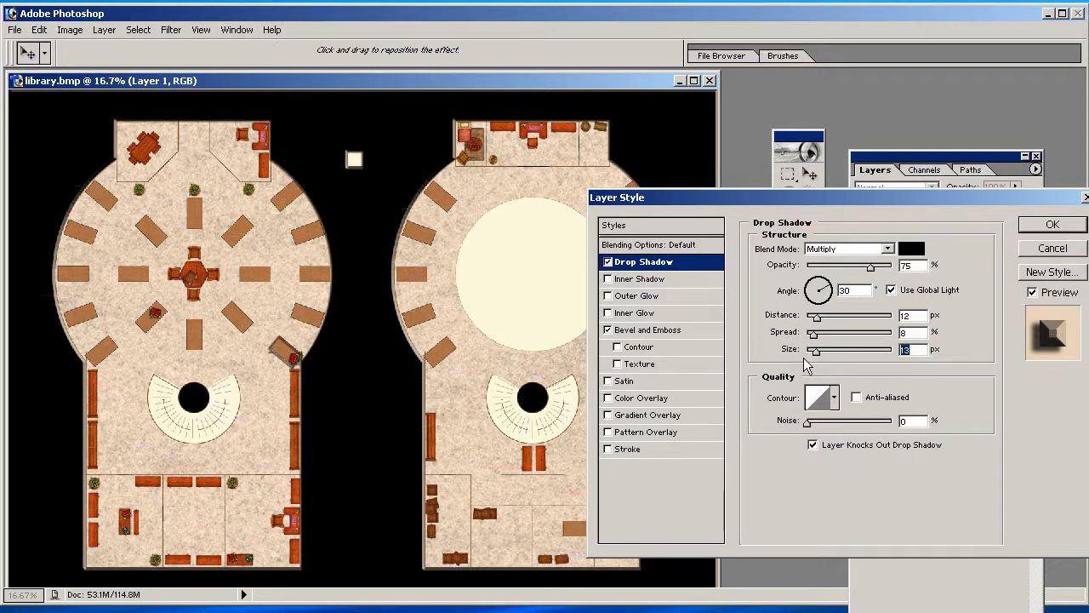
{"action": "left_click_drag", "start_coordinate": [817, 338], "coordinate": [821, 338]}
{"action": "left_click_drag", "start_coordinate": [808, 425], "coordinate": [813, 425]}
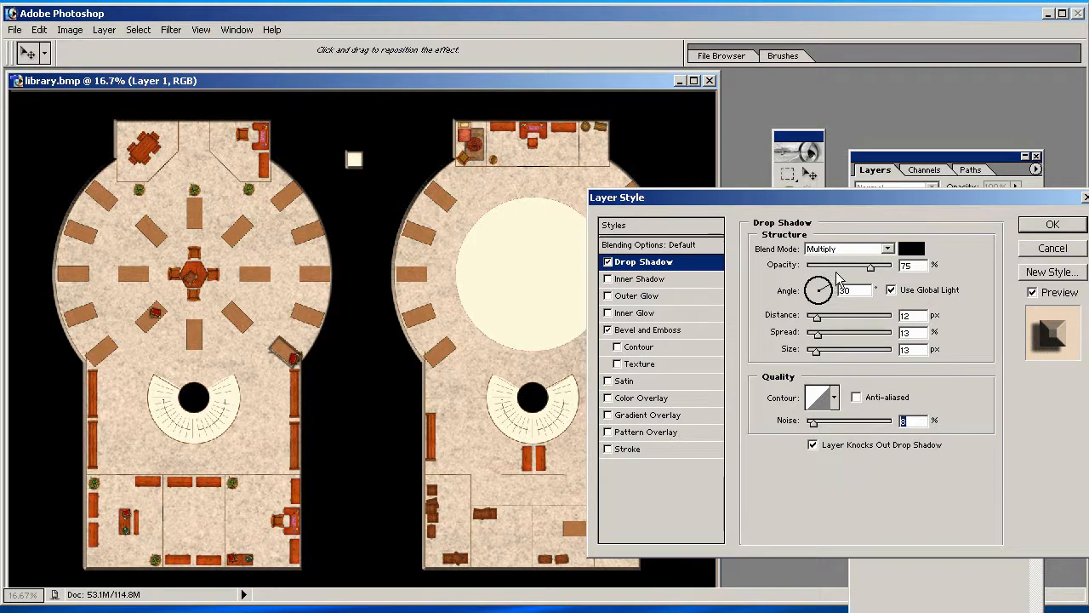
{"action": "left_click_drag", "start_coordinate": [871, 268], "coordinate": [882, 269]}
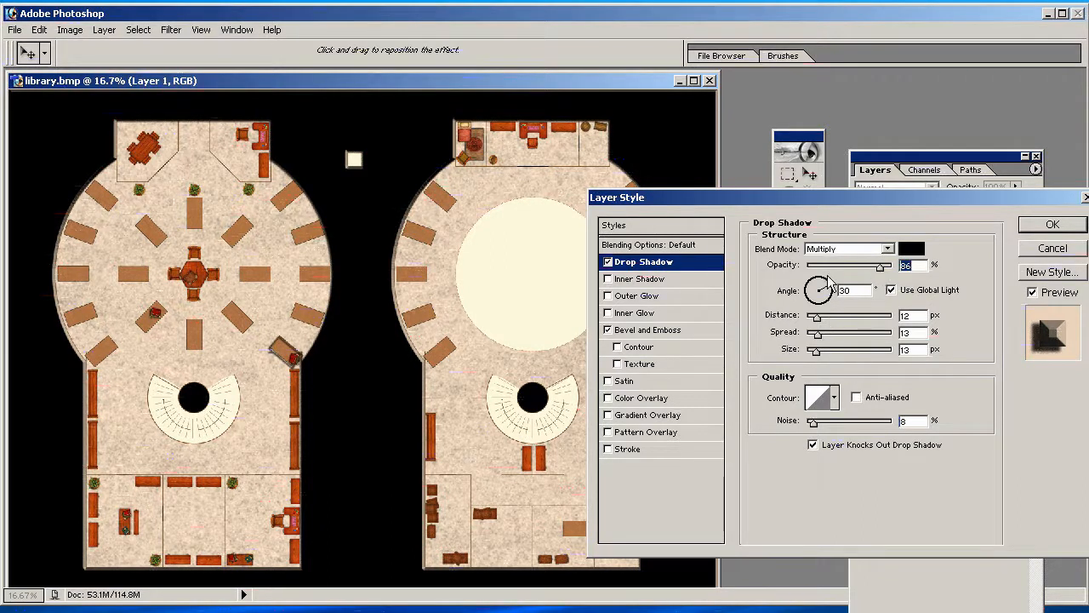
- Try a drop shadow distance of 55 px, and discard all the layer style changes for Layer 1
{"action": "left_click_drag", "start_coordinate": [817, 322], "coordinate": [853, 321]}
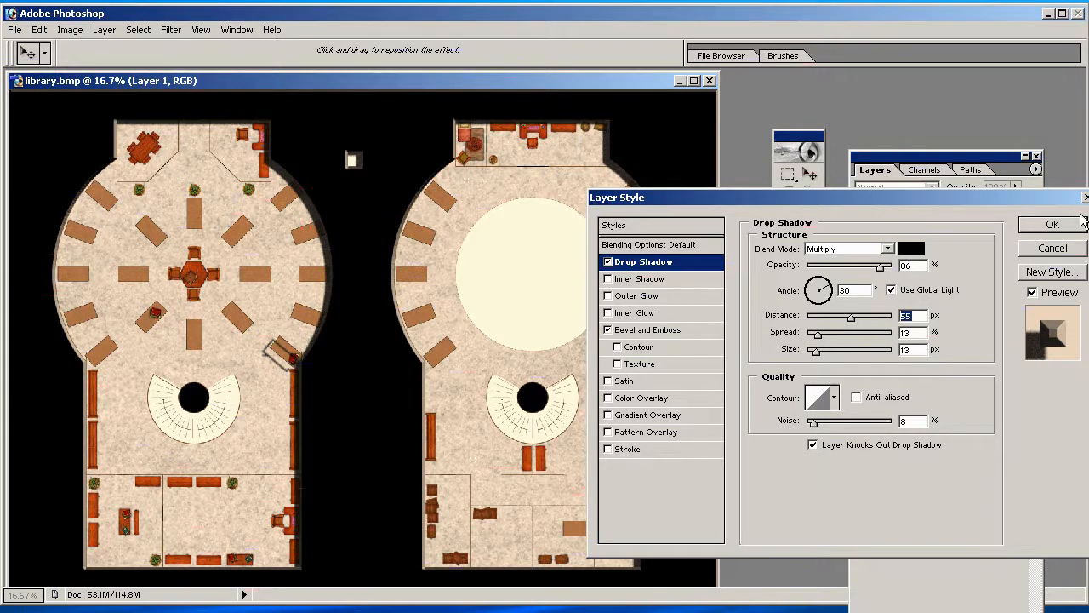
{"action": "left_click_drag", "start_coordinate": [1025, 204], "coordinate": [878, 156]}
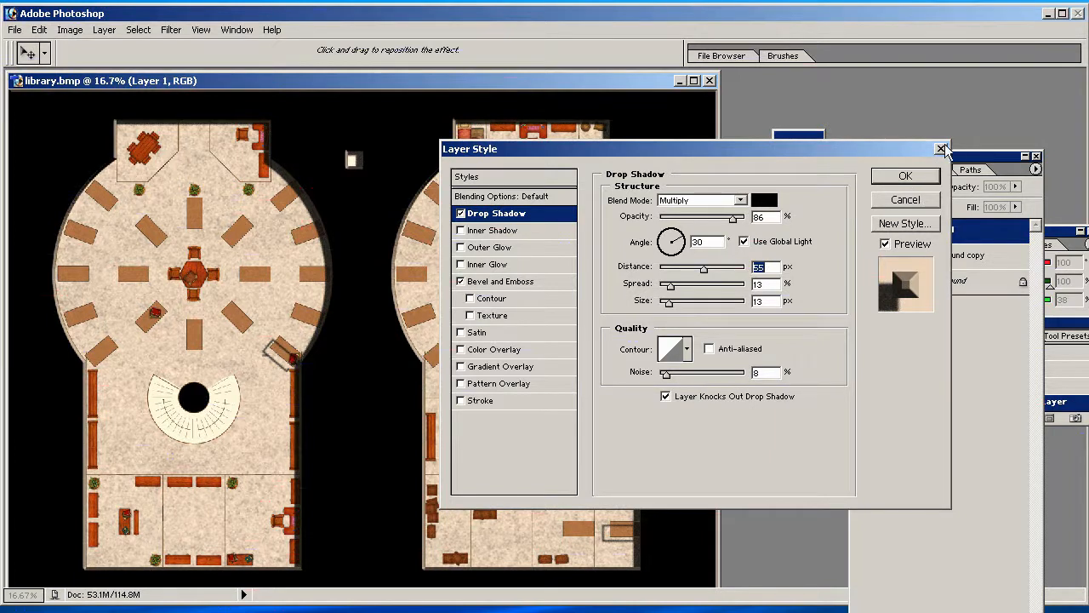
{"action": "left_click", "coordinate": [906, 199]}
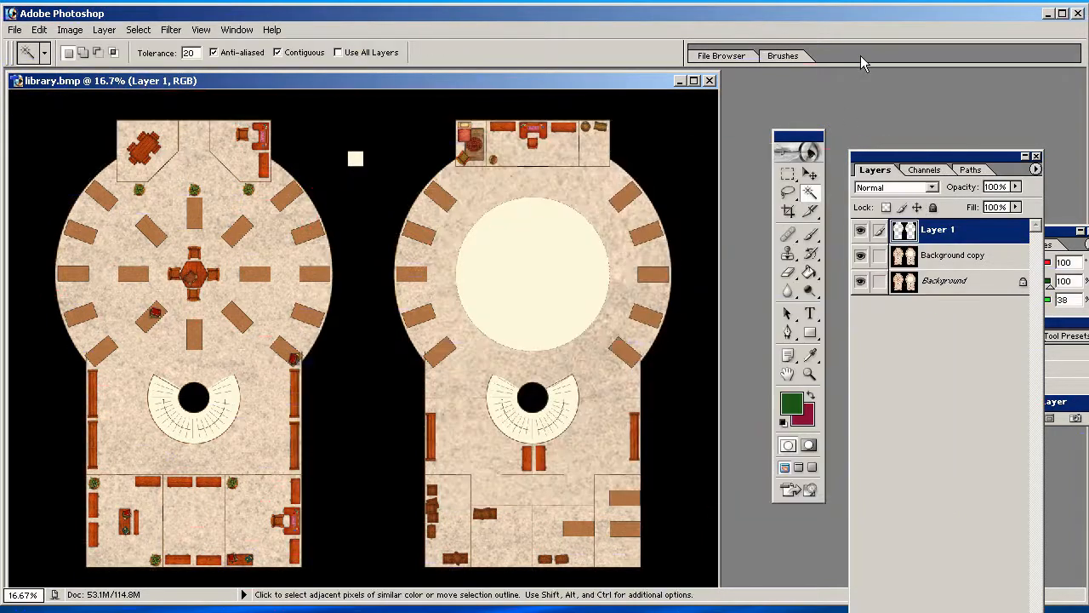
- Move the layer list clear of the screen edge and add an empty layer directly above Background copy
{"action": "left_click", "coordinate": [967, 257]}
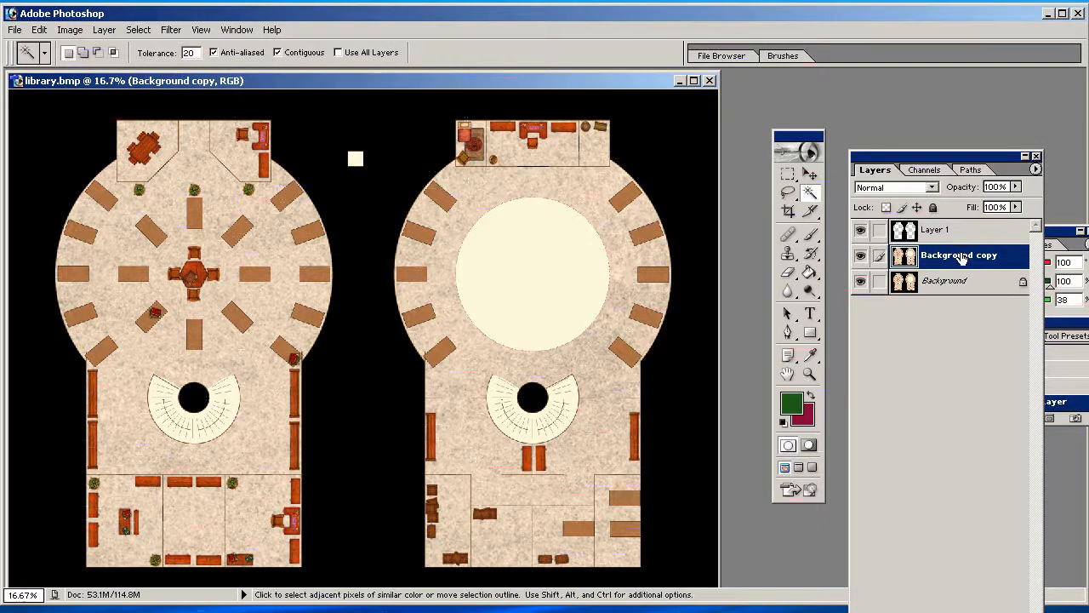
{"action": "right_click", "coordinate": [962, 257]}
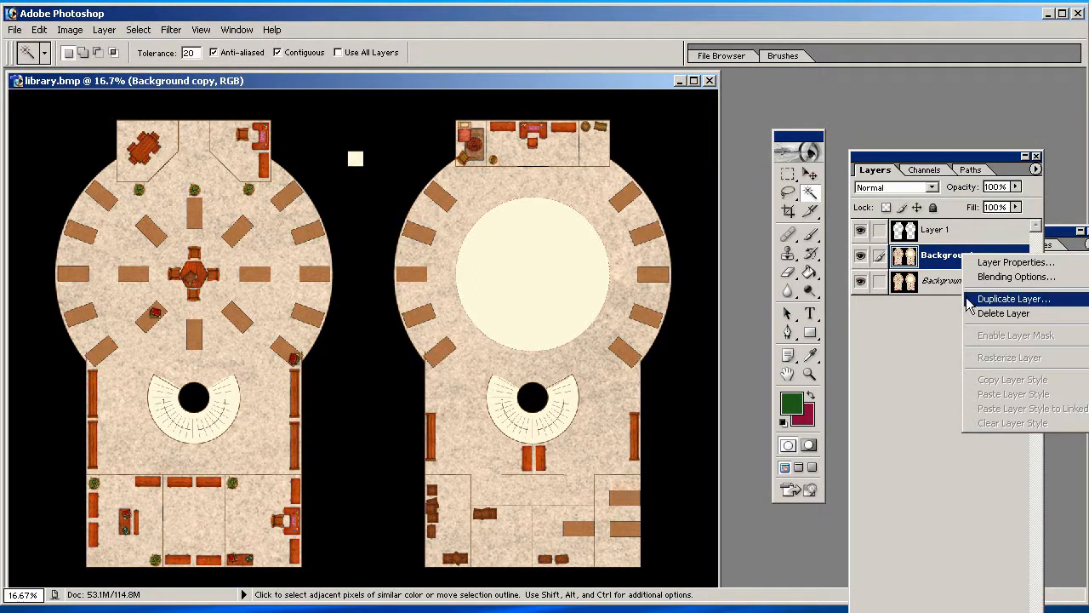
{"action": "left_click", "coordinate": [873, 353]}
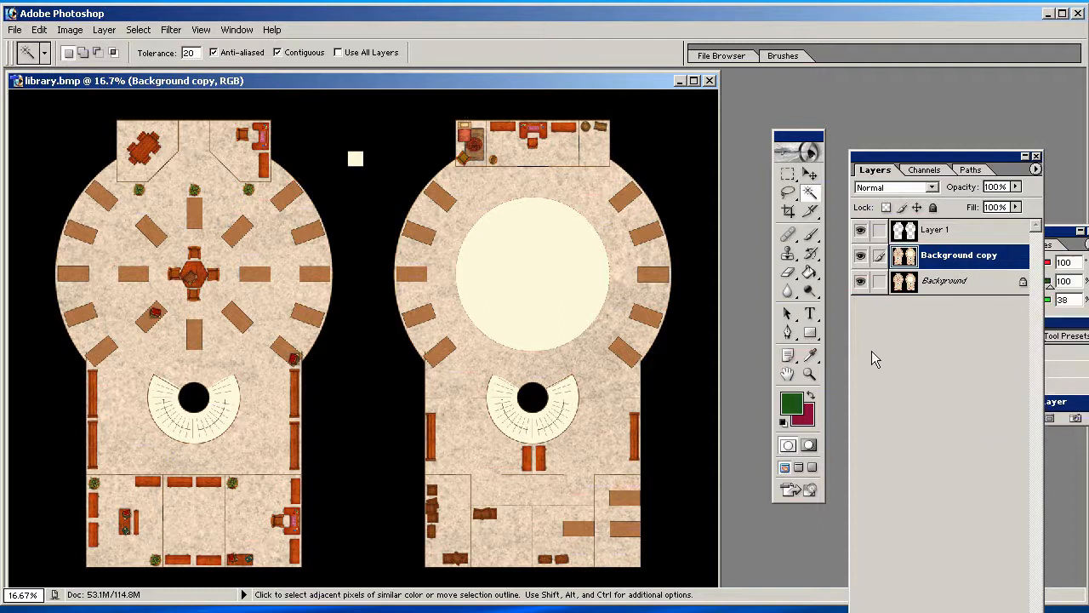
{"action": "left_click_drag", "start_coordinate": [987, 157], "coordinate": [966, 36]}
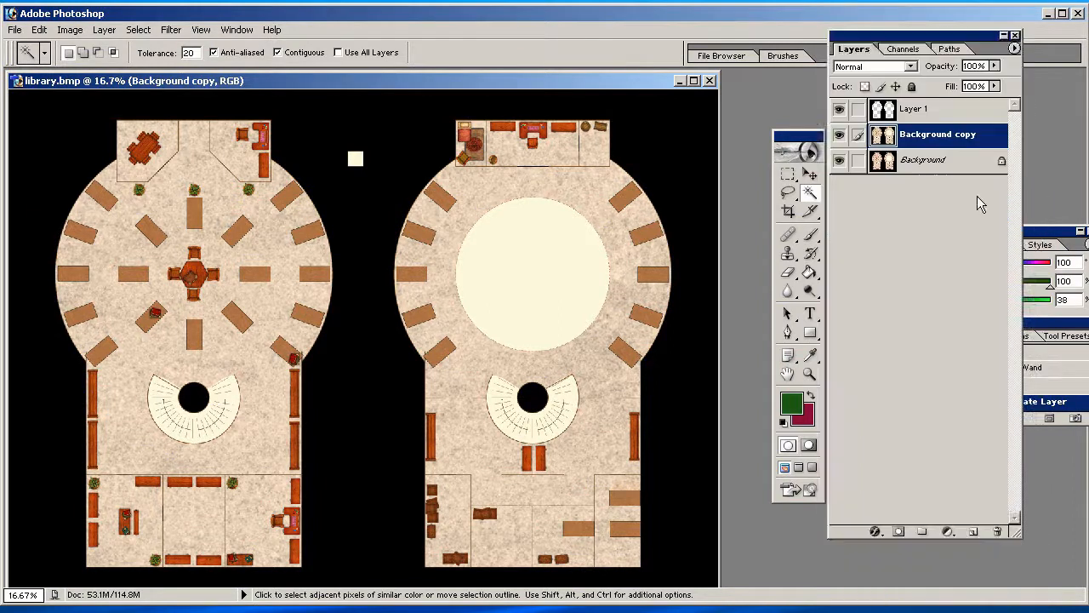
{"action": "left_click", "coordinate": [972, 531]}
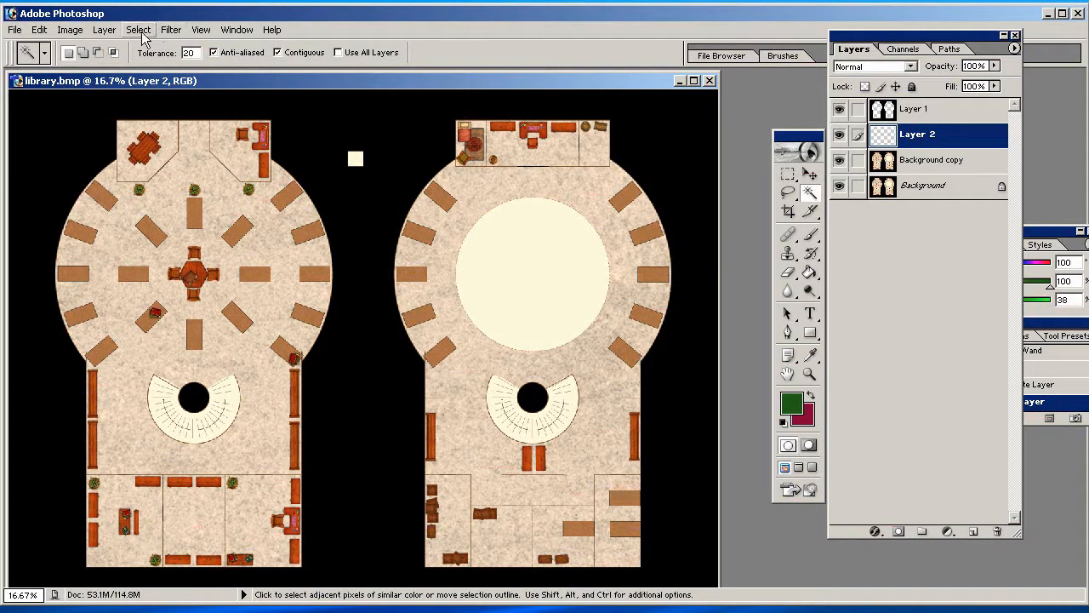
- Fill Layer 2 with the Clouds render filter using the current green and crimson colors
{"action": "left_click", "coordinate": [171, 30]}
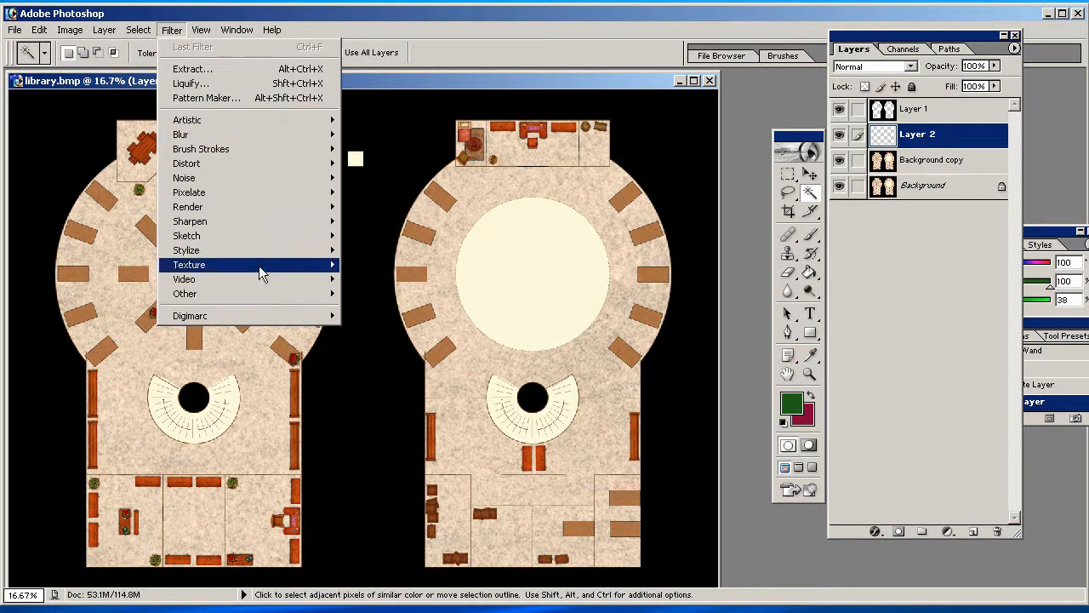
{"action": "mouse_move", "coordinate": [269, 238]}
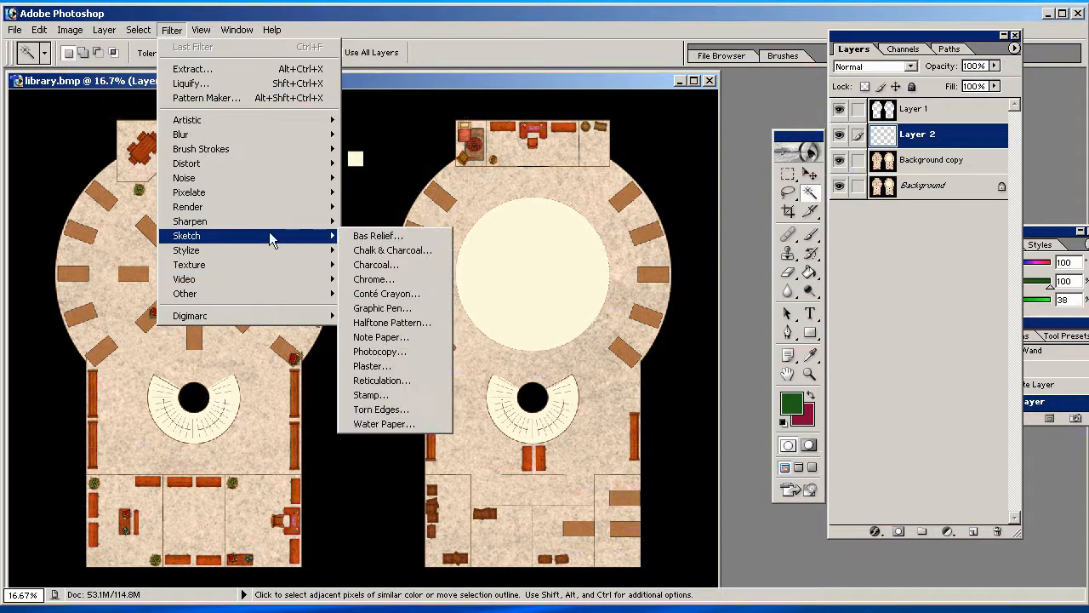
{"action": "mouse_move", "coordinate": [269, 207]}
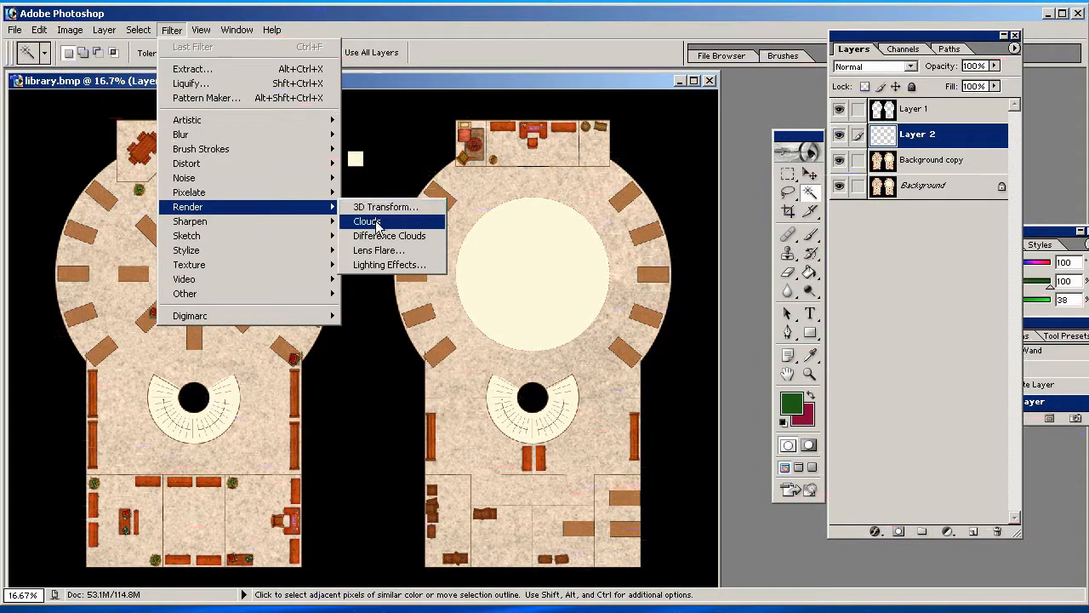
{"action": "left_click", "coordinate": [376, 223]}
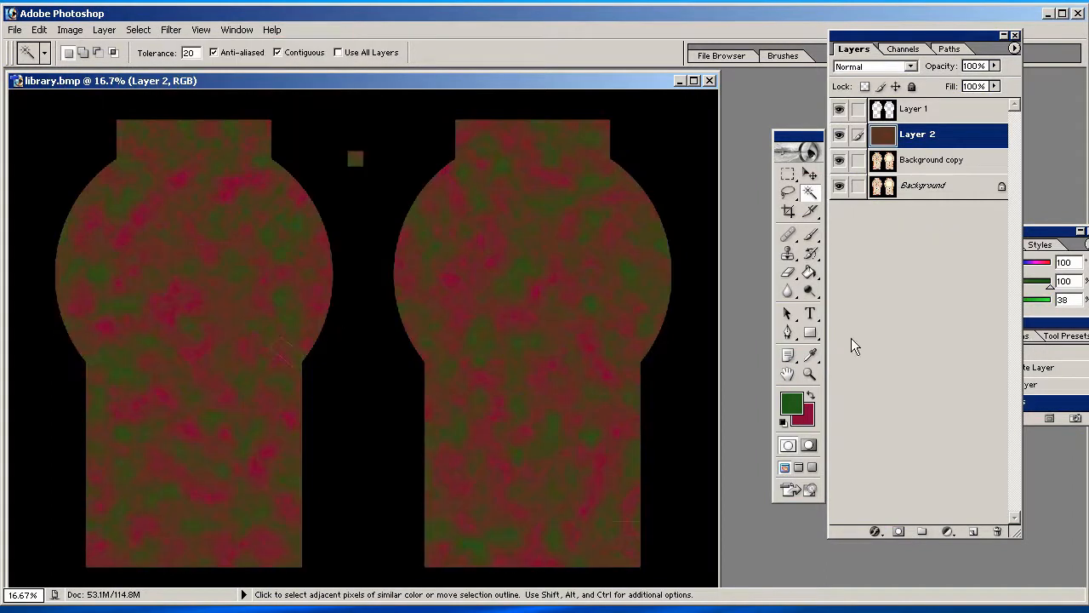
- Swap the foreground and background colors and set the background color to dark brown 593000
{"action": "left_click", "coordinate": [811, 398]}
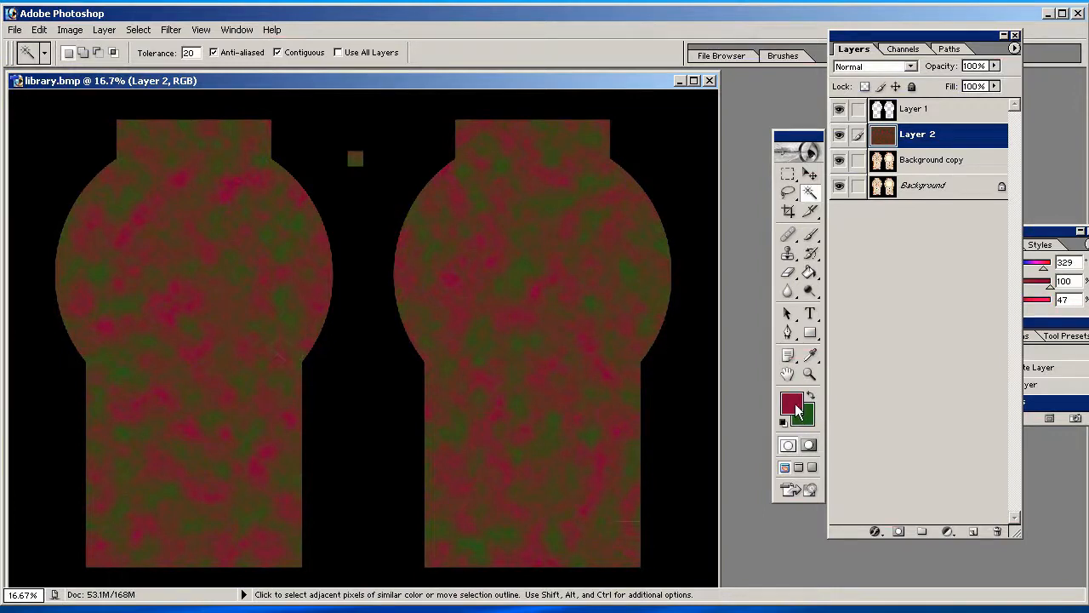
{"action": "key", "text": "i"}
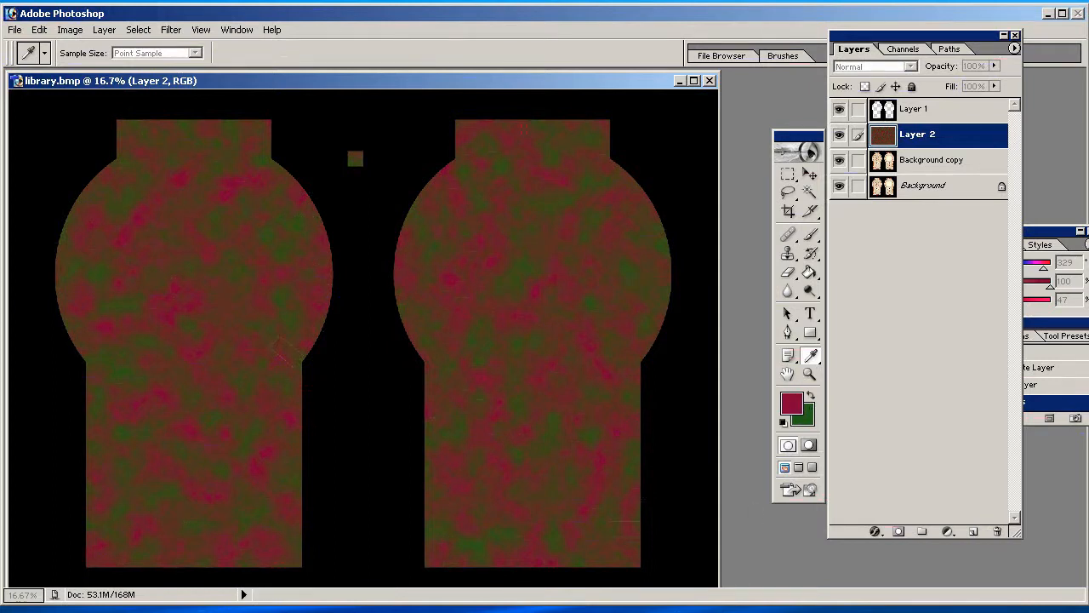
{"action": "left_click_drag", "start_coordinate": [426, 611], "coordinate": [568, 115]}
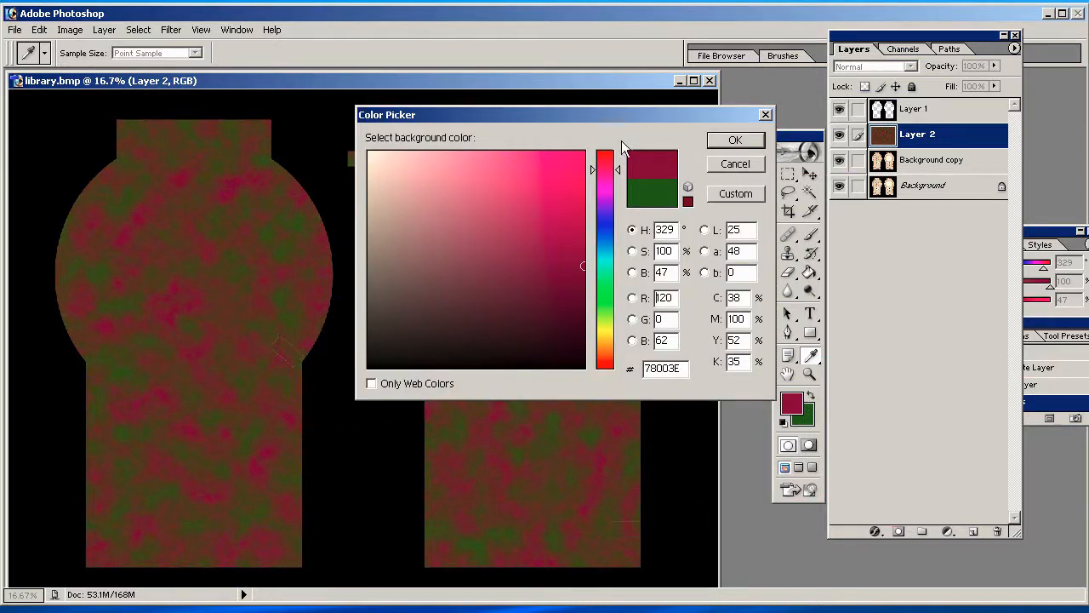
{"action": "left_click", "coordinate": [609, 349]}
{"action": "left_click_drag", "start_coordinate": [583, 270], "coordinate": [584, 293]}
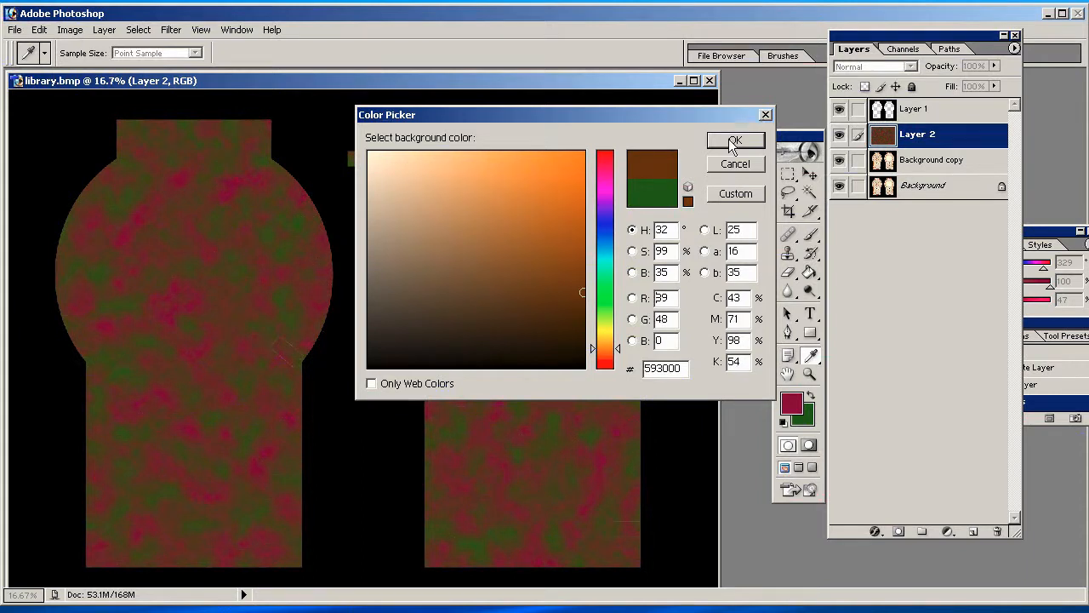
{"action": "left_click", "coordinate": [735, 140]}
{"action": "key", "text": "w"}
- Change the background color to a very pale cream of the same orange hue
{"action": "left_click", "coordinate": [808, 414]}
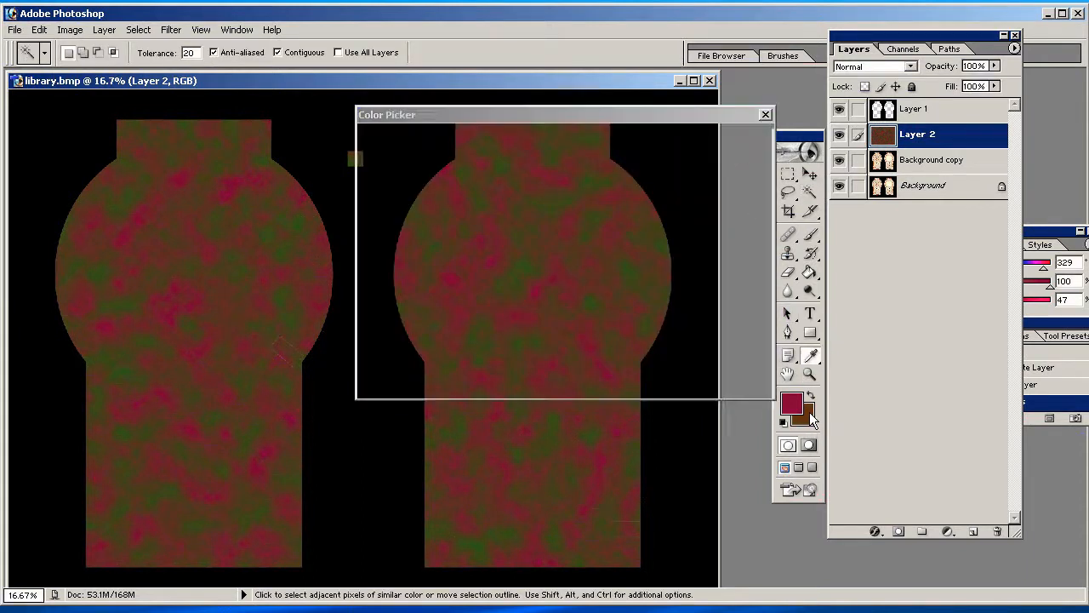
{"action": "left_click", "coordinate": [371, 156]}
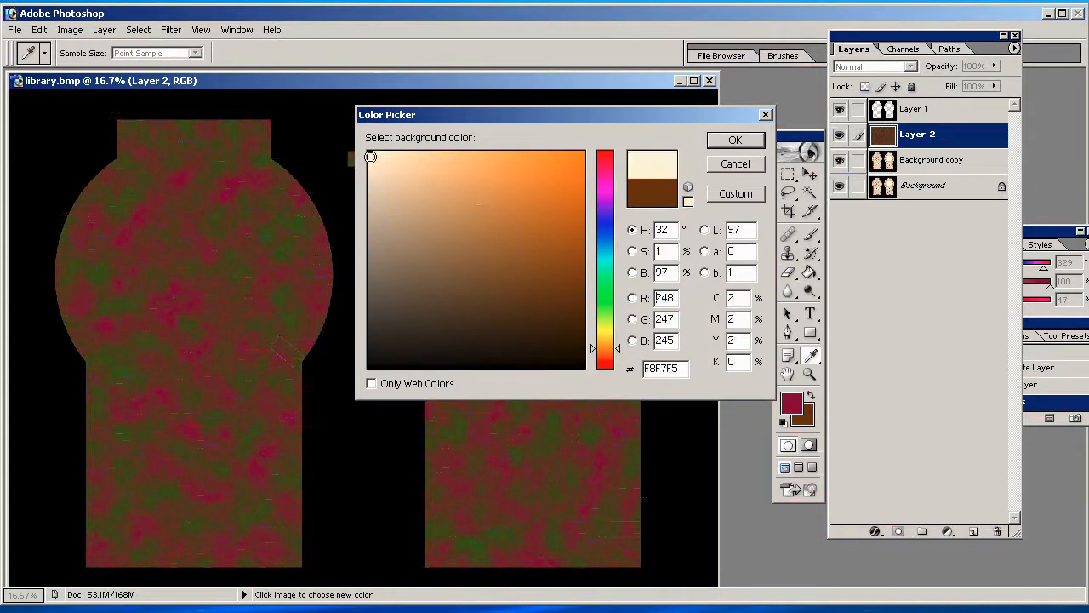
{"action": "left_click", "coordinate": [735, 139]}
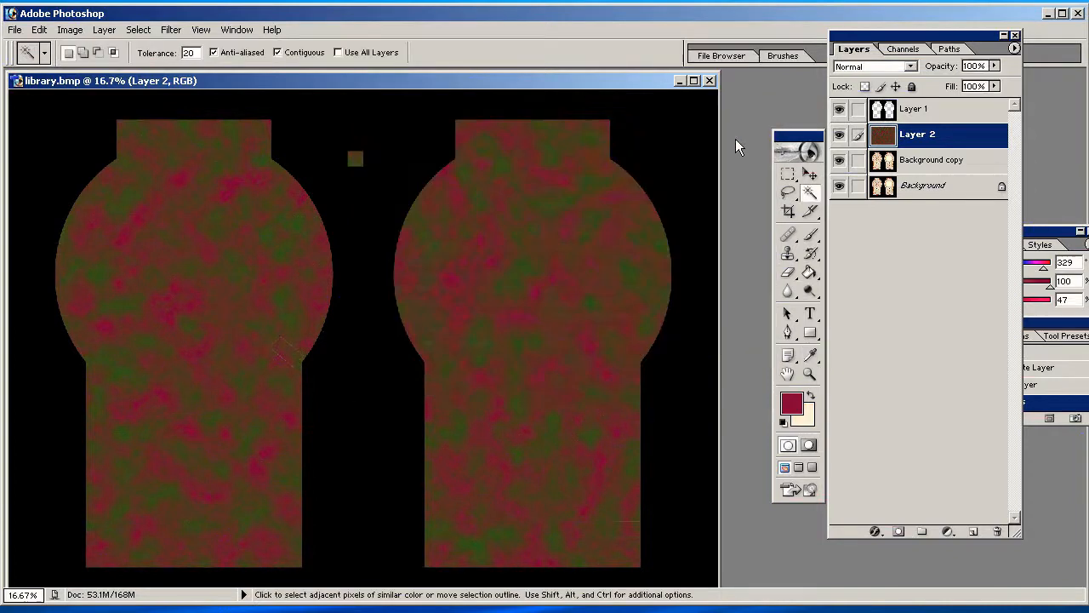
- Set the foreground color to a dark brown with hue 34, saturation 99% and brightness about 29%
{"action": "left_click", "coordinate": [793, 402]}
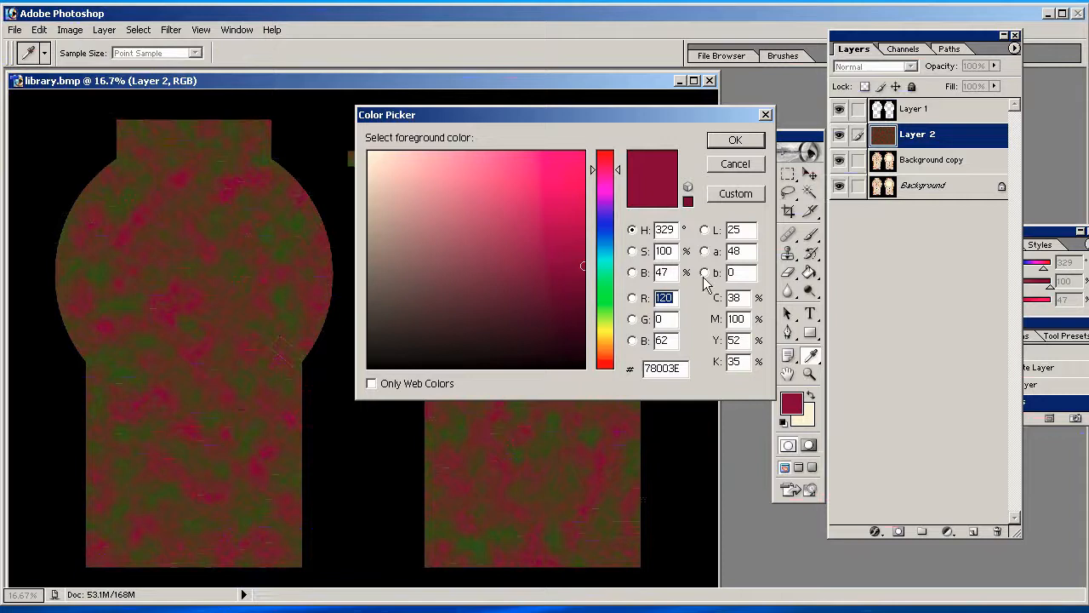
{"action": "left_click", "coordinate": [605, 349]}
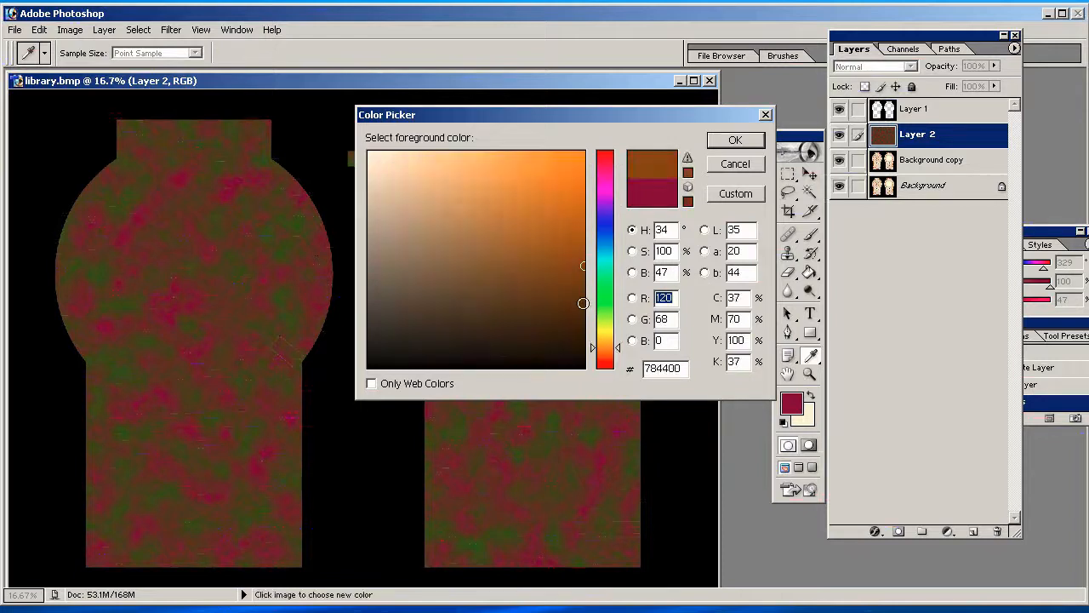
{"action": "left_click_drag", "start_coordinate": [583, 269], "coordinate": [583, 301]}
{"action": "left_click", "coordinate": [583, 305]}
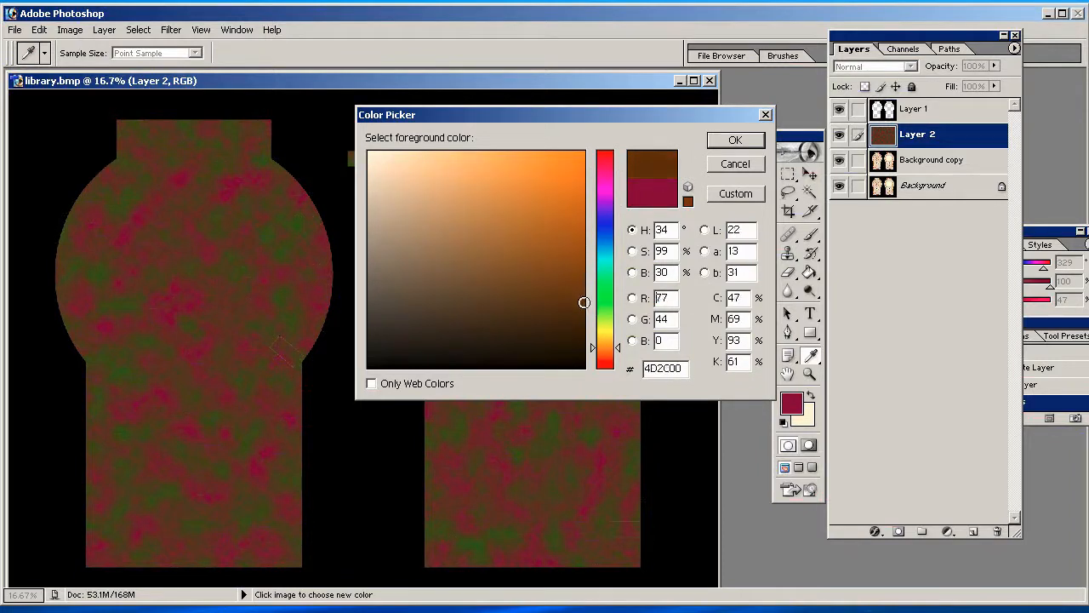
{"action": "left_click", "coordinate": [744, 140]}
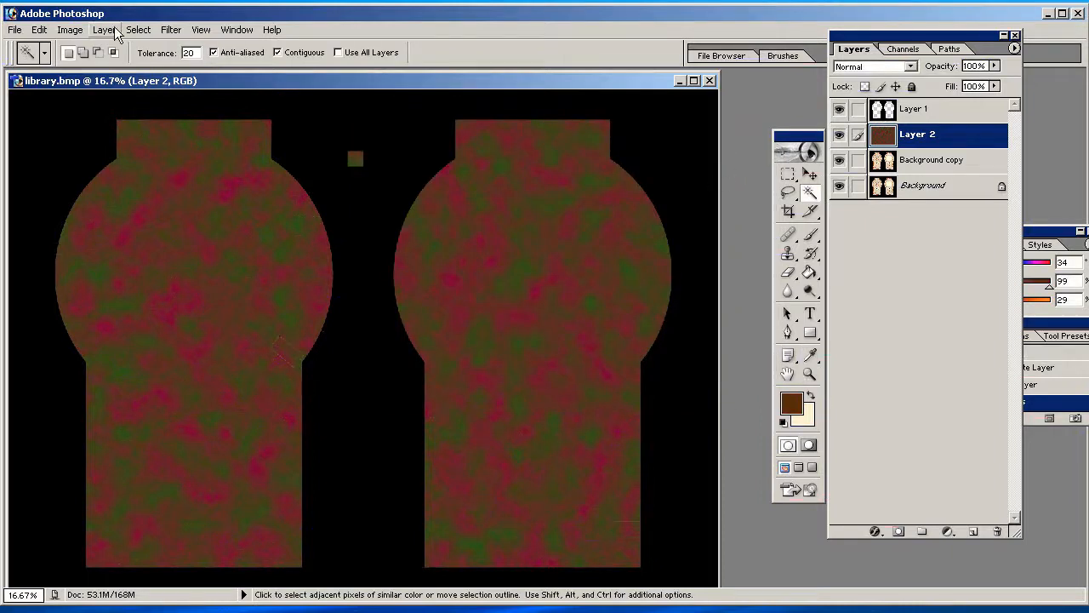
- Render Clouds again on Layer 2 with the brown and cream colors and apply a 53-pixel Gaussian Blur
{"action": "left_click", "coordinate": [173, 31]}
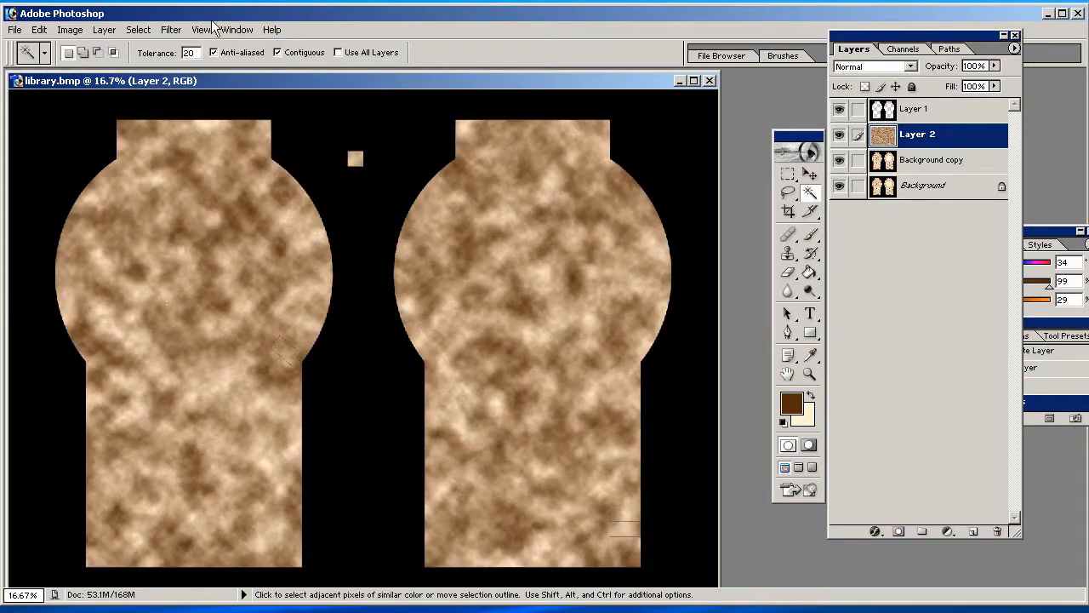
{"action": "left_click", "coordinate": [171, 30]}
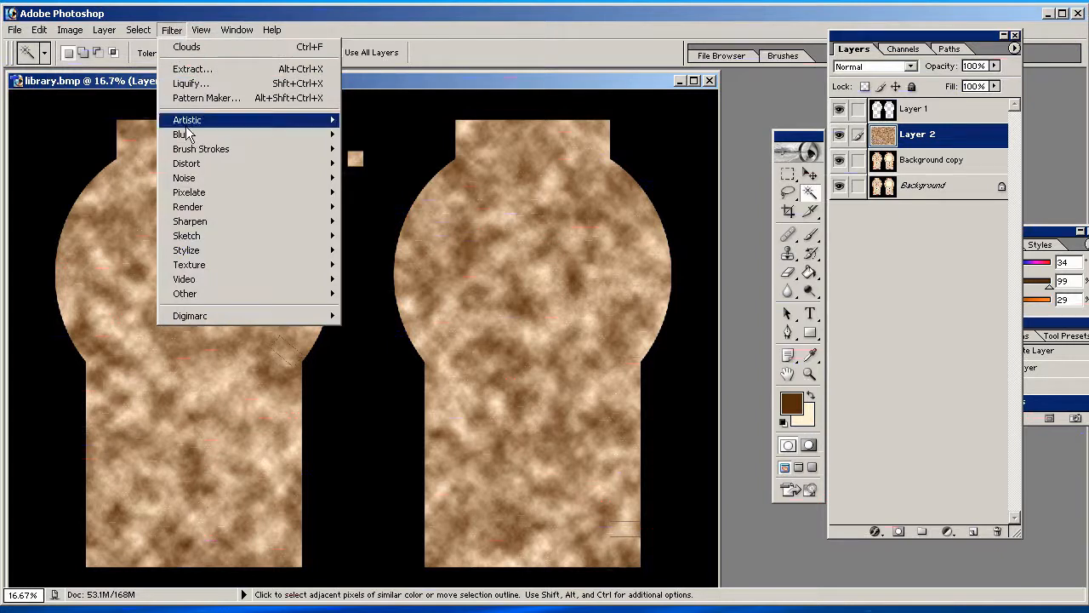
{"action": "mouse_move", "coordinate": [186, 133]}
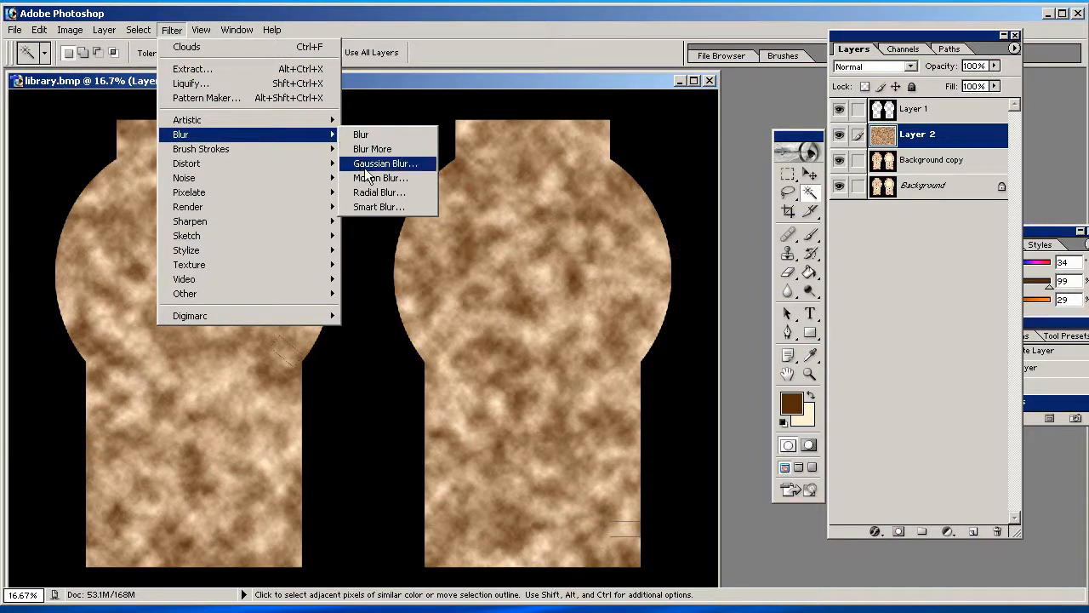
{"action": "left_click", "coordinate": [367, 169]}
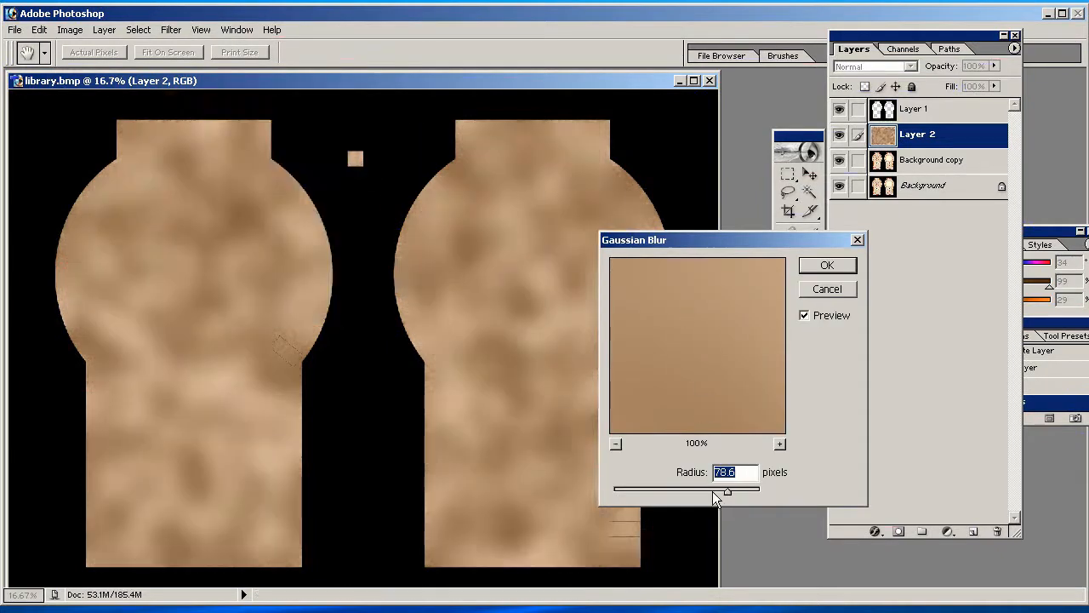
{"action": "mouse_move", "coordinate": [728, 494]}
{"action": "left_mouse_down"}
{"action": "mouse_move", "coordinate": [693, 500]}
{"action": "mouse_move", "coordinate": [707, 494]}
{"action": "left_mouse_up"}
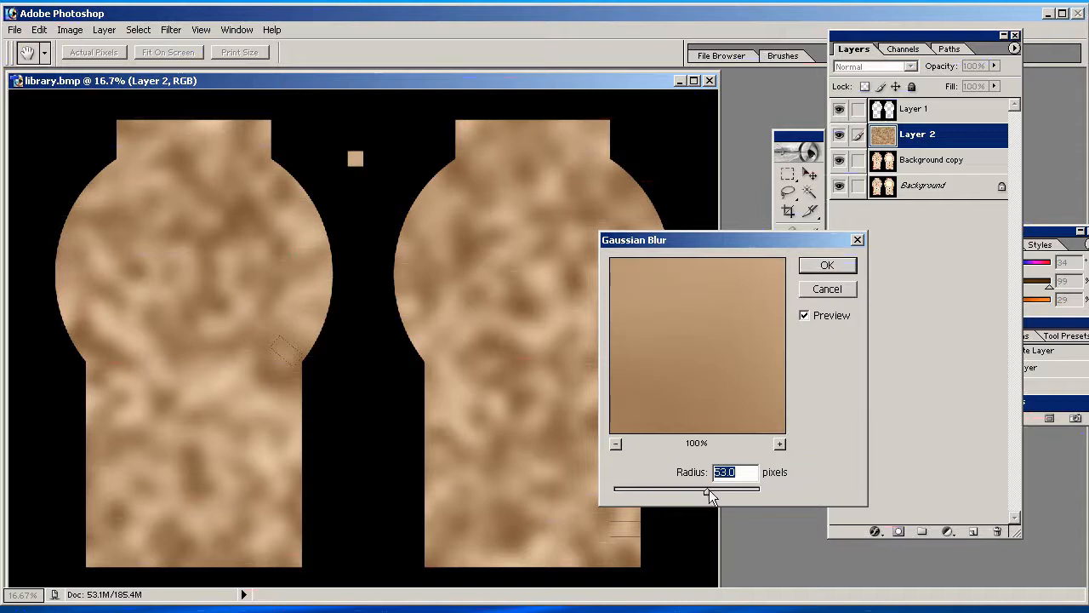
{"action": "left_click", "coordinate": [827, 265]}
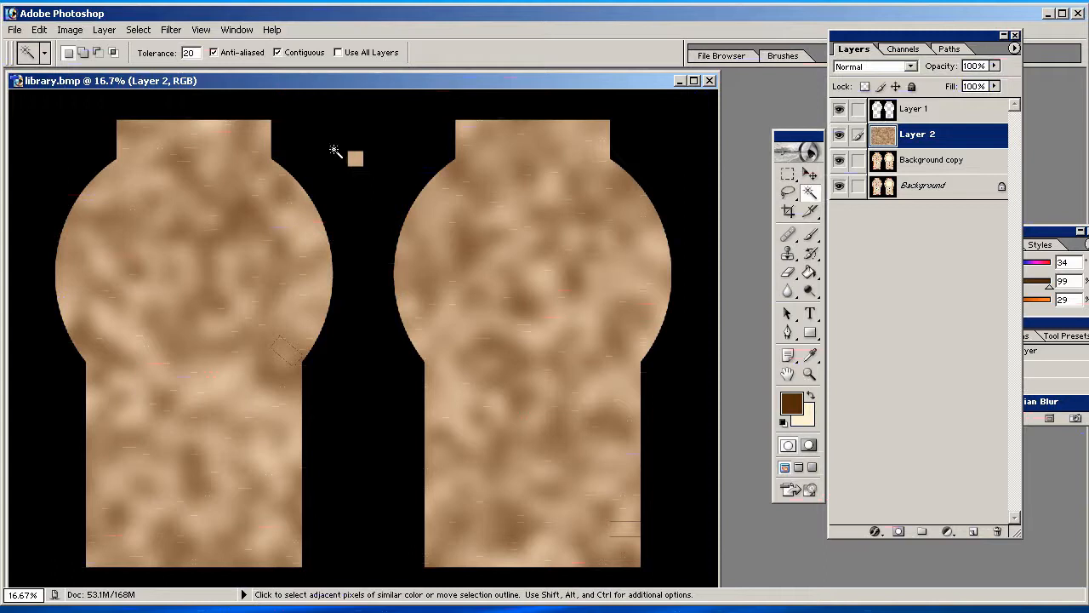
- Select the area around the small square between the two floor plans with the Rectangular Marquee
{"action": "left_click", "coordinate": [789, 171]}
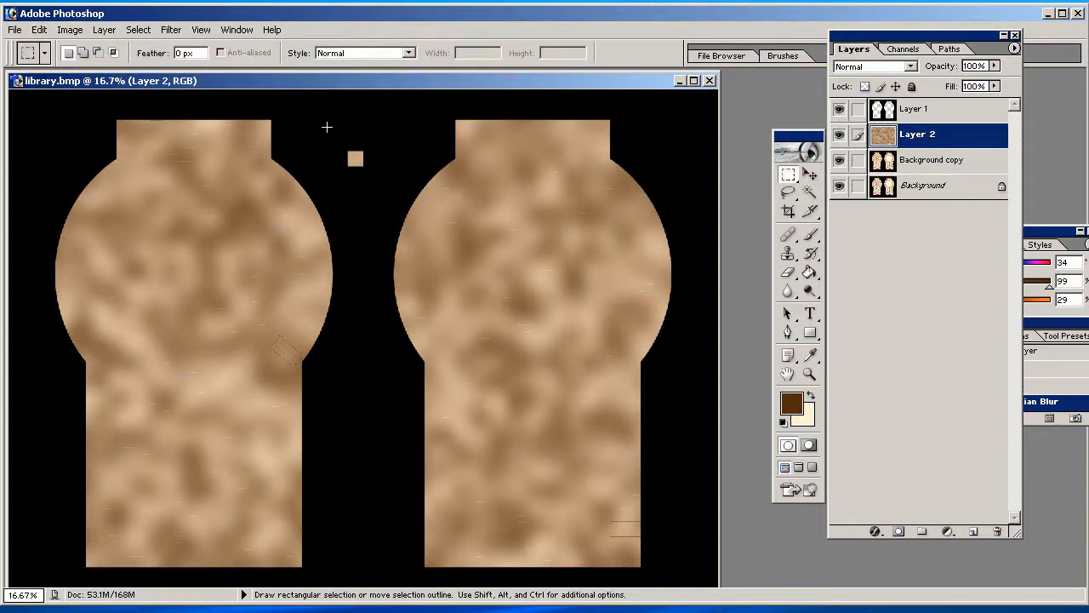
{"action": "left_click_drag", "start_coordinate": [393, 186], "coordinate": [384, 186]}
- Revert to the green and crimson Clouds state in the history, and return to the Rectangular Marquee state
{"action": "left_click_drag", "start_coordinate": [1049, 232], "coordinate": [946, 232]}
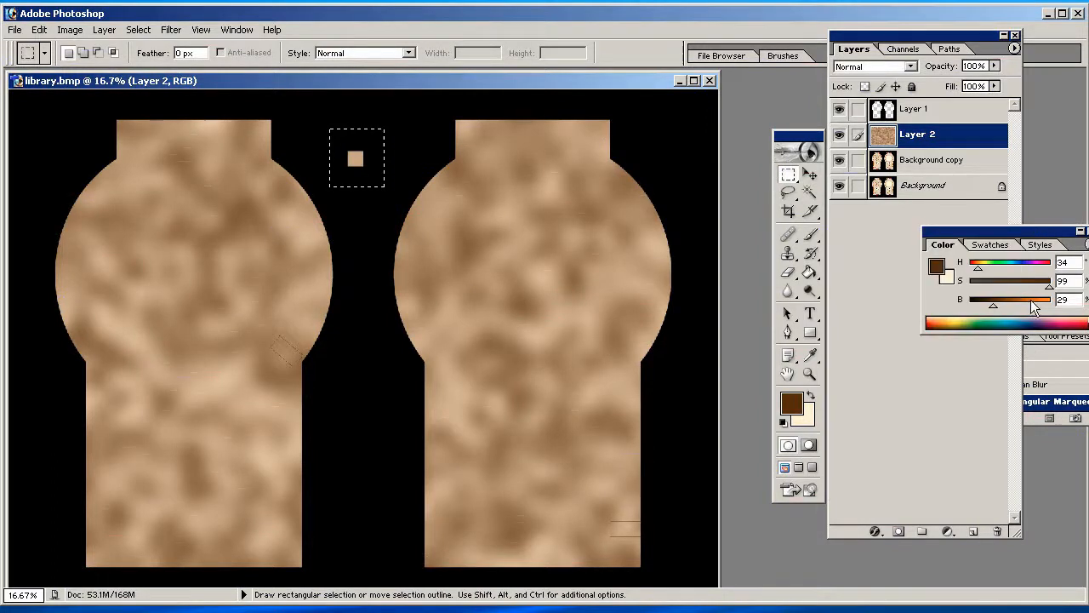
{"action": "left_click", "coordinate": [1046, 377]}
{"action": "left_click", "coordinate": [1039, 352]}
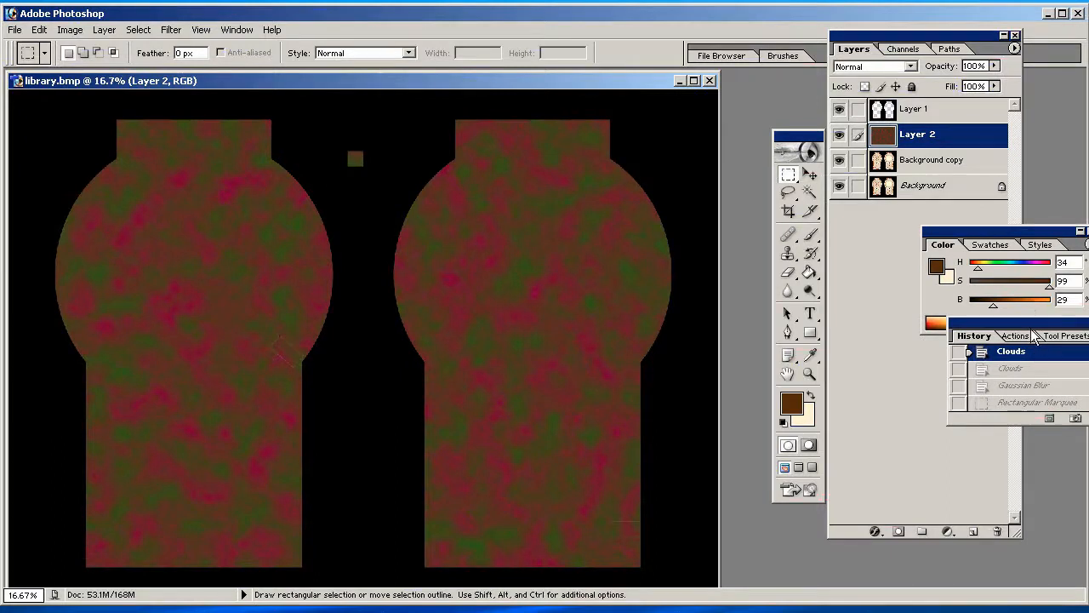
{"action": "left_click_drag", "start_coordinate": [1032, 324], "coordinate": [874, 254]}
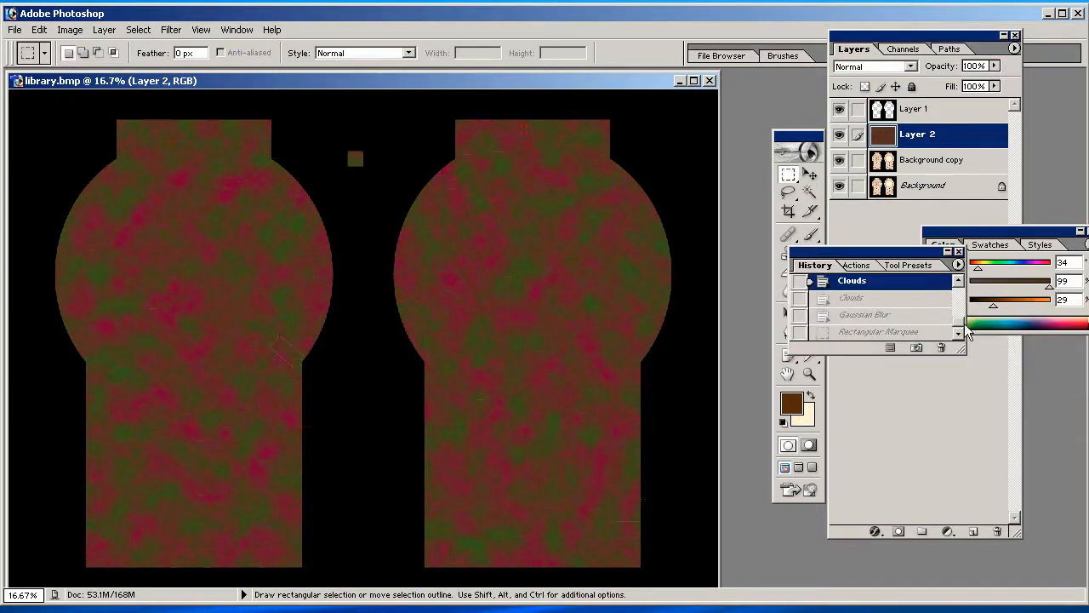
{"action": "left_click", "coordinate": [937, 332]}
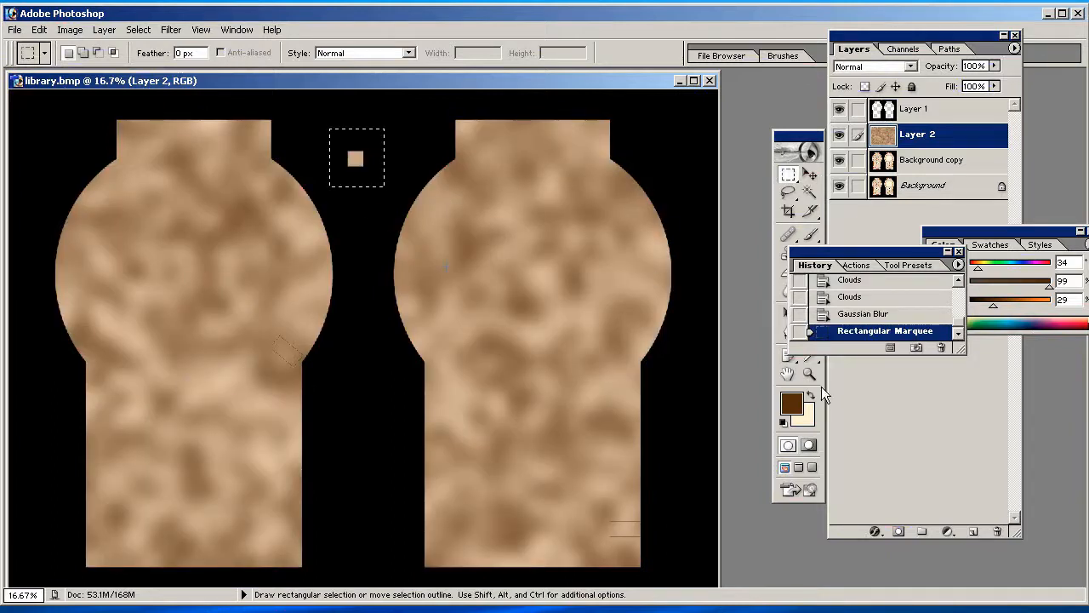
- Cut the marquee-selected area around the small square out of Layer 2
{"action": "left_click", "coordinate": [936, 136]}
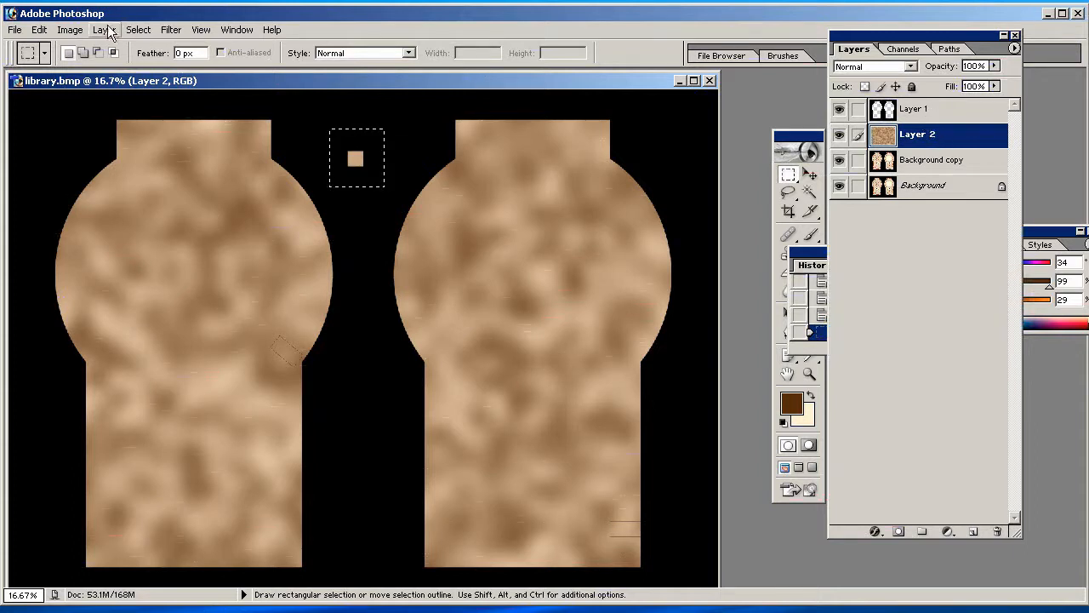
{"action": "left_click", "coordinate": [40, 29]}
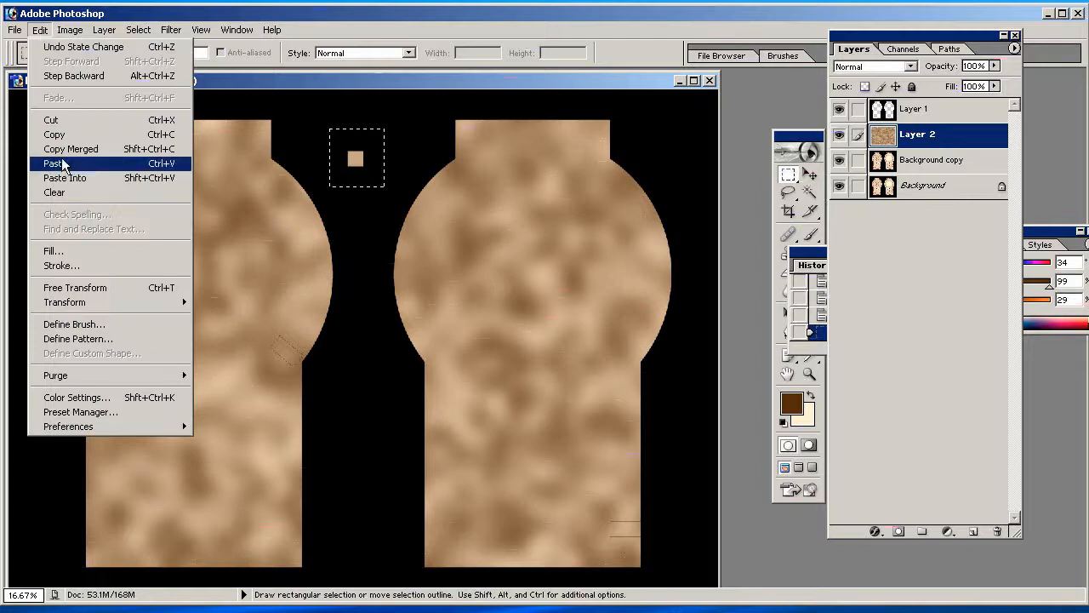
{"action": "left_click", "coordinate": [74, 124]}
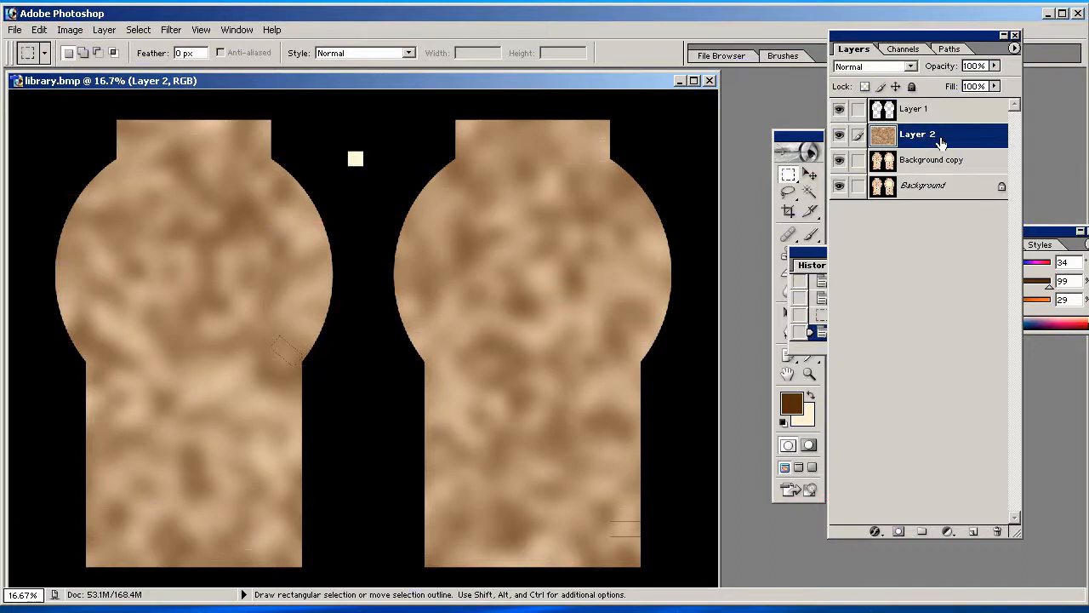
- Set Layer 2's blend mode to Overlay and compare the plans with the layer hidden and shown
{"action": "left_click", "coordinate": [911, 66]}
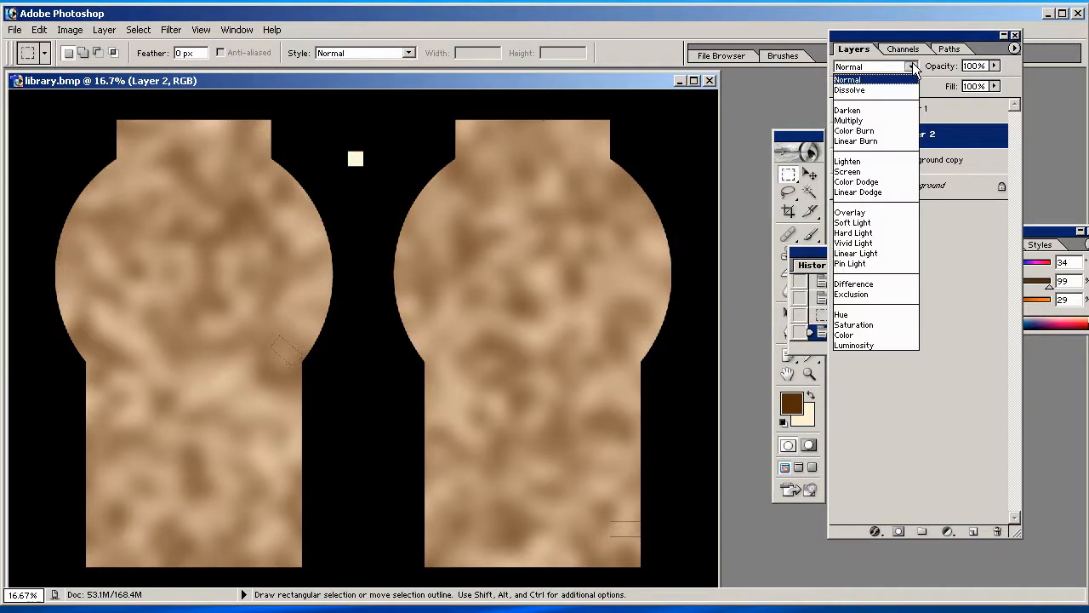
{"action": "left_click", "coordinate": [885, 212]}
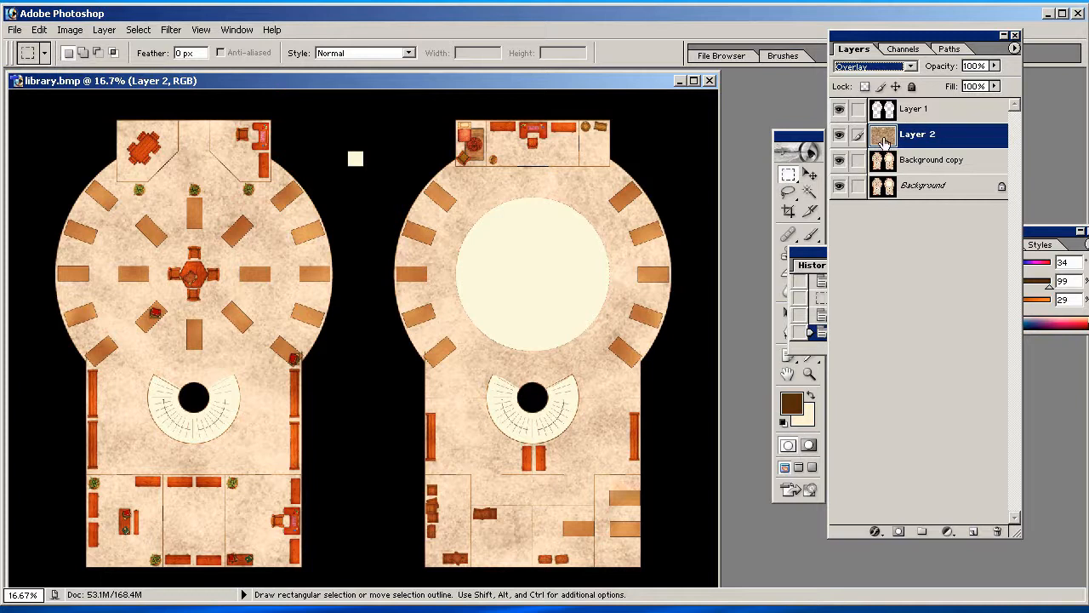
{"action": "left_click", "coordinate": [839, 136]}
{"action": "left_click", "coordinate": [839, 136]}
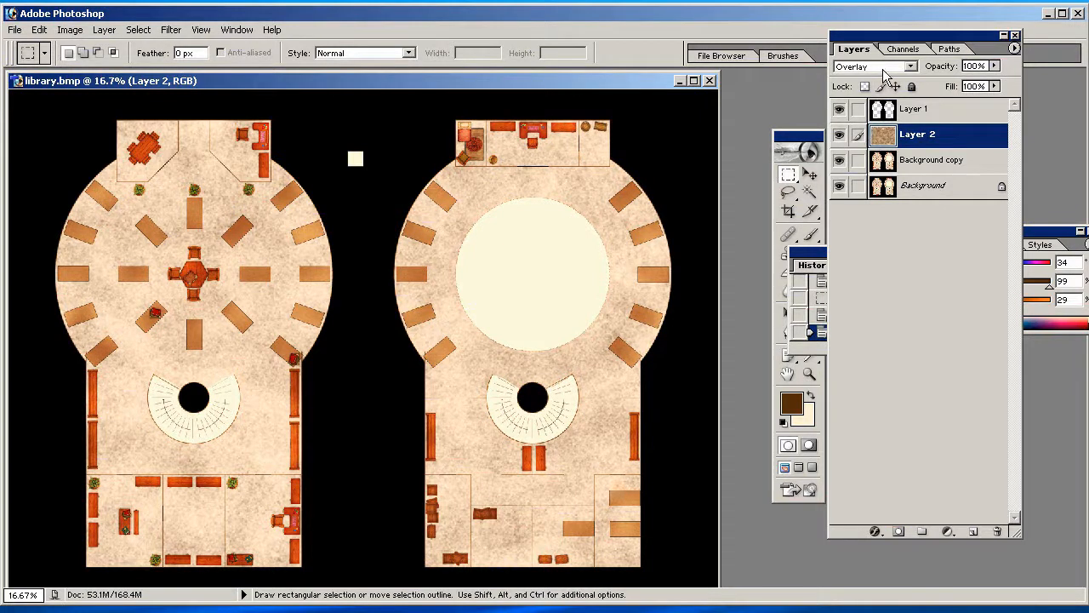
- Try Darken, Multiply and Color Burn as Layer 2's blend mode, ending on Linear Burn
{"action": "left_click", "coordinate": [910, 66]}
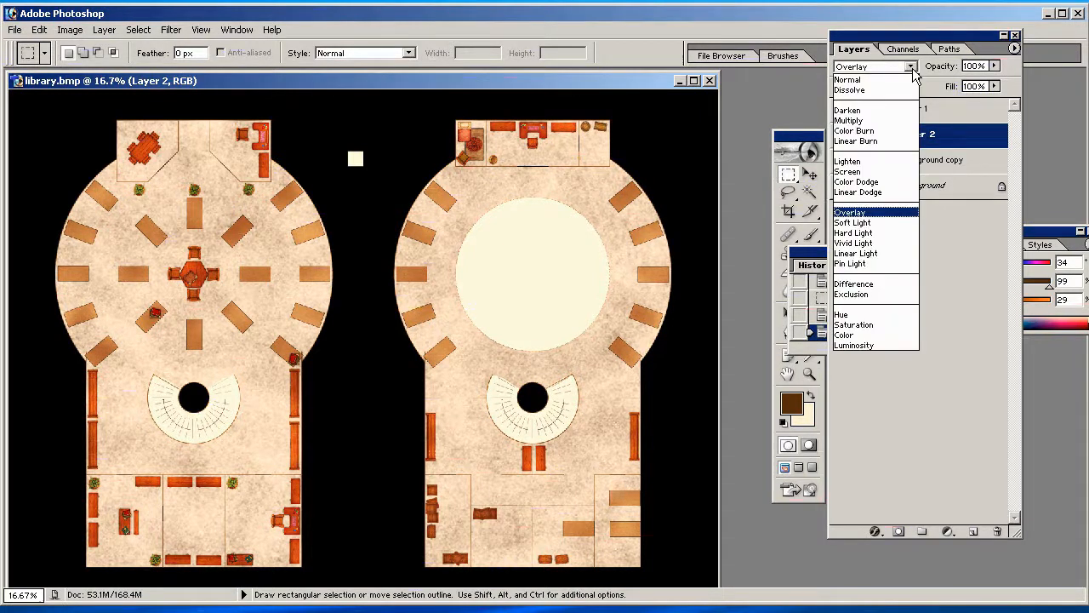
{"action": "left_click", "coordinate": [894, 112]}
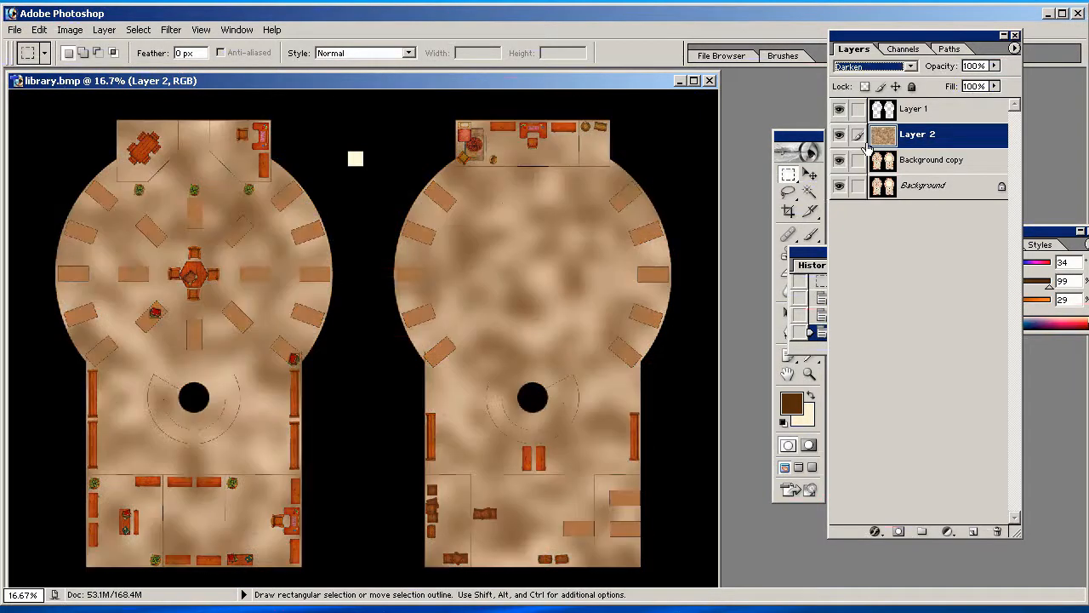
{"action": "left_click", "coordinate": [910, 66]}
{"action": "left_click", "coordinate": [893, 127]}
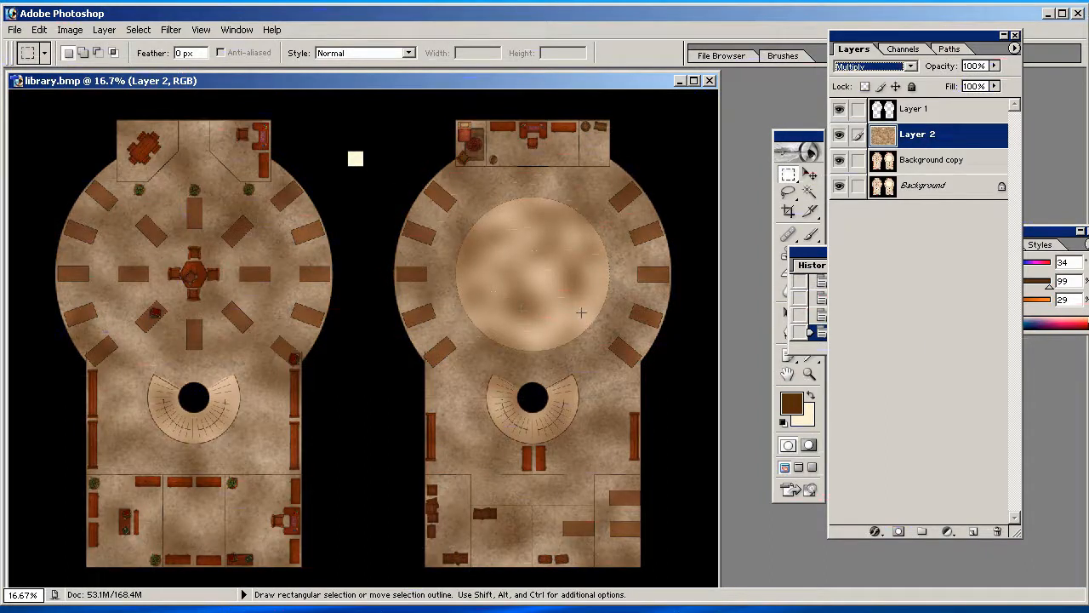
{"action": "left_click", "coordinate": [910, 66]}
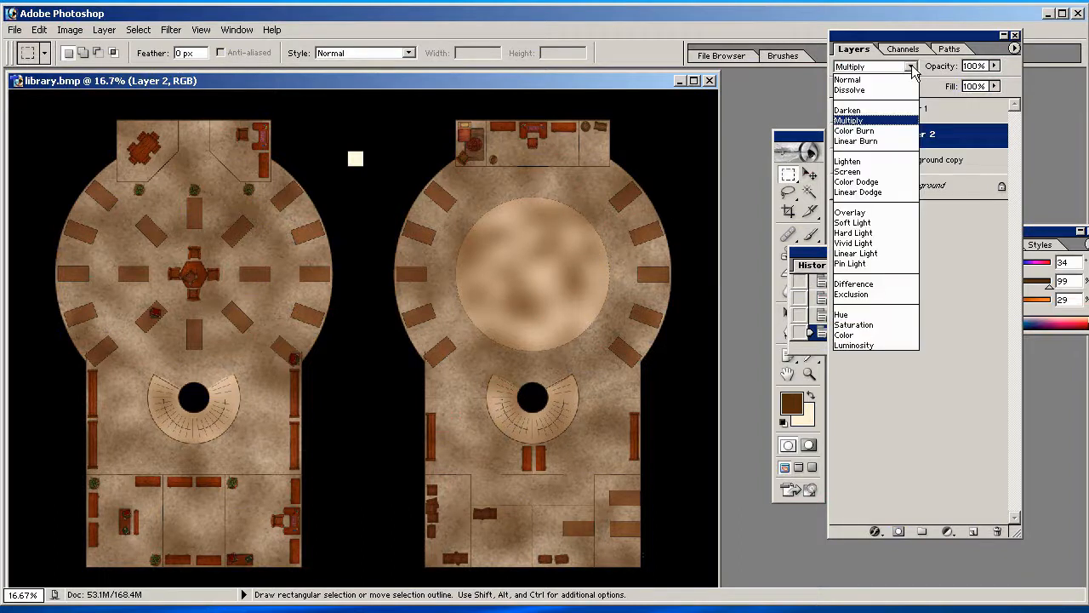
{"action": "left_click", "coordinate": [904, 133]}
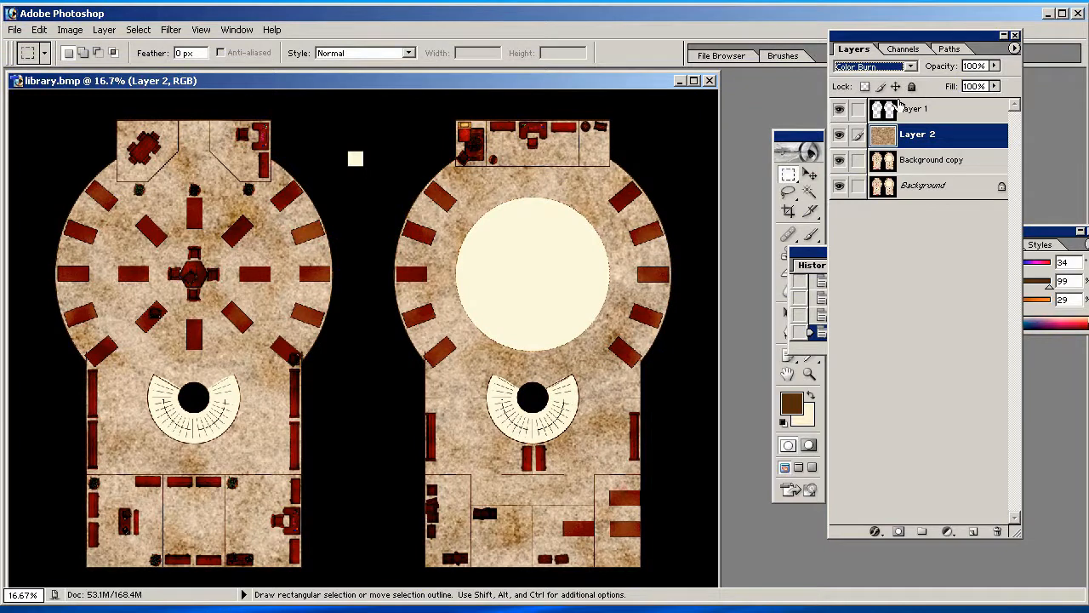
{"action": "left_click", "coordinate": [911, 68]}
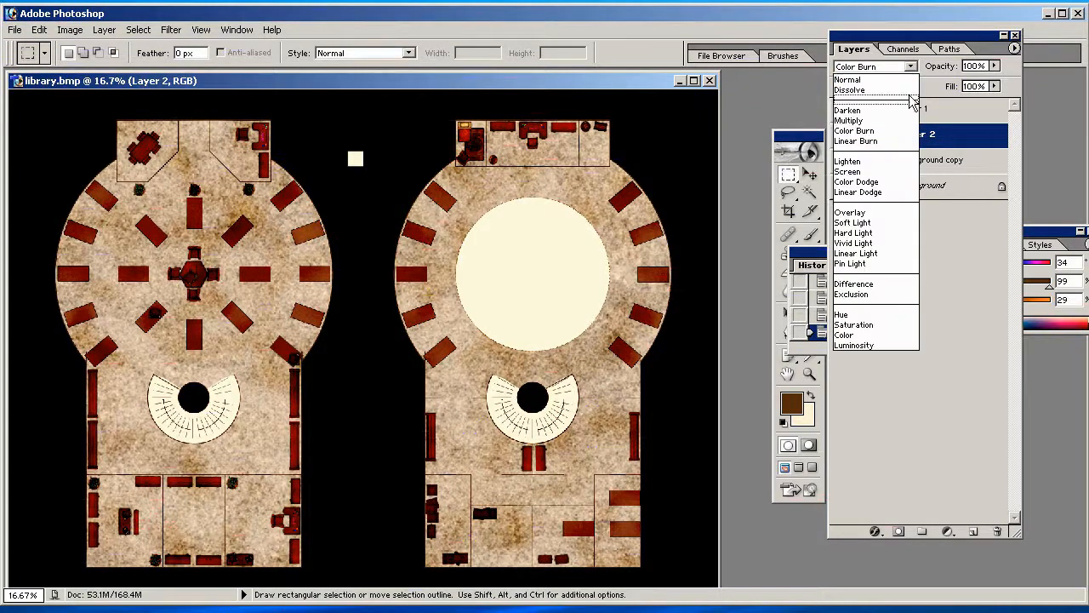
{"action": "left_click", "coordinate": [909, 143]}
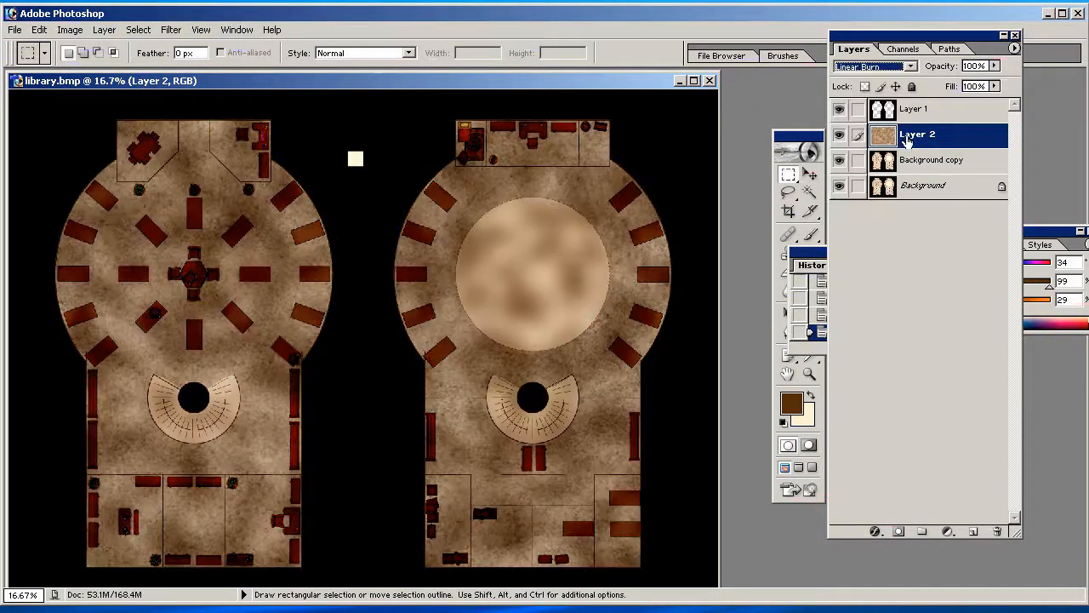
- Try Lighten, Screen, Color Dodge and Linear Dodge in turn as Layer 2's blend mode
{"action": "left_click", "coordinate": [911, 68]}
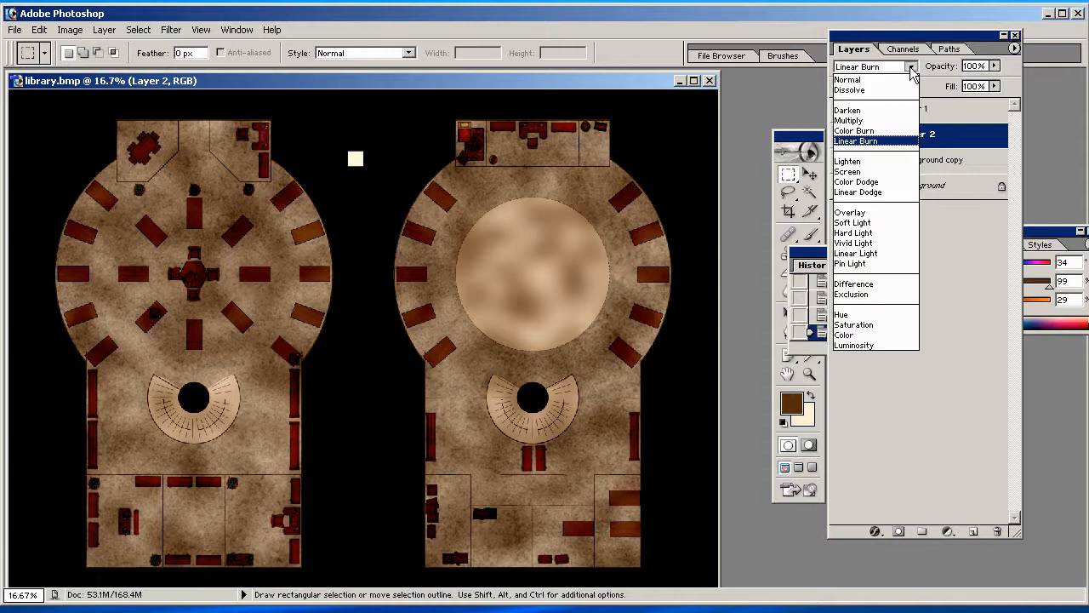
{"action": "left_click", "coordinate": [891, 163]}
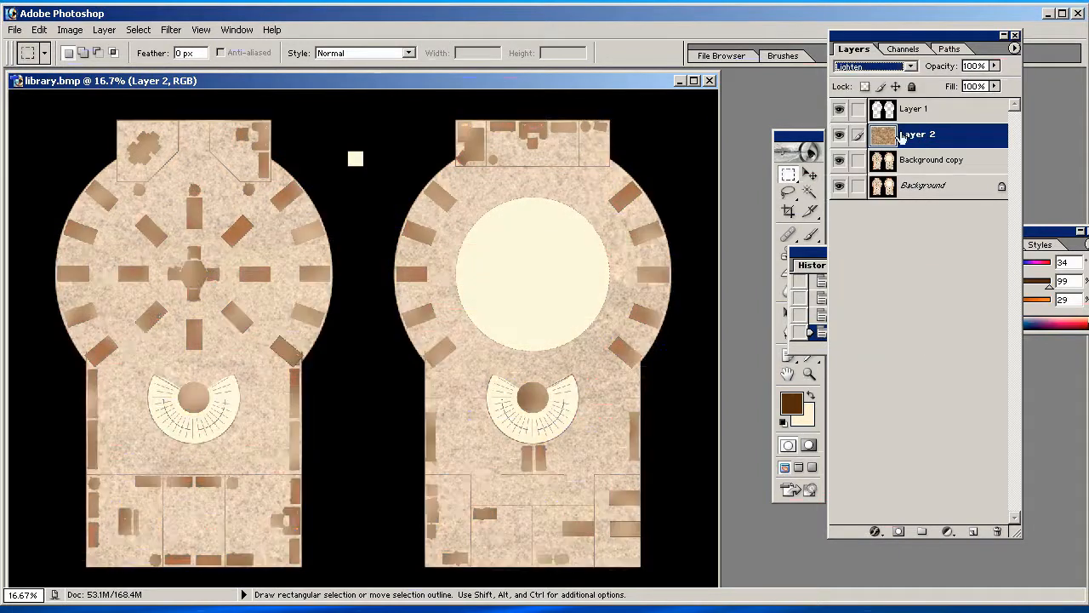
{"action": "left_click", "coordinate": [911, 68]}
{"action": "left_click", "coordinate": [888, 172]}
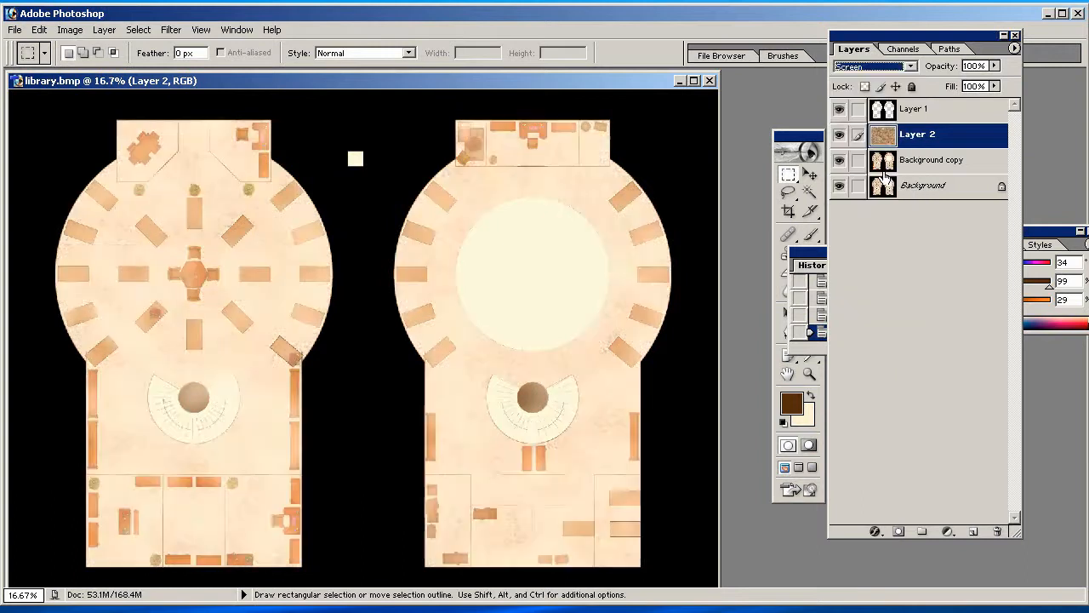
{"action": "left_click", "coordinate": [912, 68]}
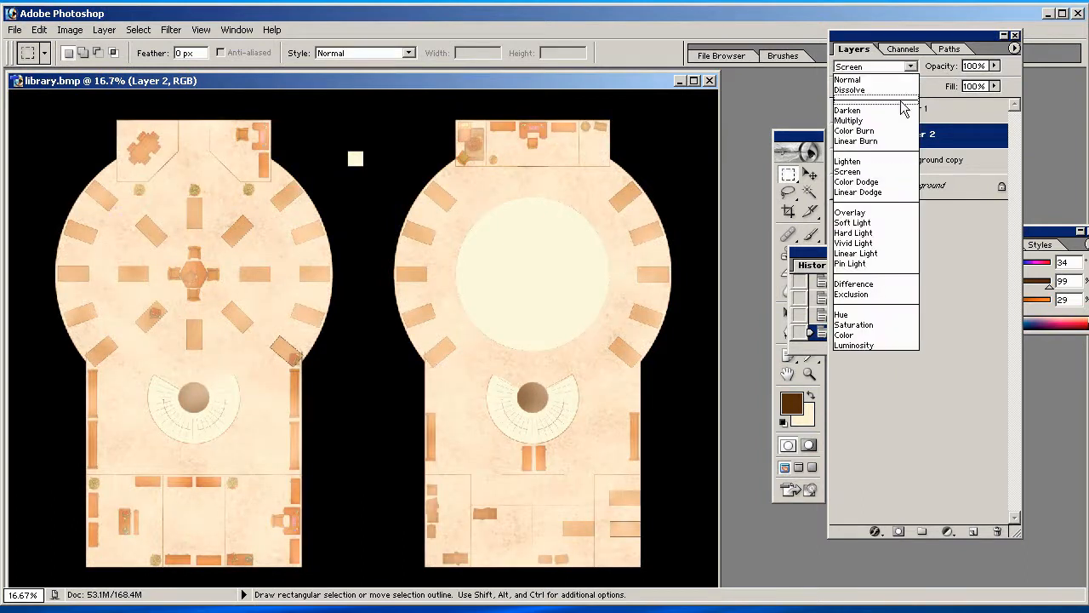
{"action": "left_click", "coordinate": [890, 186]}
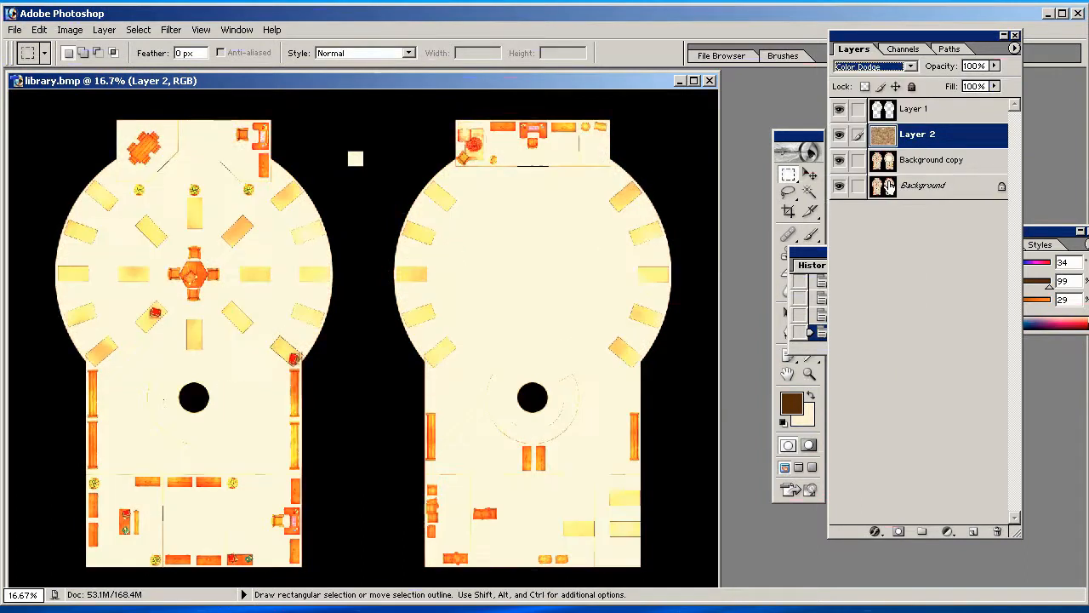
{"action": "left_click", "coordinate": [914, 68]}
{"action": "left_click", "coordinate": [877, 191]}
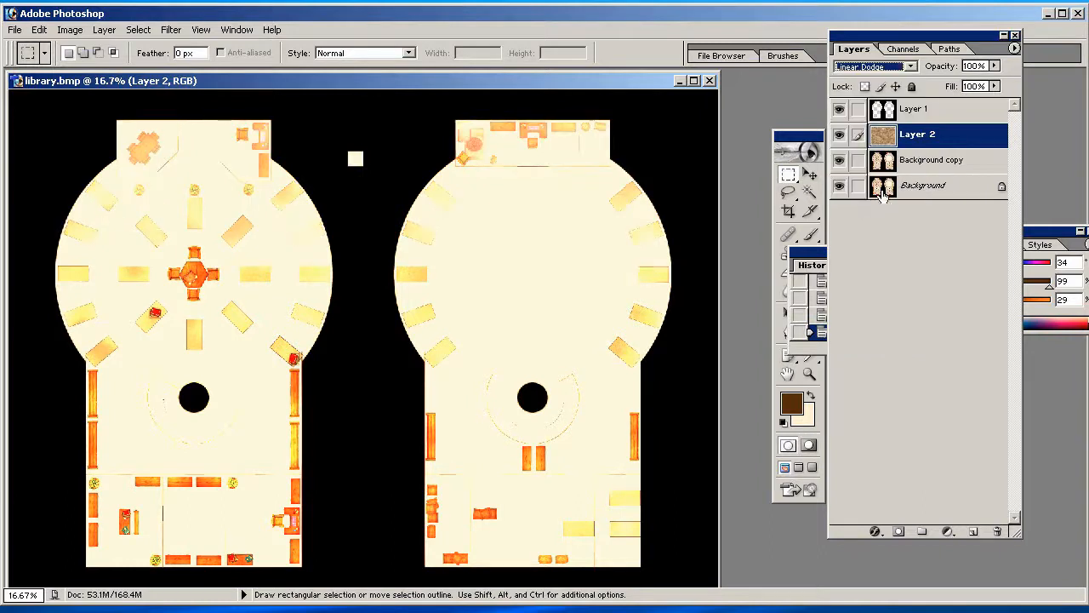
- Set Layer 2's blend mode to Overlay, try its fill at about 55%, and restore the fill to 100%
{"action": "left_click", "coordinate": [911, 67]}
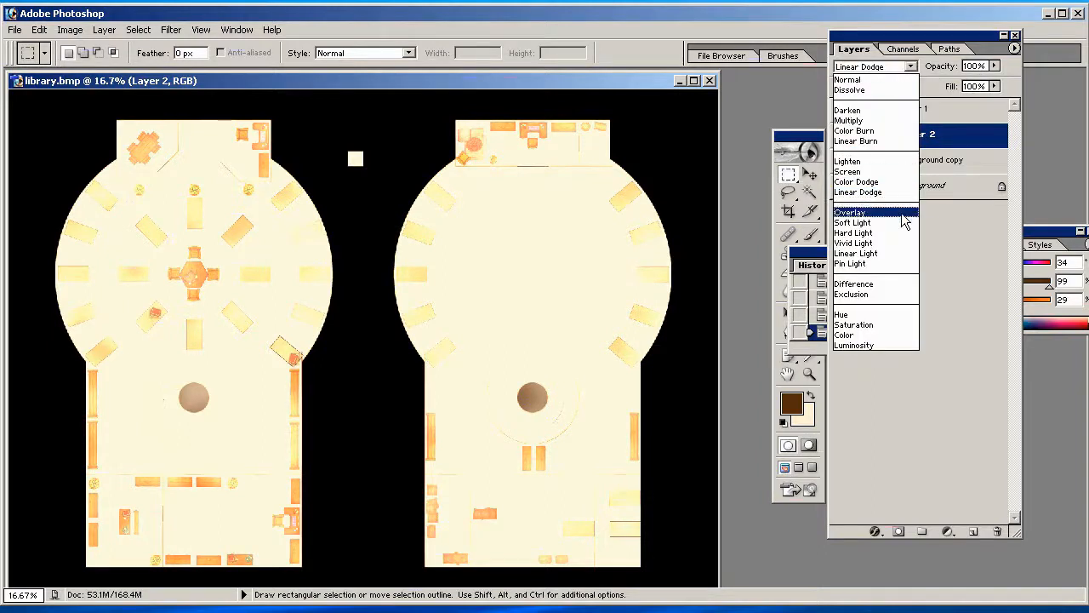
{"action": "left_click", "coordinate": [899, 223]}
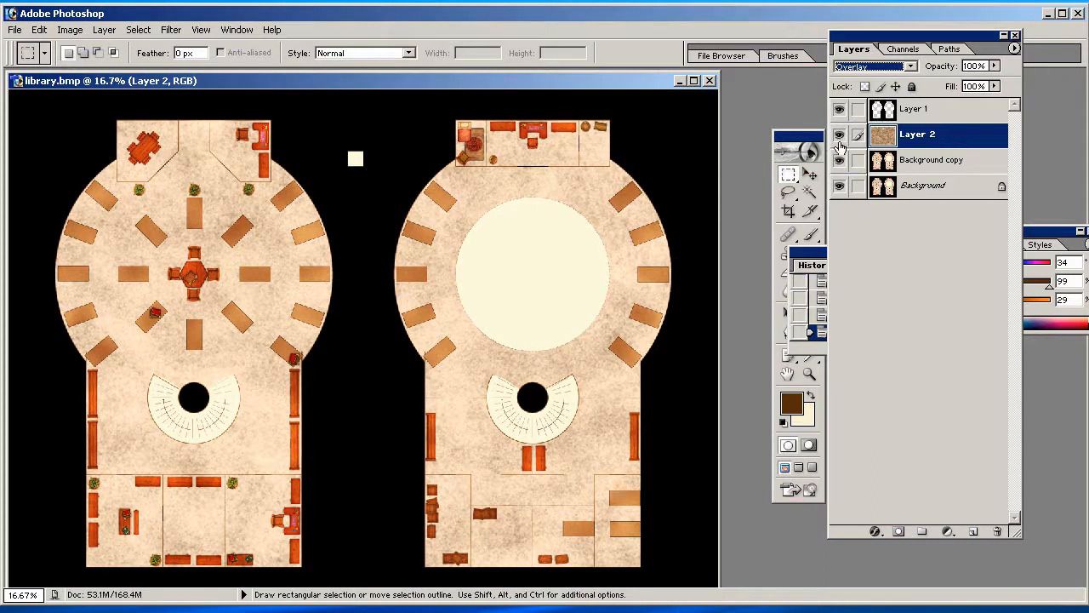
{"action": "left_click", "coordinate": [994, 86]}
{"action": "left_click_drag", "start_coordinate": [994, 106], "coordinate": [955, 104]}
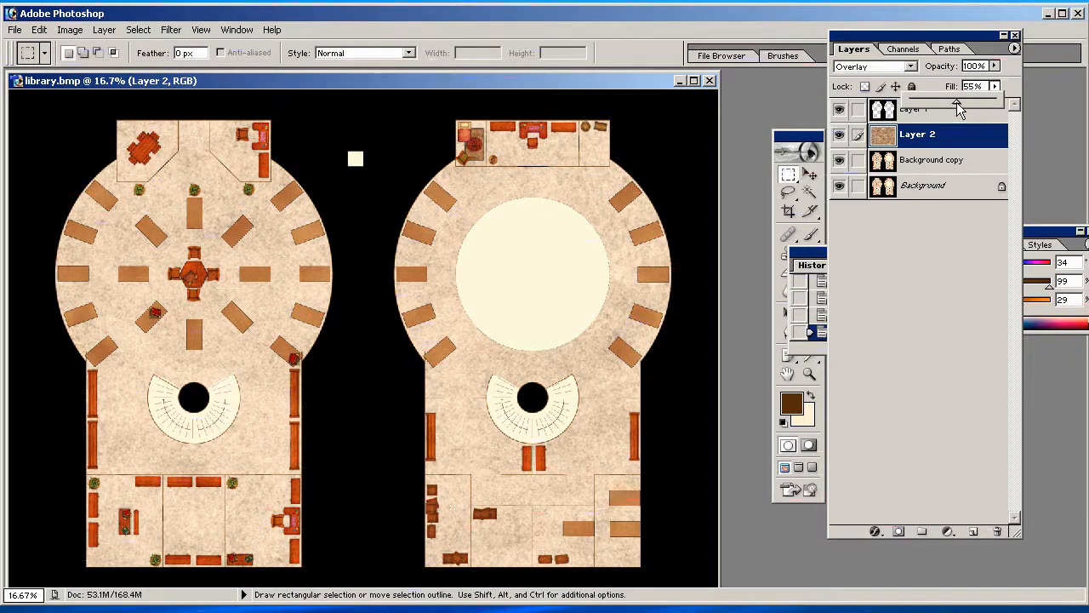
{"action": "left_click_drag", "start_coordinate": [957, 104], "coordinate": [966, 104]}
{"action": "left_click", "coordinate": [940, 86]}
{"action": "left_click", "coordinate": [994, 86]}
{"action": "mouse_move", "coordinate": [1005, 100]}
{"action": "left_mouse_down"}
{"action": "mouse_move", "coordinate": [1016, 99]}
{"action": "mouse_move", "coordinate": [990, 85]}
{"action": "mouse_move", "coordinate": [908, 88]}
{"action": "mouse_move", "coordinate": [1013, 86]}
{"action": "left_mouse_up"}
{"action": "left_click", "coordinate": [994, 67]}
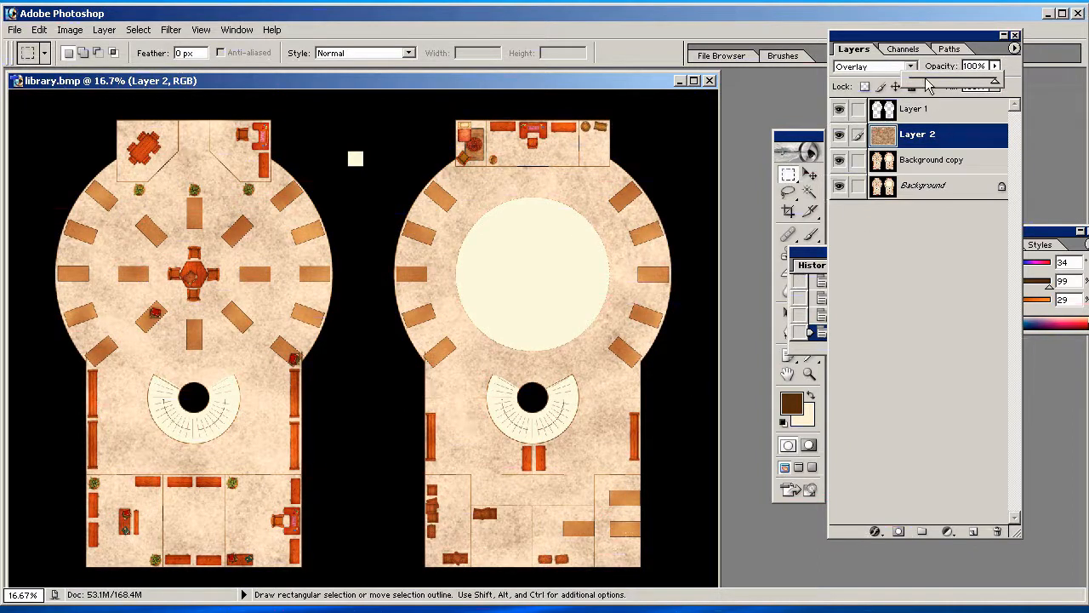
{"action": "left_click", "coordinate": [1008, 84]}
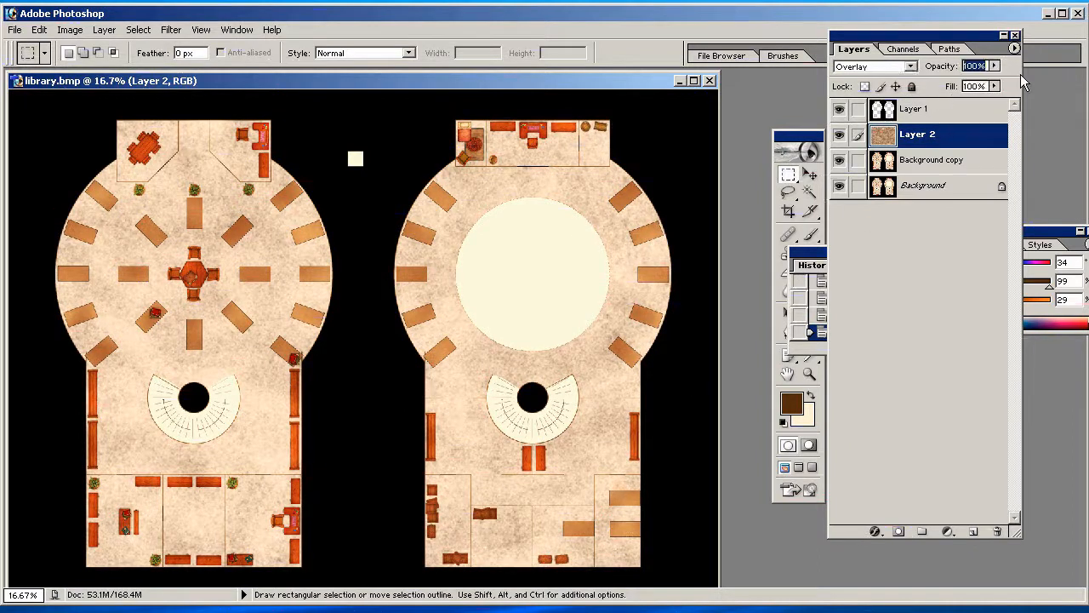
- Try Soft Light and Hard Light as Layer 2's blend mode
{"action": "left_click", "coordinate": [910, 66]}
{"action": "left_click", "coordinate": [872, 224]}
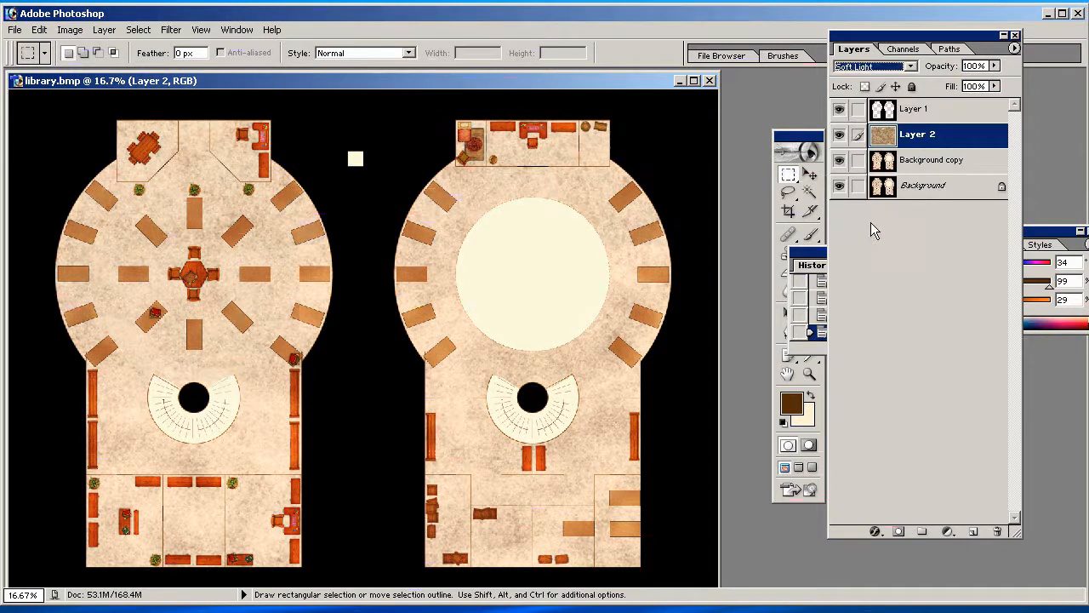
{"action": "left_click", "coordinate": [912, 70]}
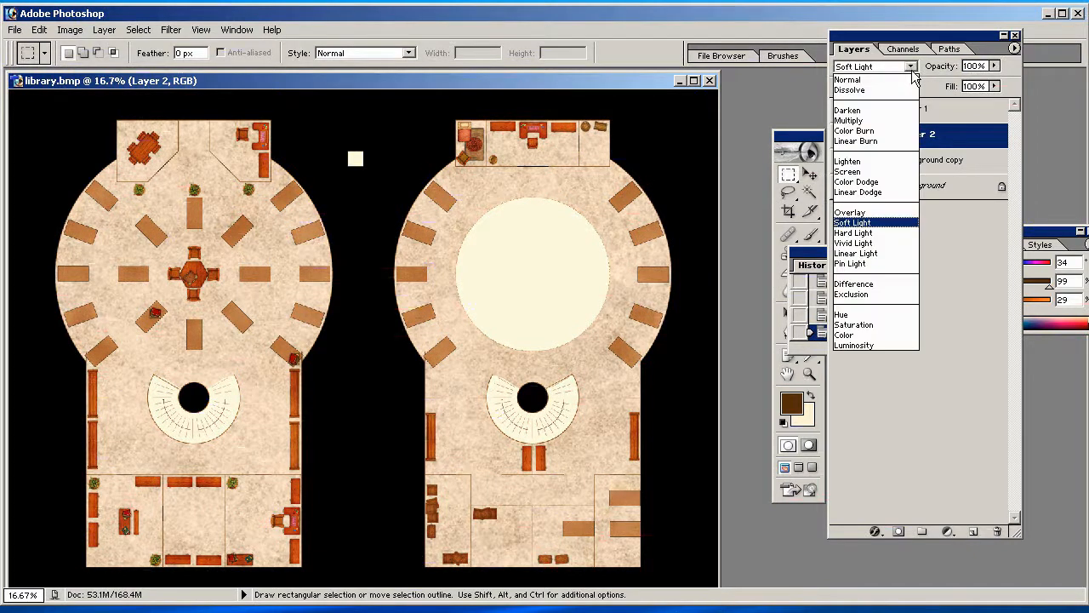
{"action": "left_click", "coordinate": [893, 234]}
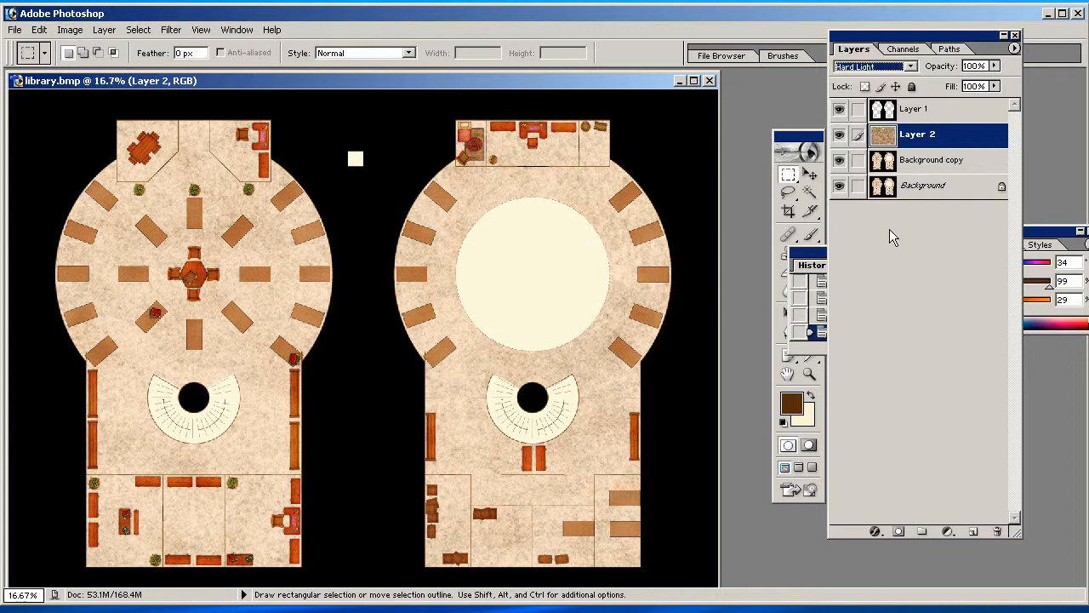
- Set Layer 2's blend mode to Vivid Light and lower its opacity to 45%
{"action": "left_click", "coordinate": [912, 67]}
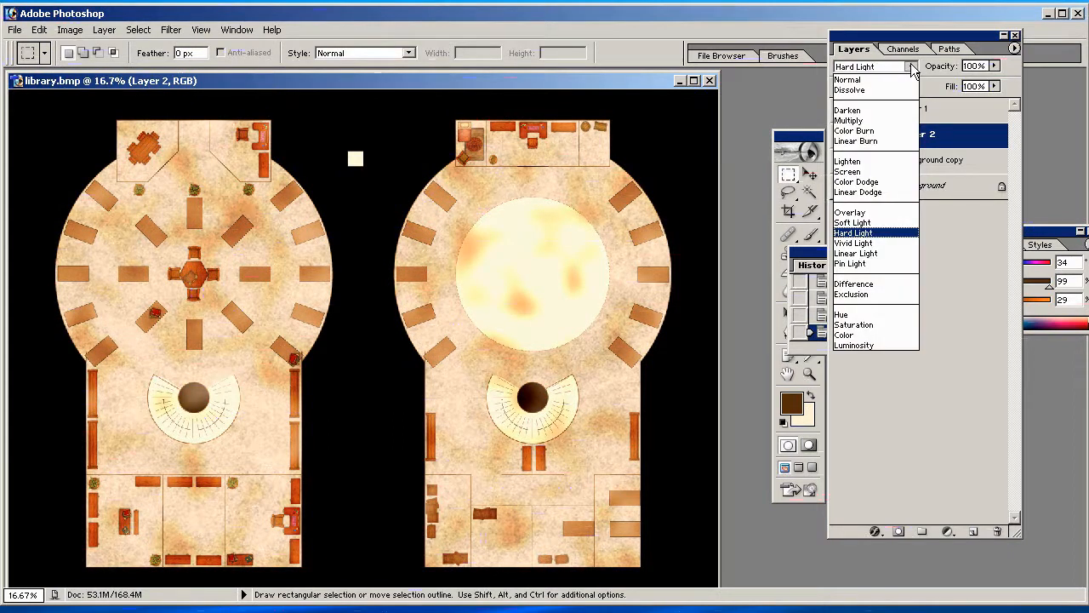
{"action": "left_click", "coordinate": [901, 244]}
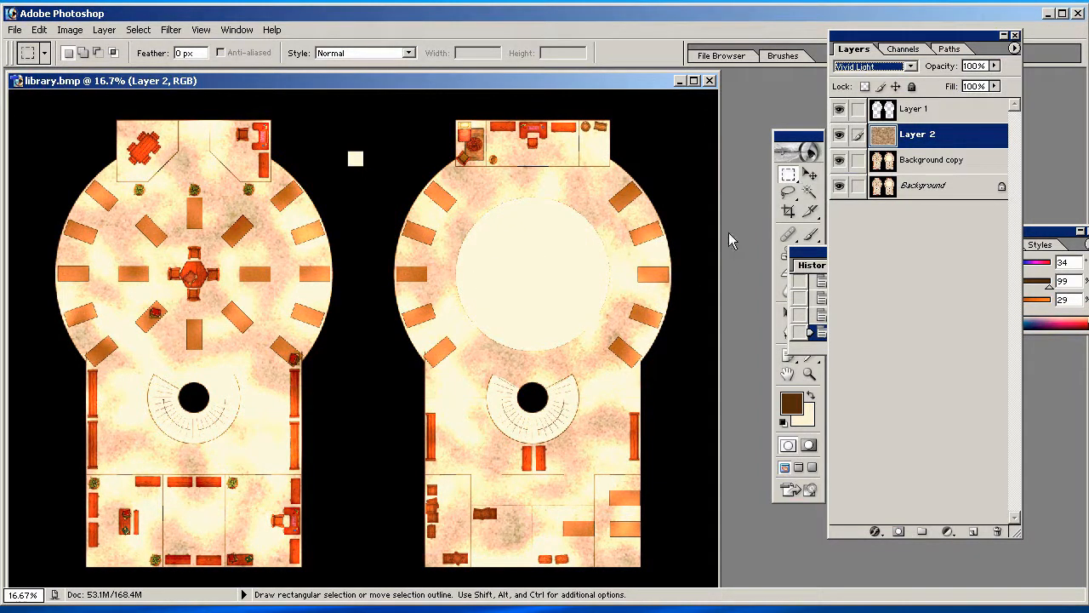
{"action": "left_click", "coordinate": [994, 86]}
{"action": "left_click_drag", "start_coordinate": [995, 85], "coordinate": [952, 91]}
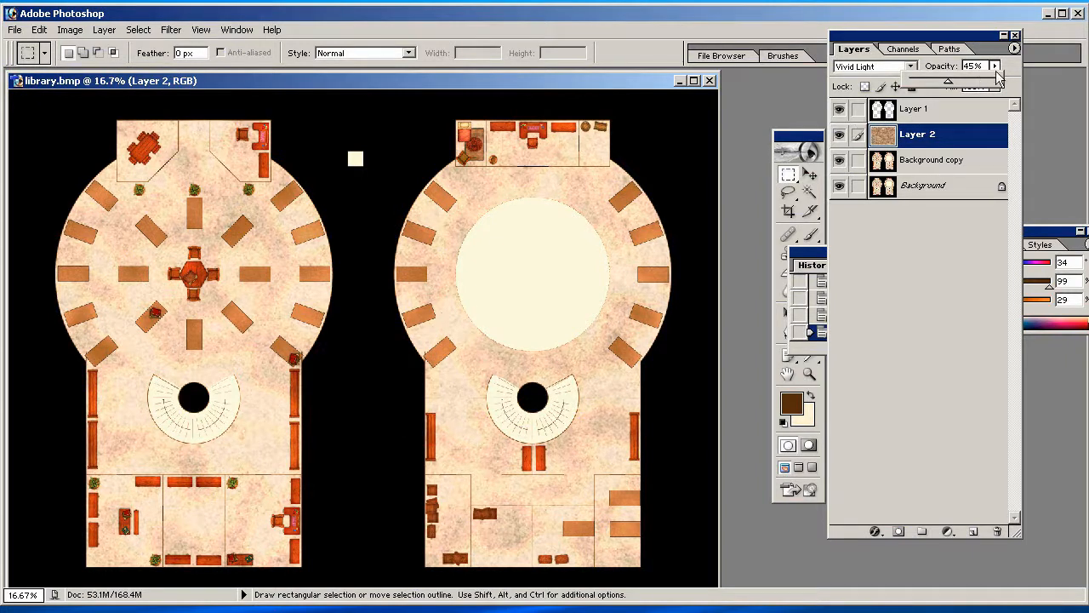
{"action": "left_click", "coordinate": [983, 42]}
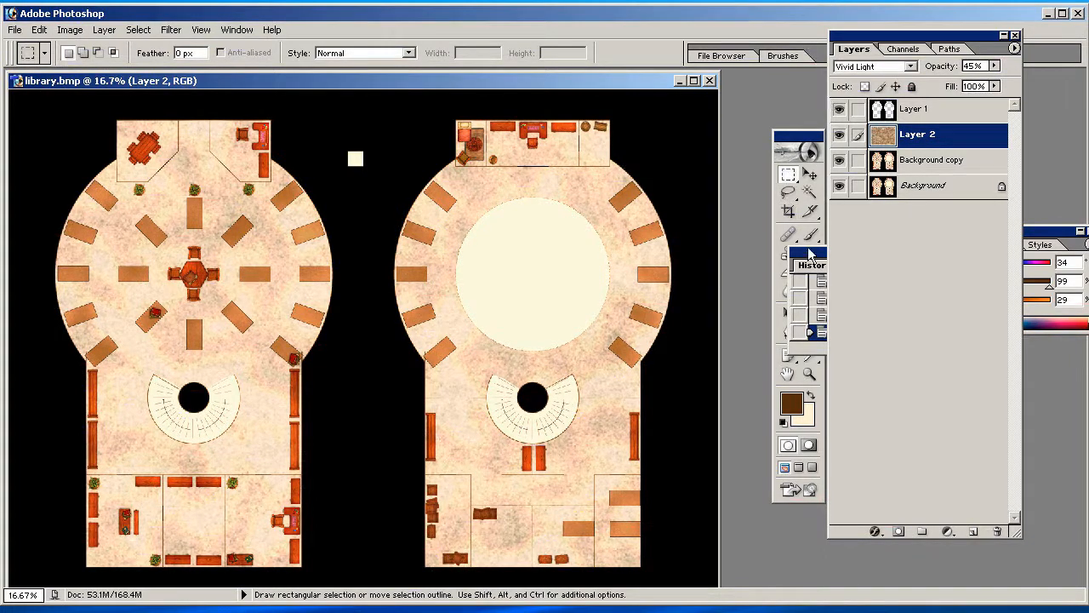
- Bring the toolbox forward and examine the blended floor texture of both library plans up close
{"action": "left_click", "coordinate": [807, 146]}
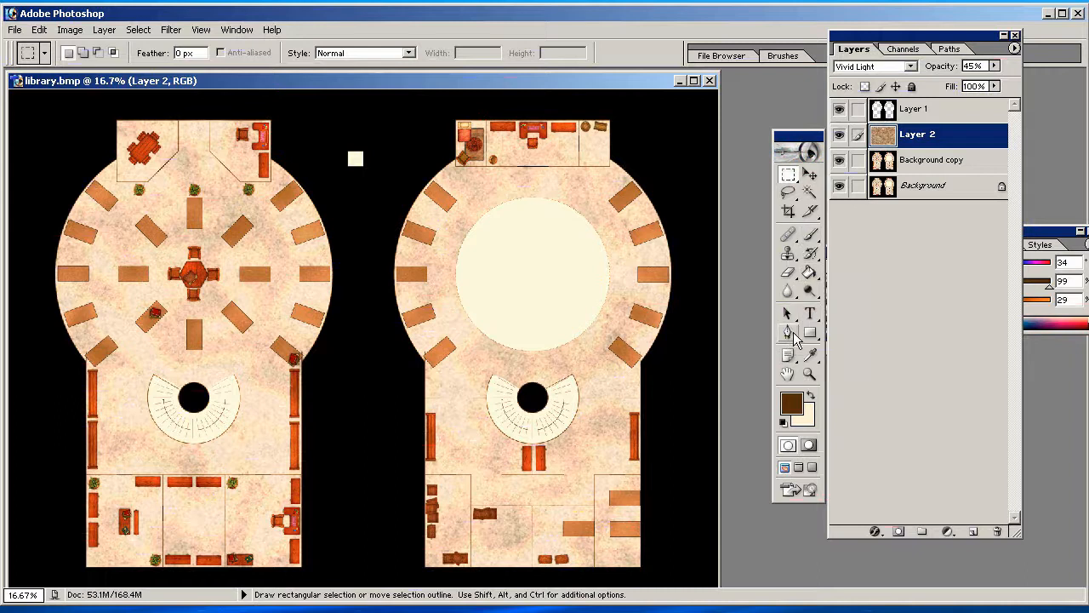
{"action": "left_click", "coordinate": [809, 374]}
{"action": "left_click_drag", "start_coordinate": [416, 172], "coordinate": [661, 417]}
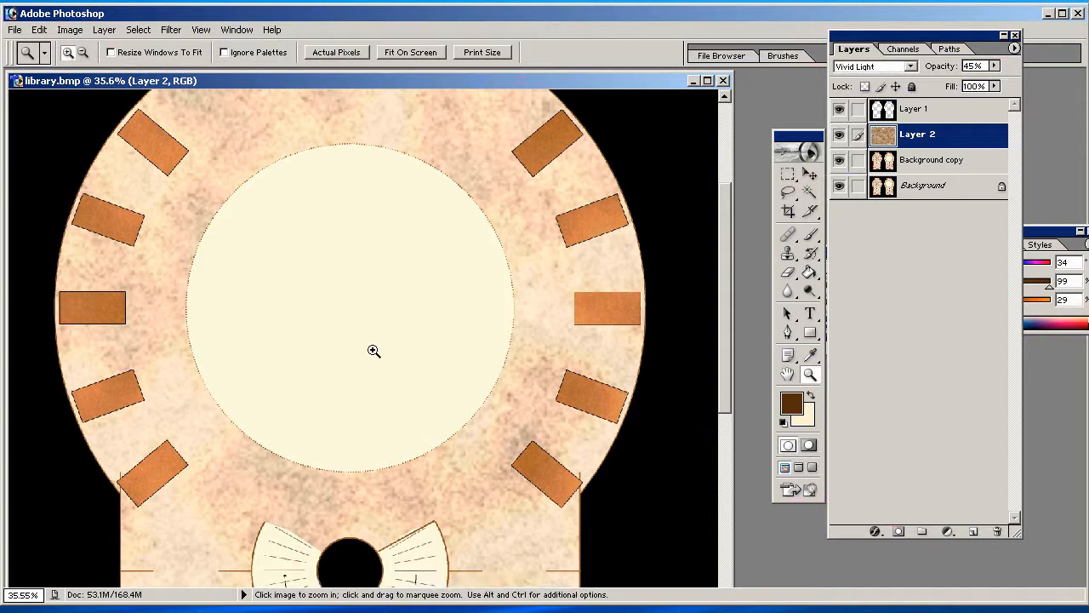
{"action": "scroll", "coordinate": [313, 307], "scroll_direction": "up", "scroll_amount": 1}
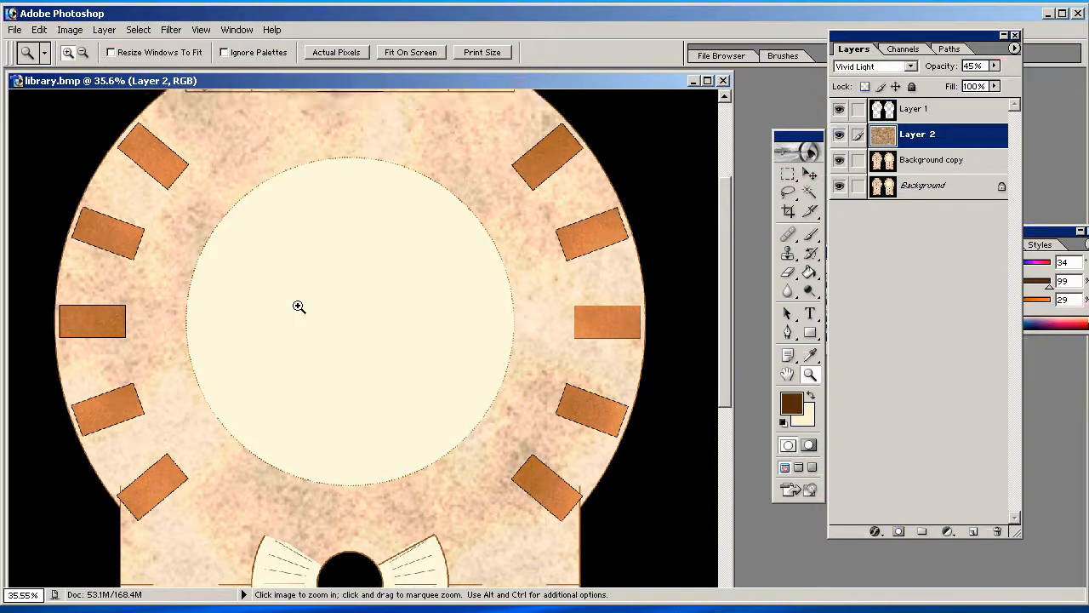
{"action": "scroll", "coordinate": [348, 271], "scroll_direction": "down", "scroll_amount": 2}
{"action": "scroll", "coordinate": [306, 240], "scroll_direction": "up", "scroll_amount": 2}
{"action": "left_click_drag", "start_coordinate": [723, 605], "coordinate": [724, 612]}
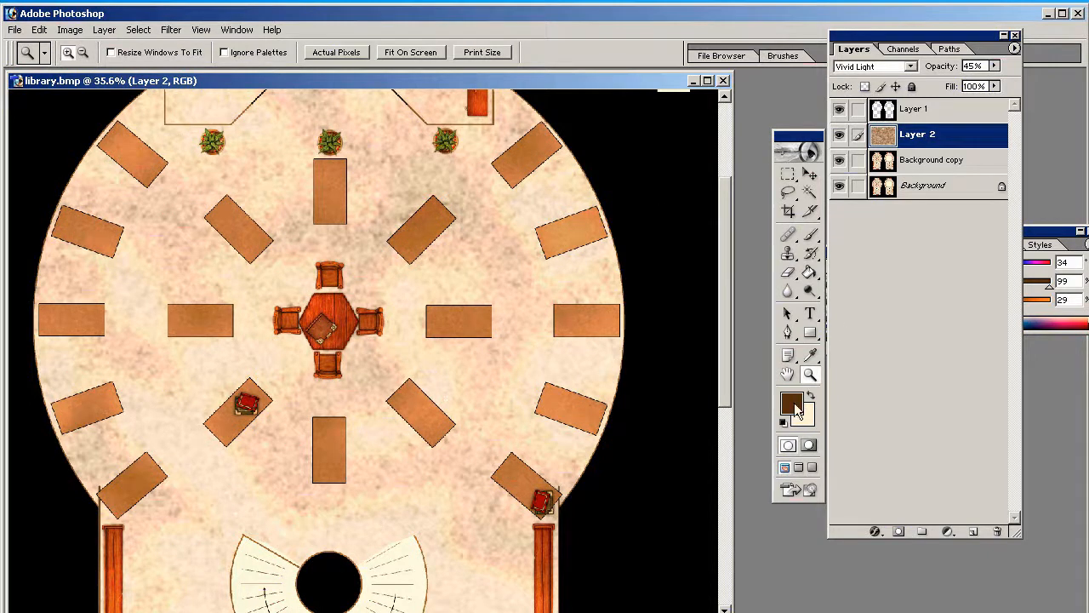
{"action": "left_click_drag", "start_coordinate": [726, 323], "coordinate": [726, 458]}
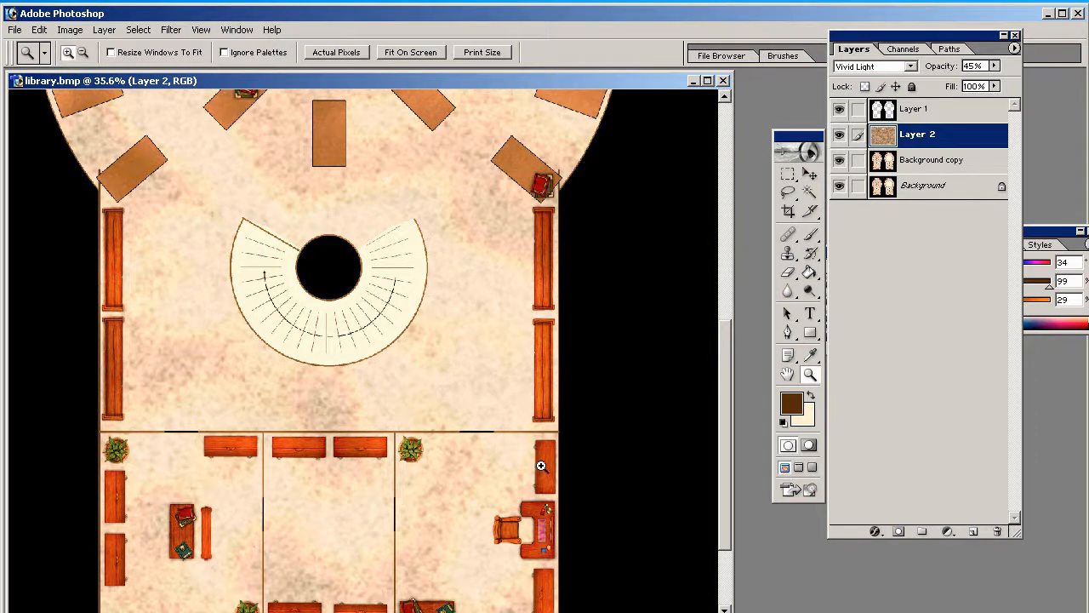
- Make Layer 1 the active layer and inspect the first floor plan from its lower rooms to its upper rooms
{"action": "left_click", "coordinate": [915, 114]}
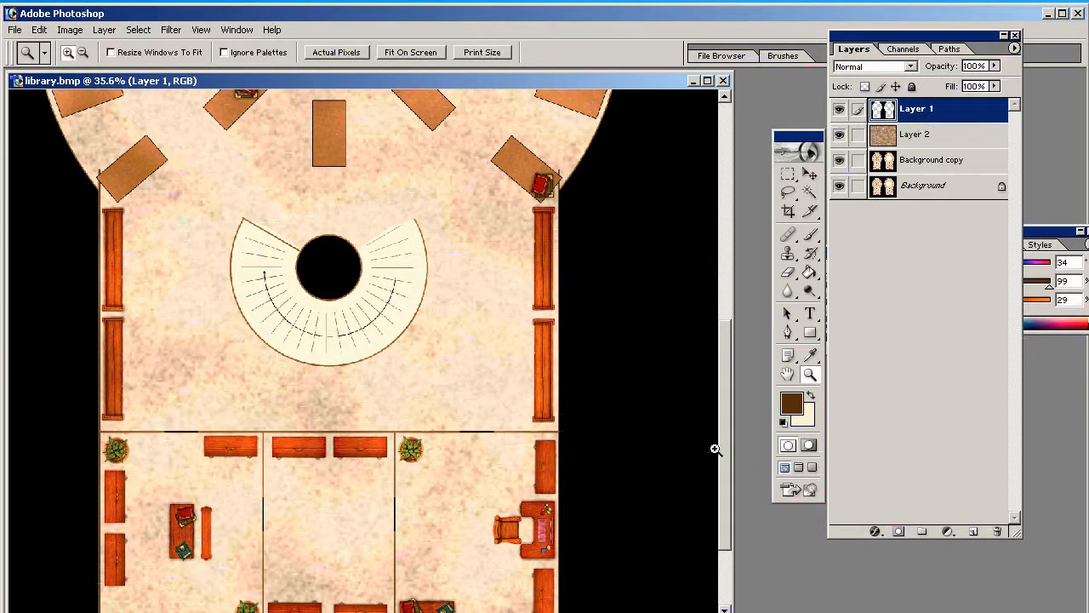
{"action": "left_click_drag", "start_coordinate": [728, 443], "coordinate": [726, 403]}
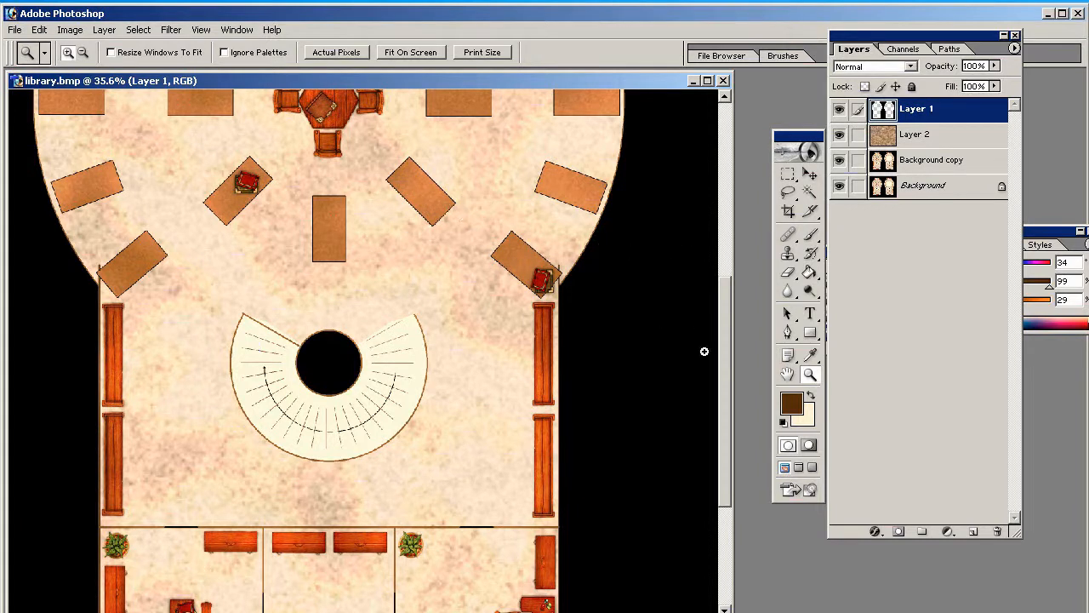
{"action": "left_click_drag", "start_coordinate": [724, 358], "coordinate": [724, 281]}
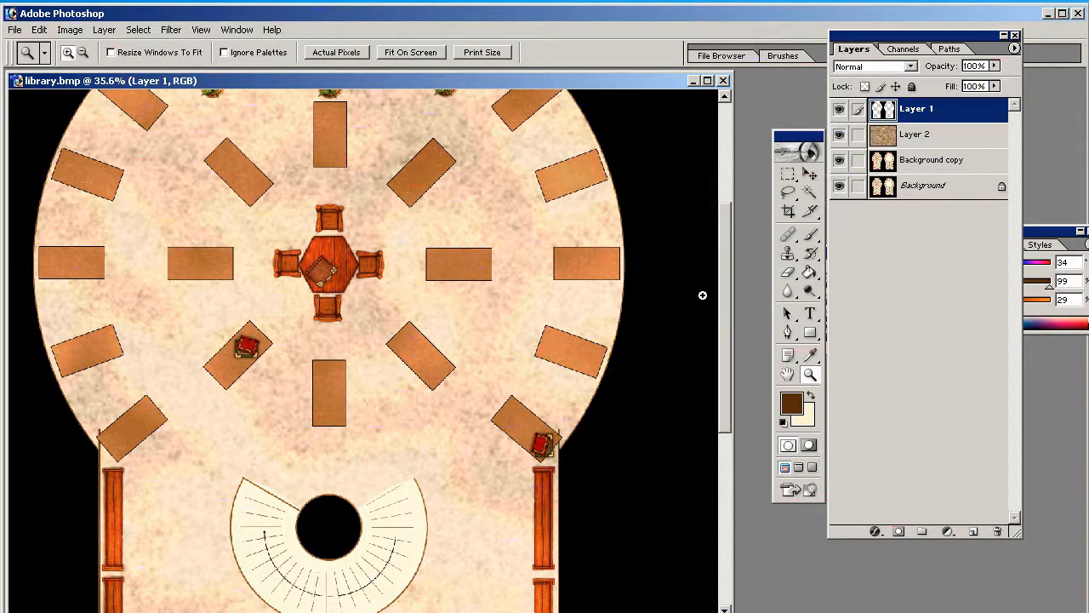
{"action": "left_click_drag", "start_coordinate": [720, 304], "coordinate": [721, 208]}
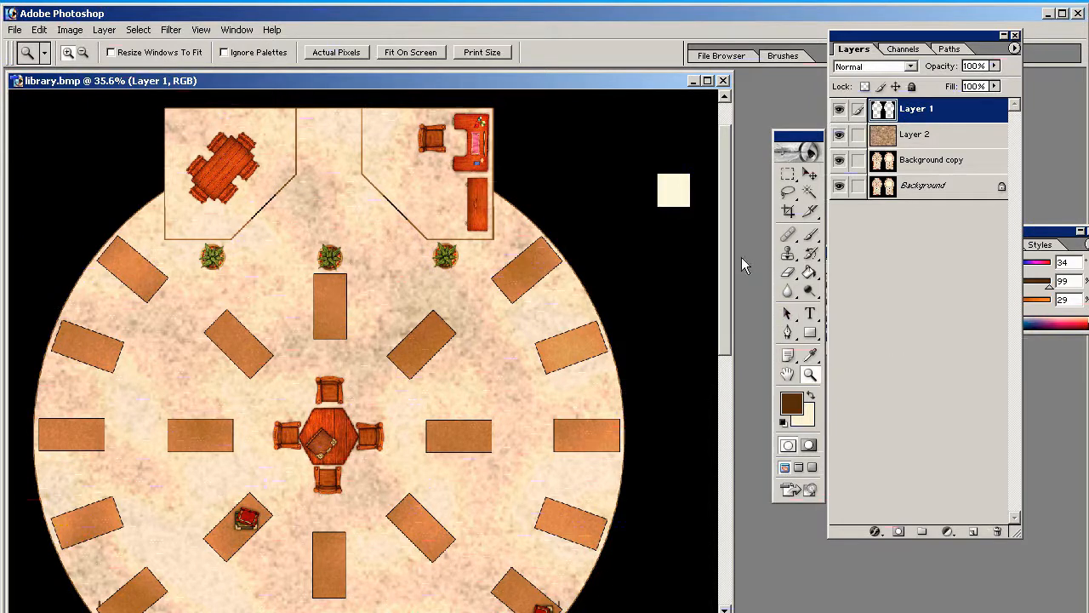
{"action": "left_click_drag", "start_coordinate": [722, 247], "coordinate": [737, 455]}
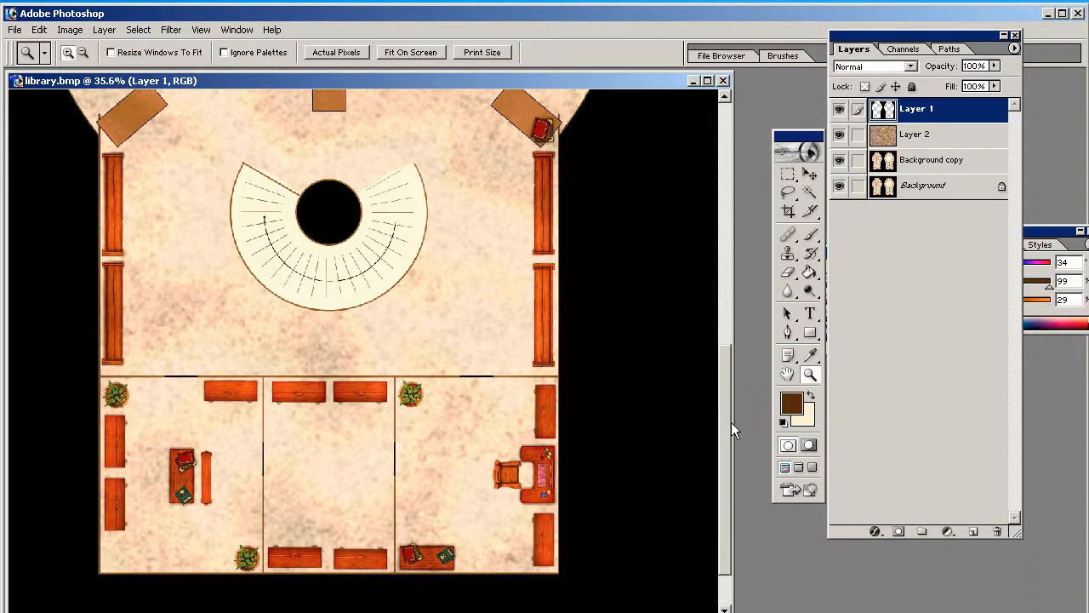
{"action": "left_click_drag", "start_coordinate": [727, 418], "coordinate": [731, 232]}
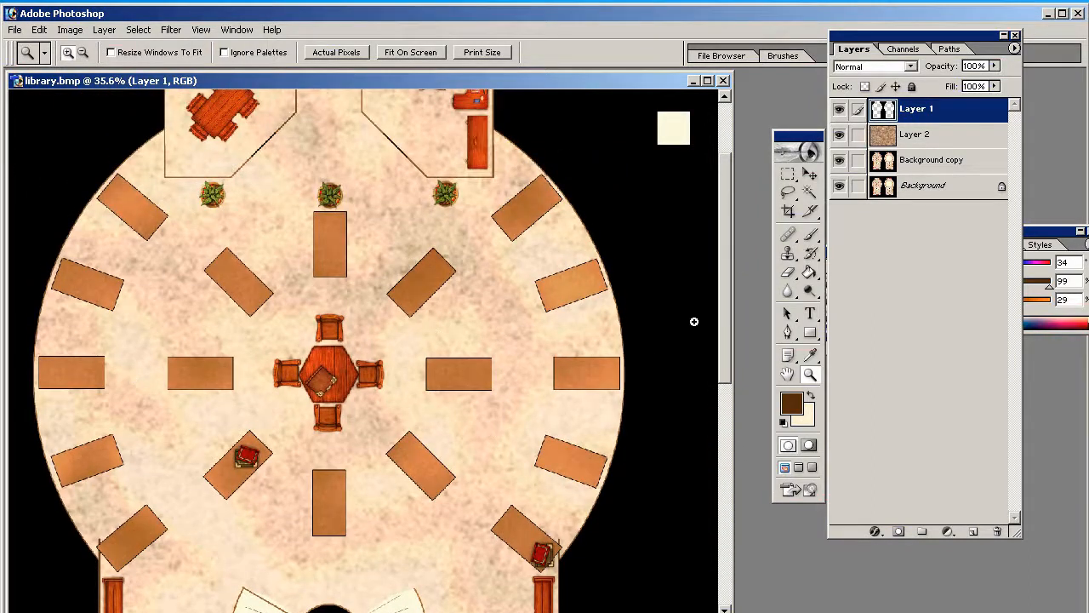
{"action": "left_click_drag", "start_coordinate": [723, 309], "coordinate": [749, 296]}
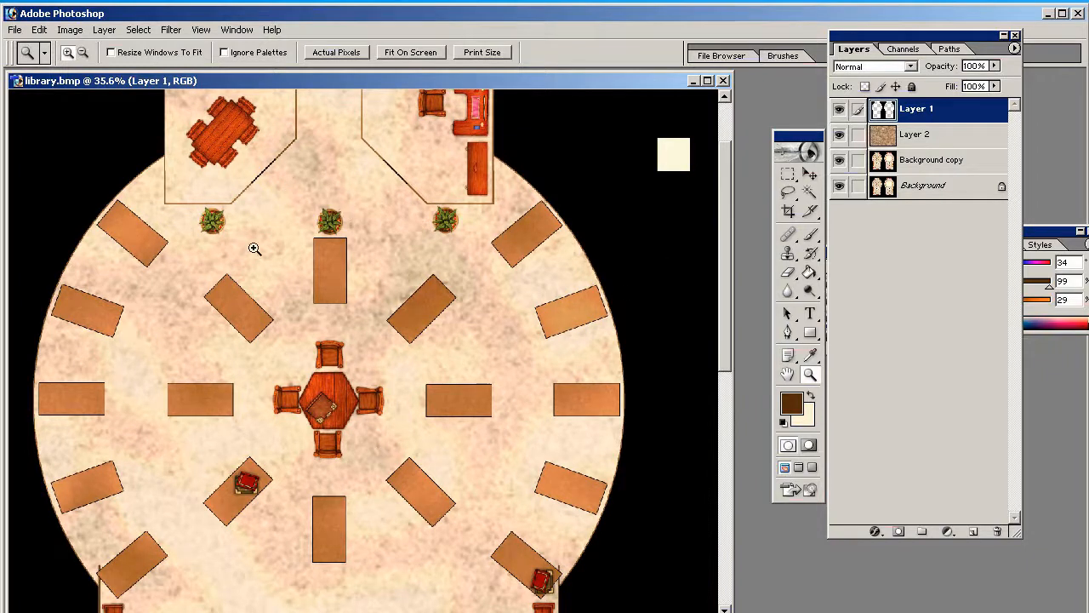
{"action": "left_click_drag", "start_coordinate": [724, 299], "coordinate": [735, 237]}
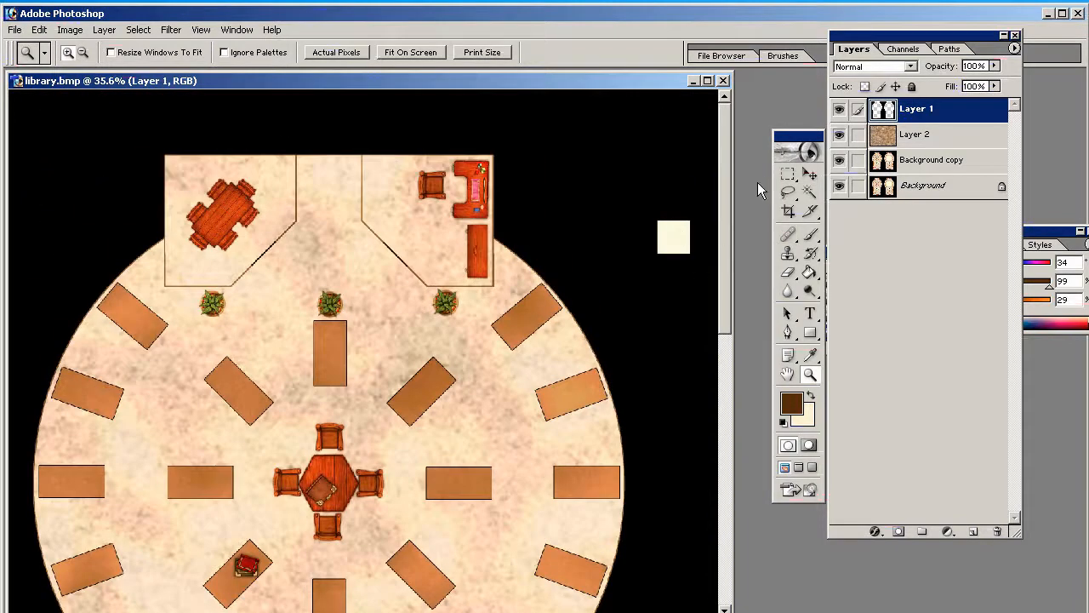
{"action": "left_click_drag", "start_coordinate": [731, 159], "coordinate": [722, 234]}
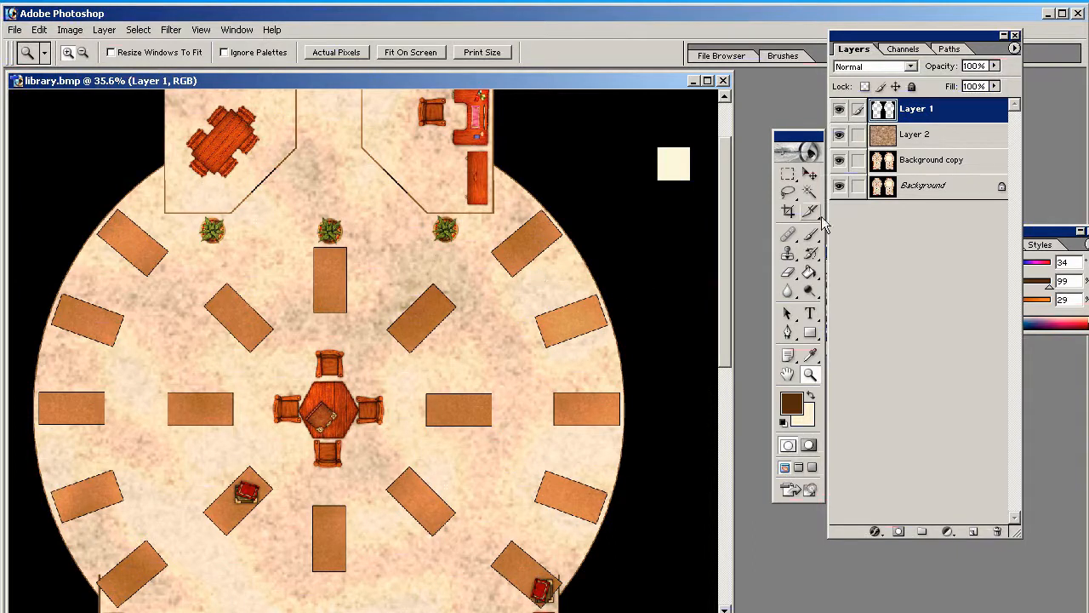
{"action": "mouse_move", "coordinate": [723, 223]}
{"action": "left_mouse_down"}
{"action": "mouse_move", "coordinate": [722, 320]}
{"action": "mouse_move", "coordinate": [748, 177]}
{"action": "mouse_move", "coordinate": [741, 220]}
{"action": "left_mouse_up"}
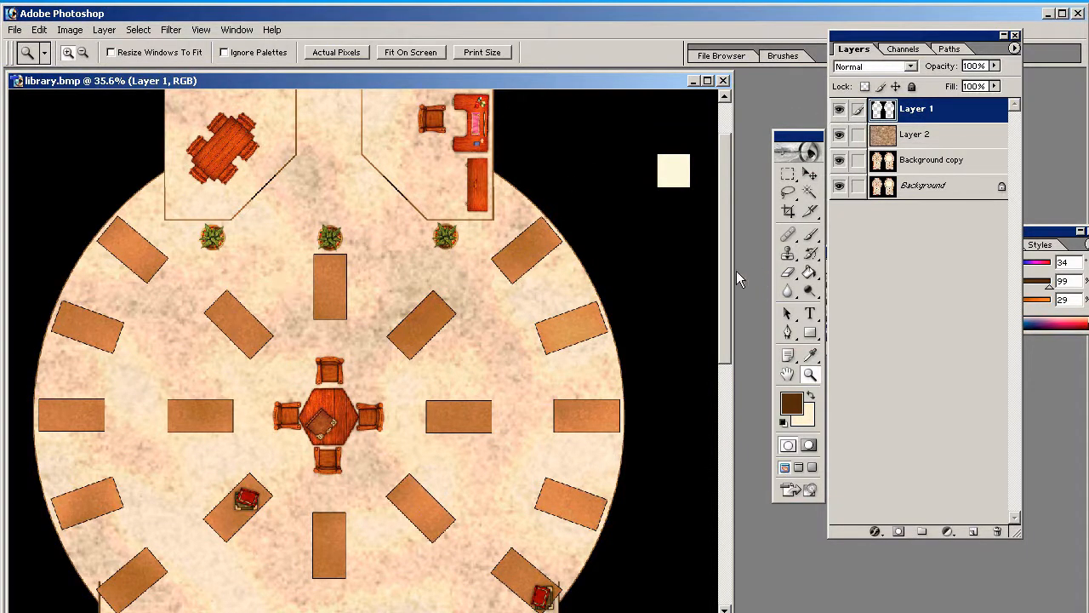
{"action": "left_click_drag", "start_coordinate": [725, 246], "coordinate": [740, 224]}
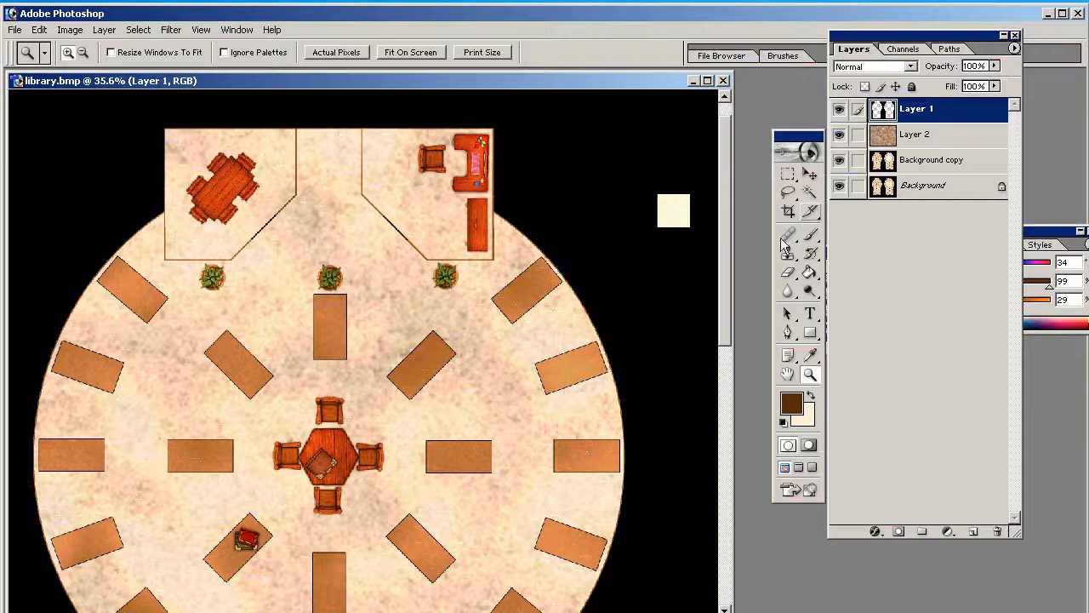
{"action": "left_click_drag", "start_coordinate": [722, 235], "coordinate": [723, 198]}
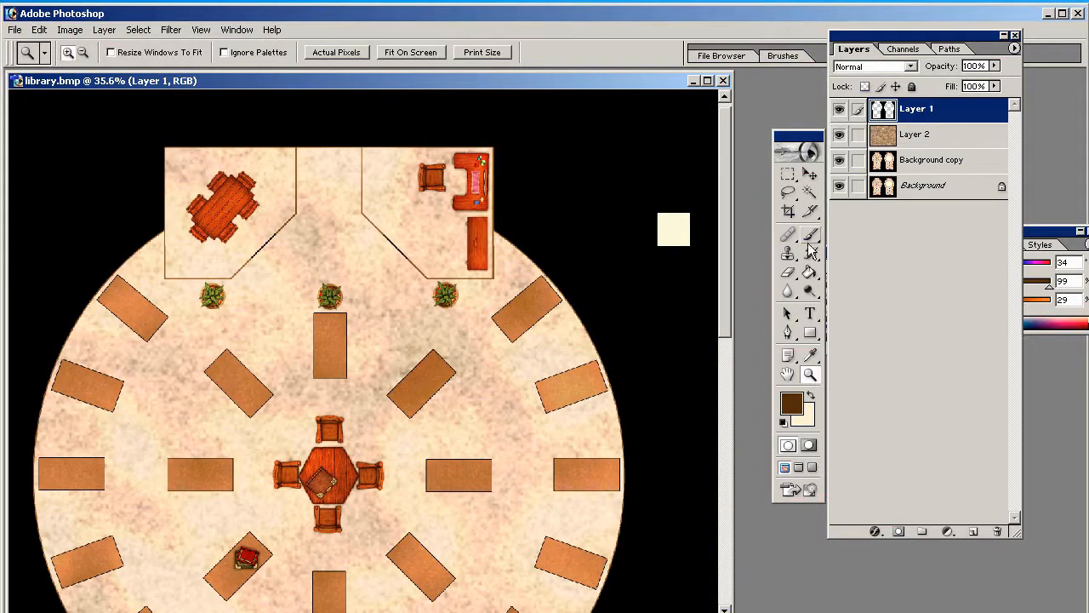
- Examine the textured upper halves of both library floor plans and the gap between them
{"action": "left_click_drag", "start_coordinate": [726, 226], "coordinate": [729, 200]}
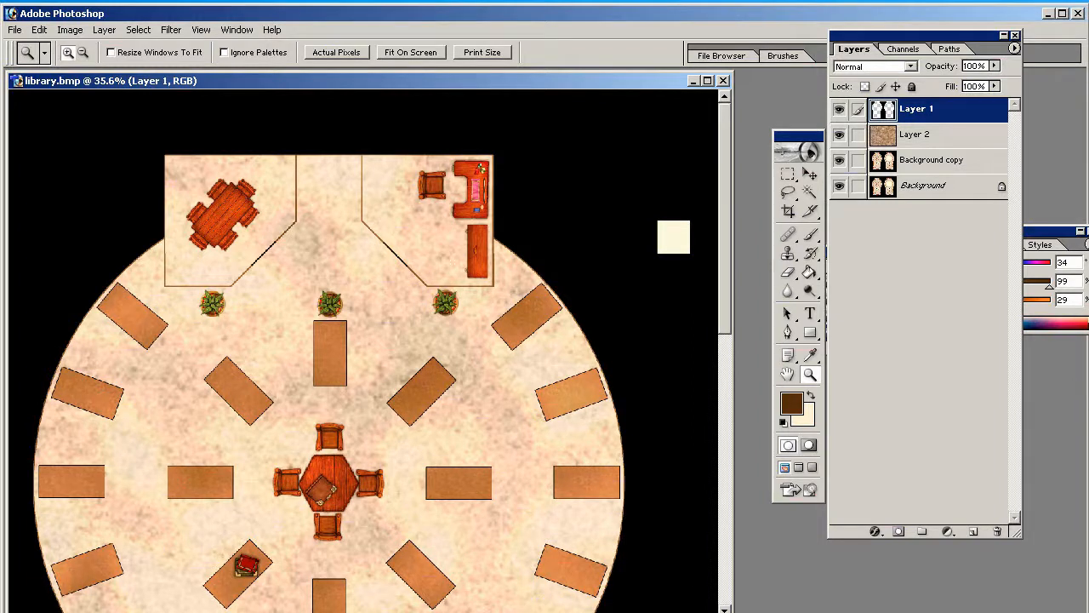
{"action": "scroll", "coordinate": [364, 351], "scroll_direction": "right", "scroll_amount": 8}
{"action": "scroll", "coordinate": [364, 351], "scroll_direction": "left", "scroll_amount": 3}
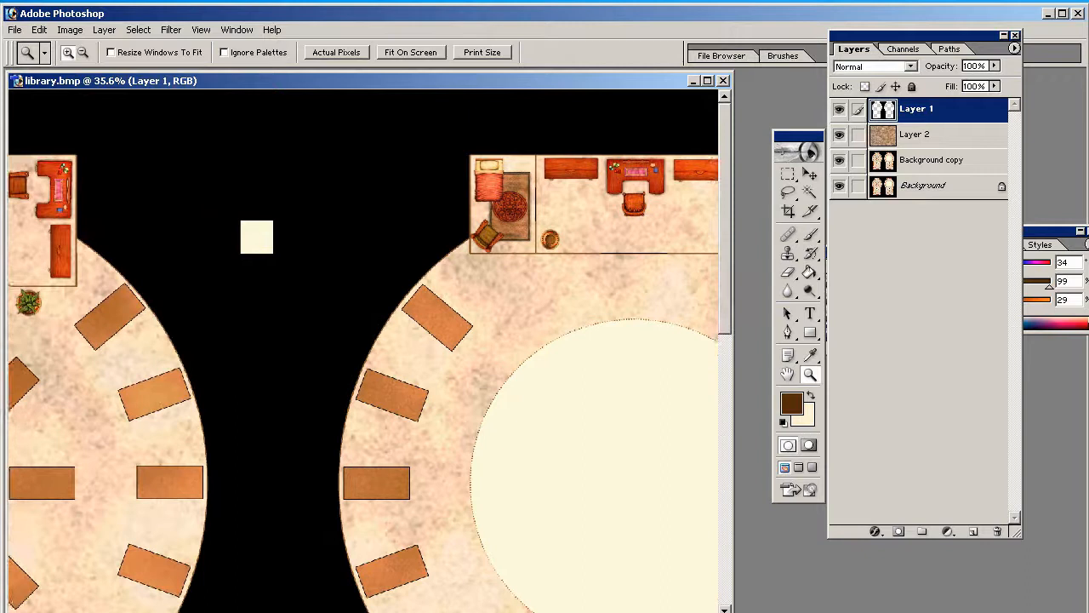
{"action": "scroll", "coordinate": [555, 358], "scroll_direction": "left", "scroll_amount": 5}
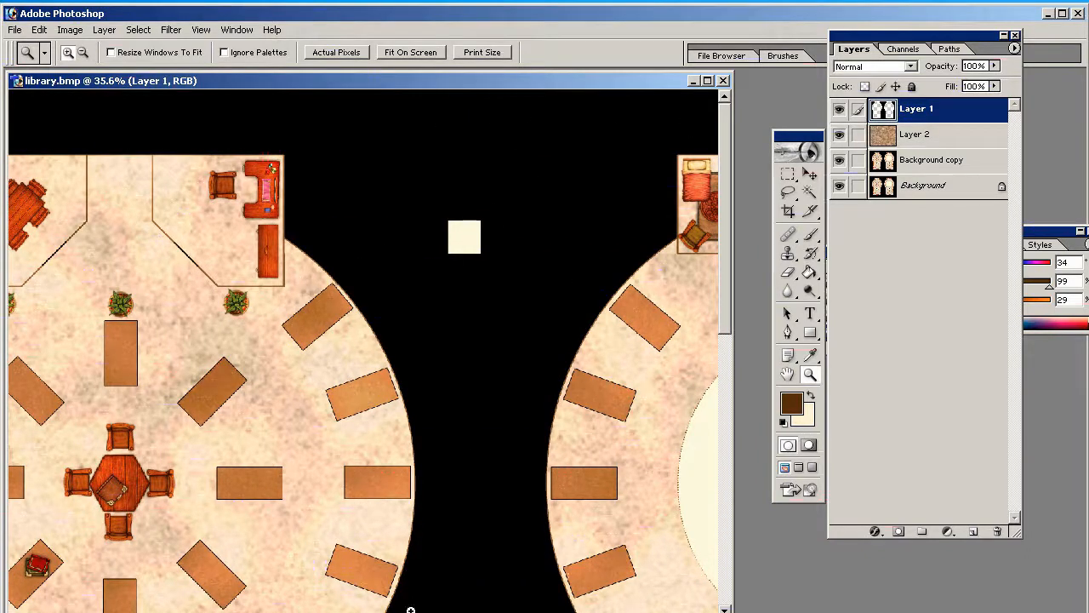
{"action": "scroll", "coordinate": [363, 350], "scroll_direction": "left", "scroll_amount": 7}
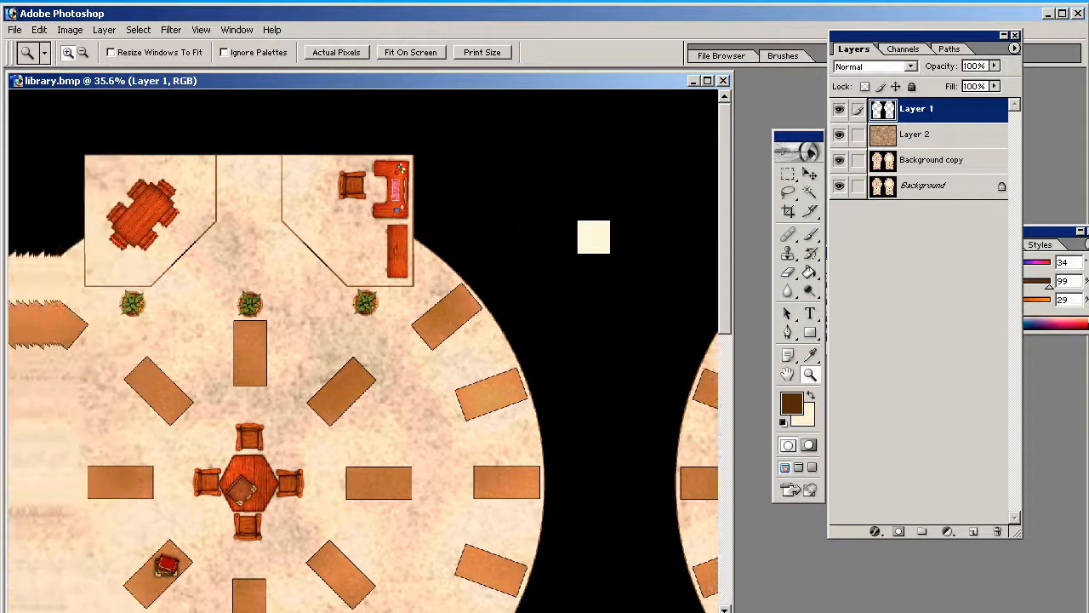
{"action": "scroll", "coordinate": [406, 576], "scroll_direction": "right", "scroll_amount": 5}
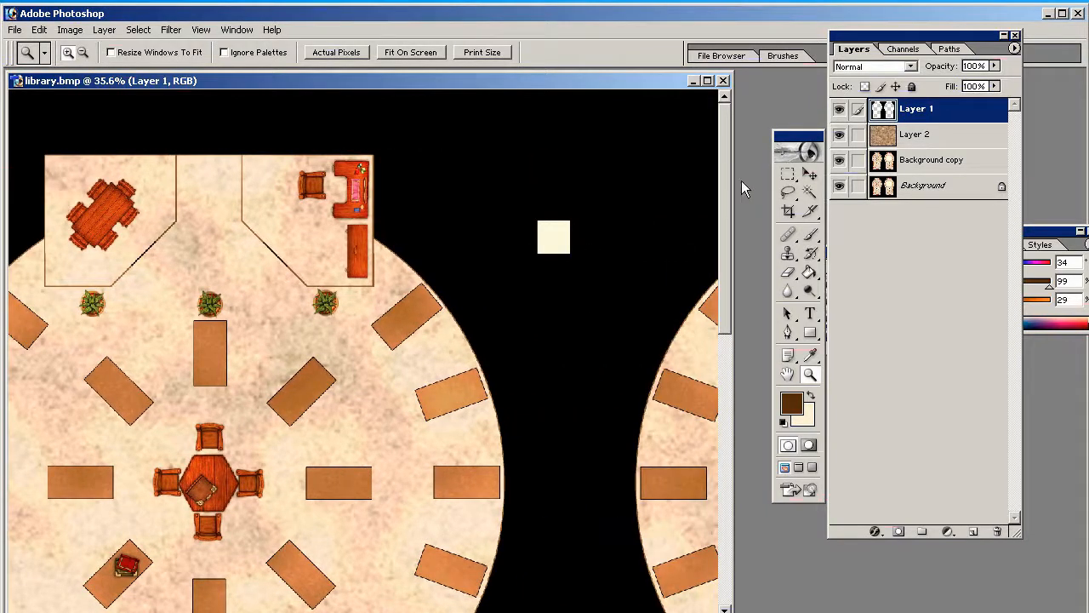
- Inspect the first floor plan's staircase, lower rooms and round reading hall, ending at its upper rooms
{"action": "left_click_drag", "start_coordinate": [722, 166], "coordinate": [719, 430]}
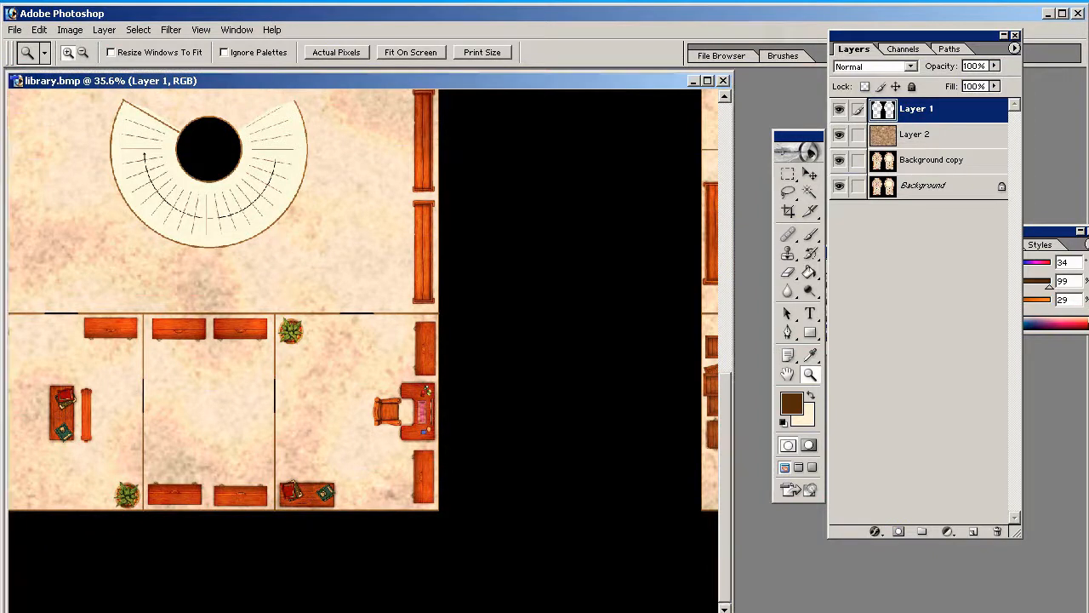
{"action": "scroll", "coordinate": [363, 350], "scroll_direction": "left", "scroll_amount": 5}
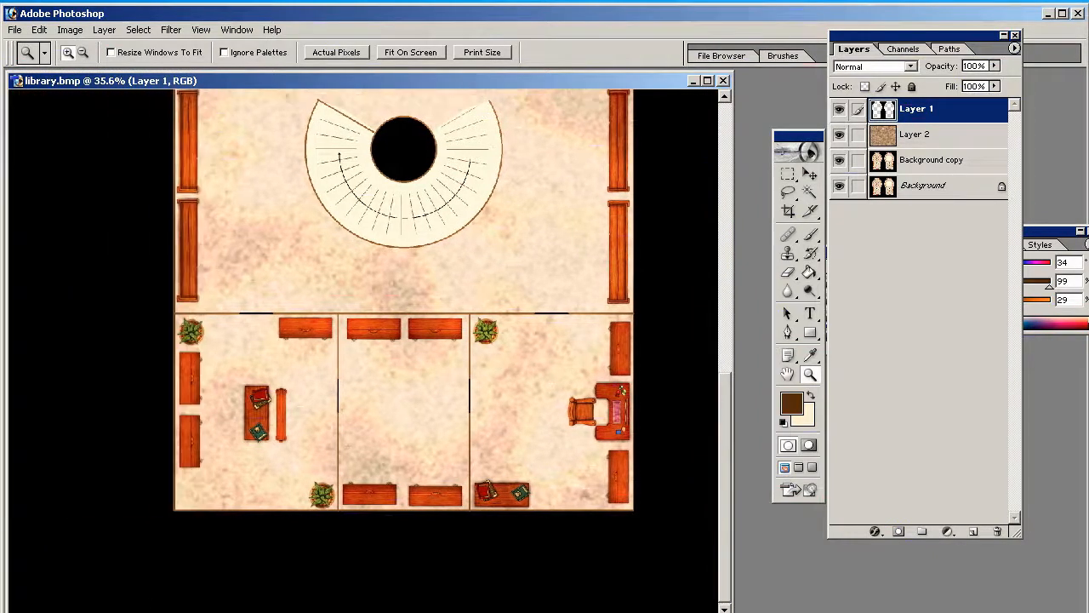
{"action": "scroll", "coordinate": [287, 377], "scroll_direction": "right", "scroll_amount": 2}
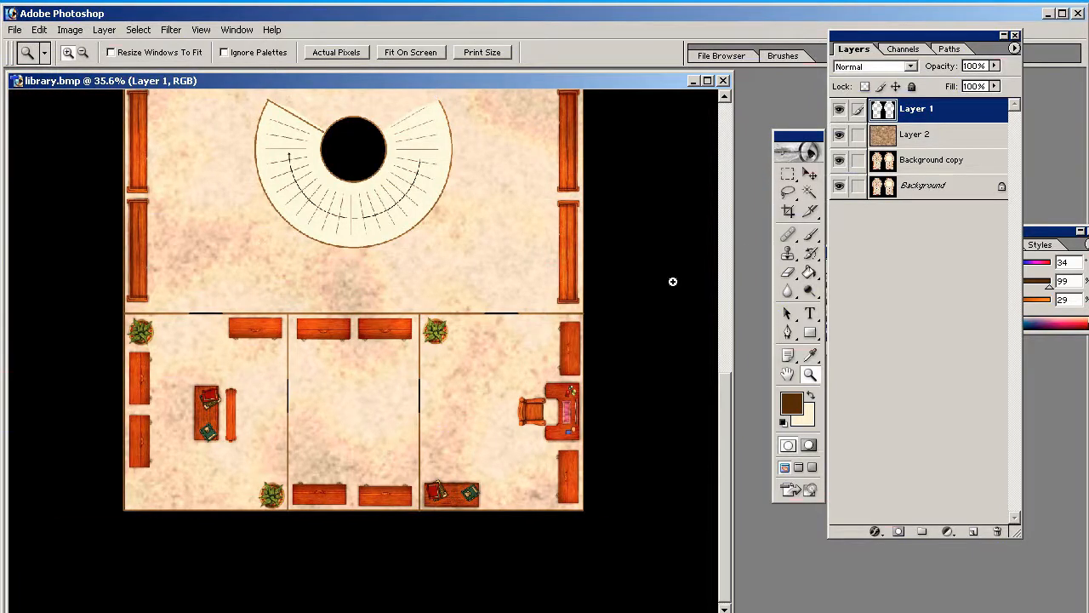
{"action": "left_click_drag", "start_coordinate": [725, 486], "coordinate": [730, 440]}
{"action": "left_click_drag", "start_coordinate": [724, 402], "coordinate": [725, 297]}
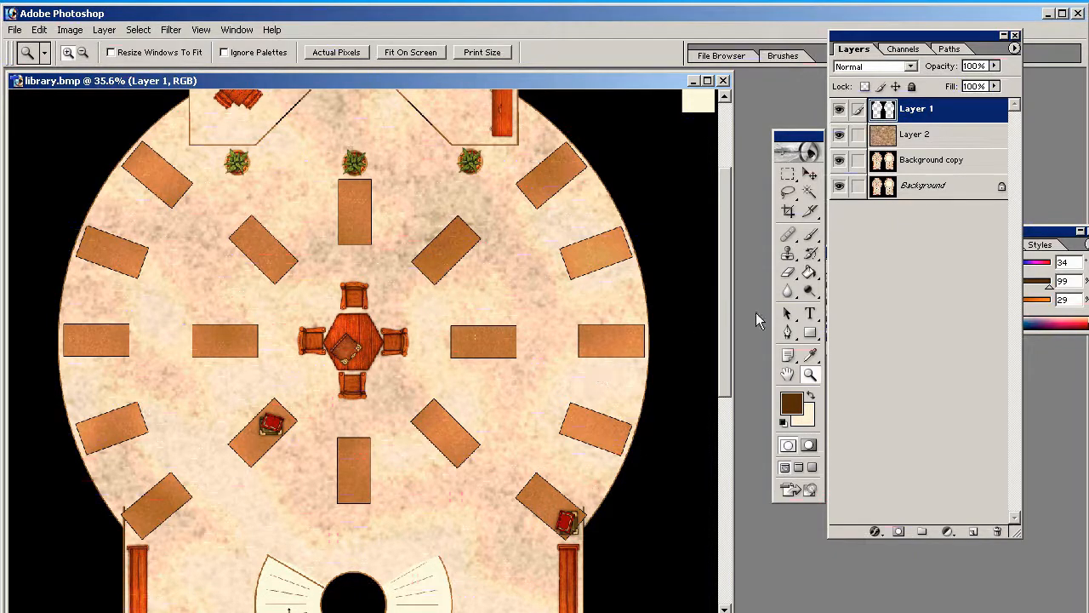
{"action": "left_click_drag", "start_coordinate": [724, 292], "coordinate": [740, 215]}
{"action": "left_click_drag", "start_coordinate": [724, 290], "coordinate": [740, 529]}
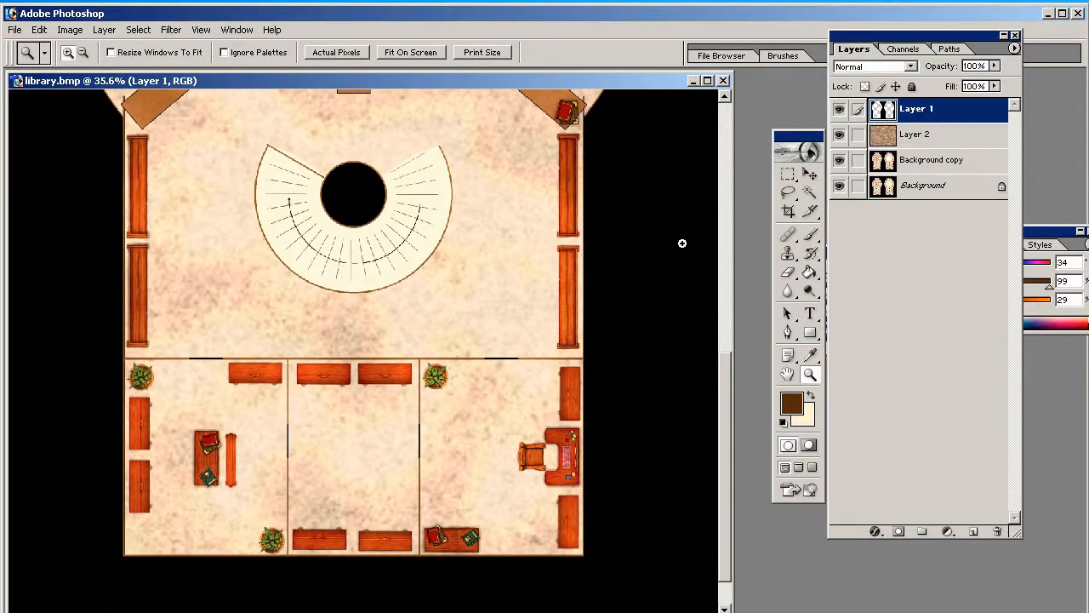
{"action": "left_click_drag", "start_coordinate": [722, 410], "coordinate": [715, 149]}
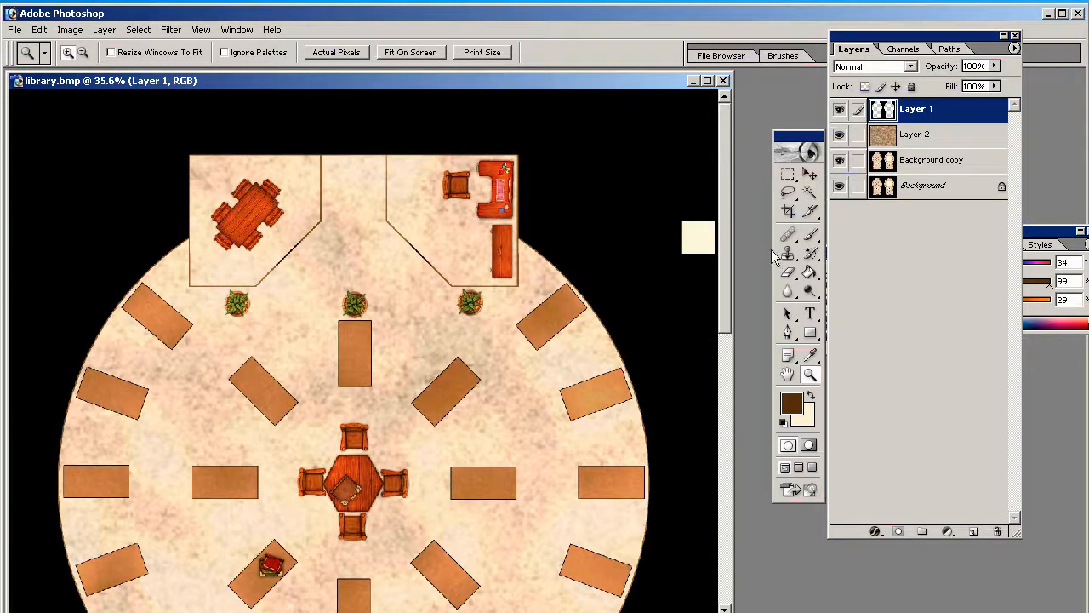
{"action": "left_click_drag", "start_coordinate": [727, 194], "coordinate": [713, 457]}
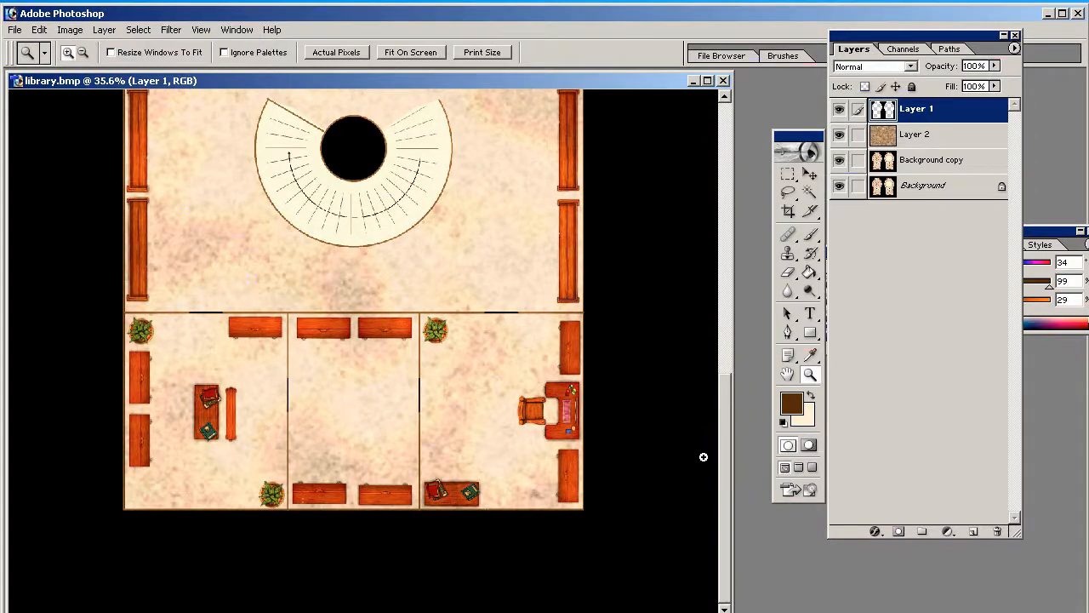
{"action": "left_click_drag", "start_coordinate": [722, 464], "coordinate": [731, 176]}
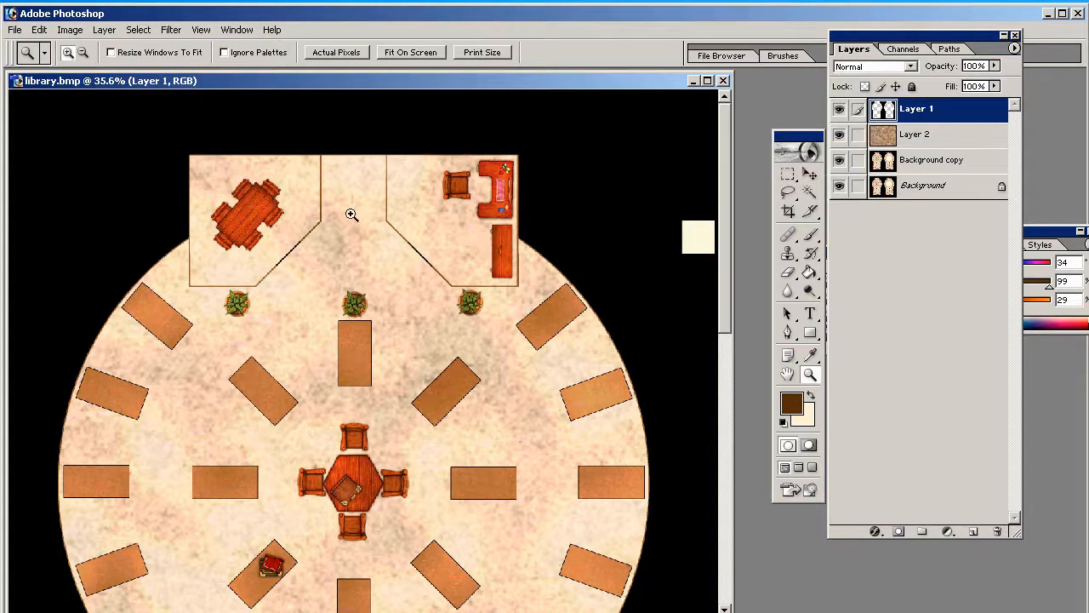
- Examine the second floor plan's upper rooms and central circle, and return to the first plan's upper half
{"action": "mouse_move", "coordinate": [727, 307]}
{"action": "left_mouse_down"}
{"action": "mouse_move", "coordinate": [738, 335]}
{"action": "mouse_move", "coordinate": [729, 306]}
{"action": "left_mouse_up"}
{"action": "mouse_move", "coordinate": [341, 612]}
{"action": "left_mouse_down"}
{"action": "mouse_move", "coordinate": [438, 612]}
{"action": "mouse_move", "coordinate": [356, 612]}
{"action": "left_mouse_up"}
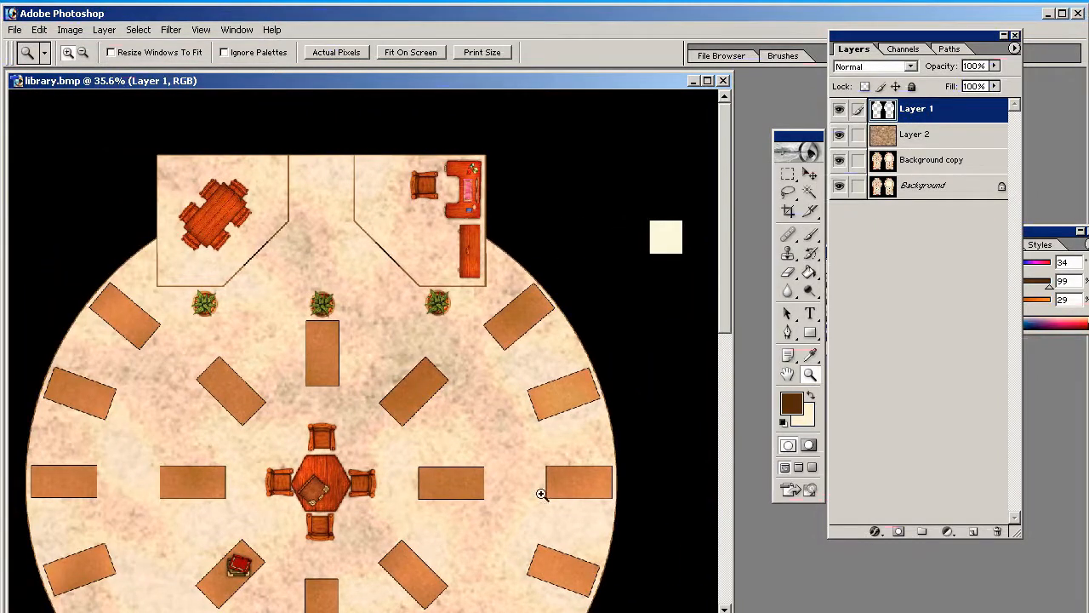
{"action": "left_click_drag", "start_coordinate": [268, 612], "coordinate": [521, 612]}
{"action": "mouse_move", "coordinate": [723, 225]}
{"action": "left_mouse_down"}
{"action": "mouse_move", "coordinate": [722, 256]}
{"action": "mouse_move", "coordinate": [722, 234]}
{"action": "left_mouse_up"}
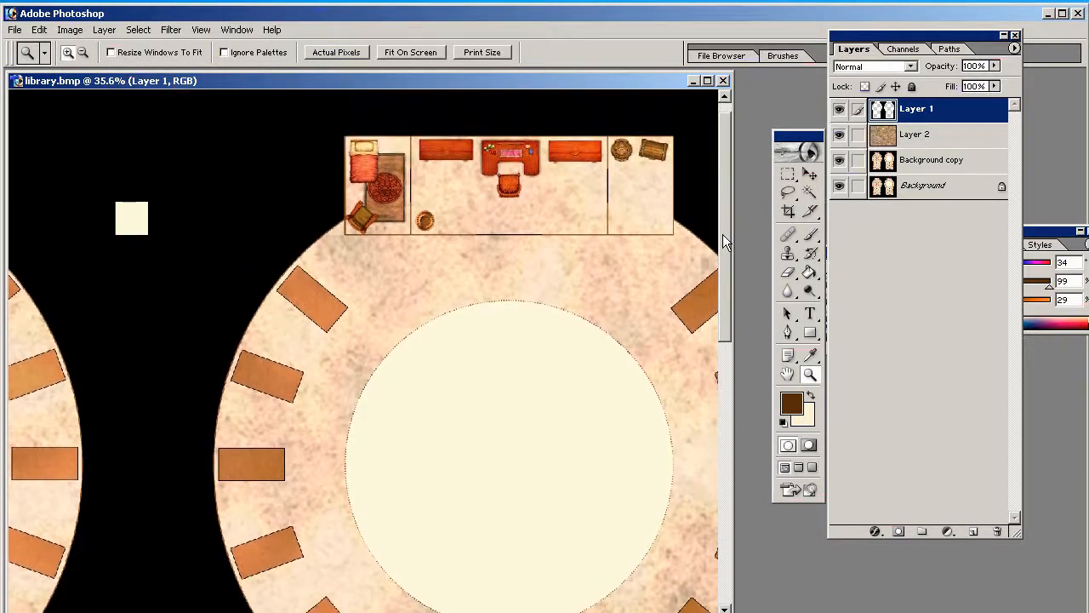
{"action": "left_click_drag", "start_coordinate": [462, 612], "coordinate": [165, 612]}
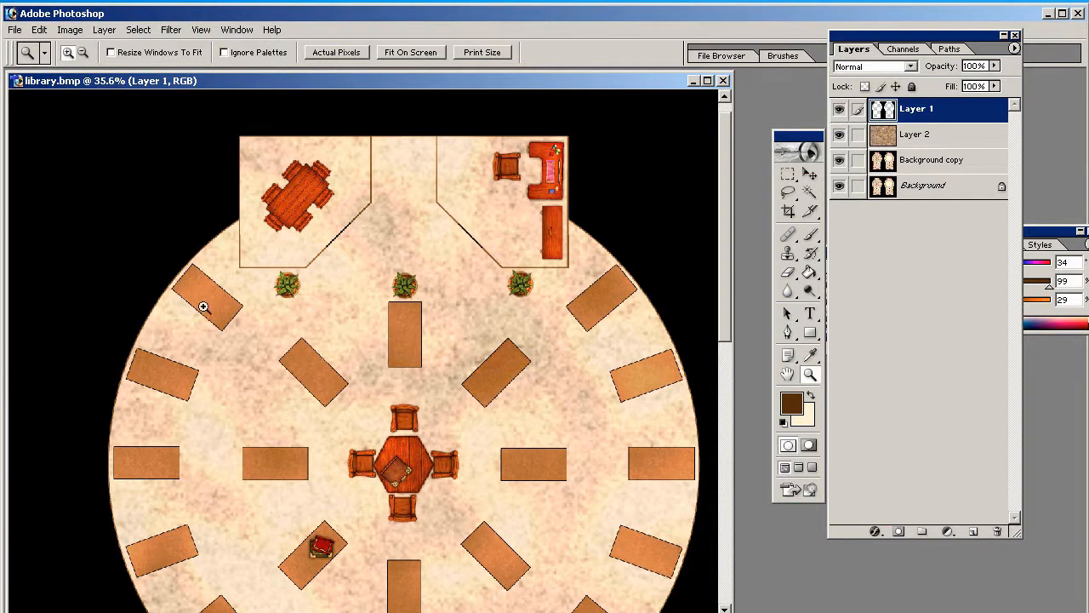